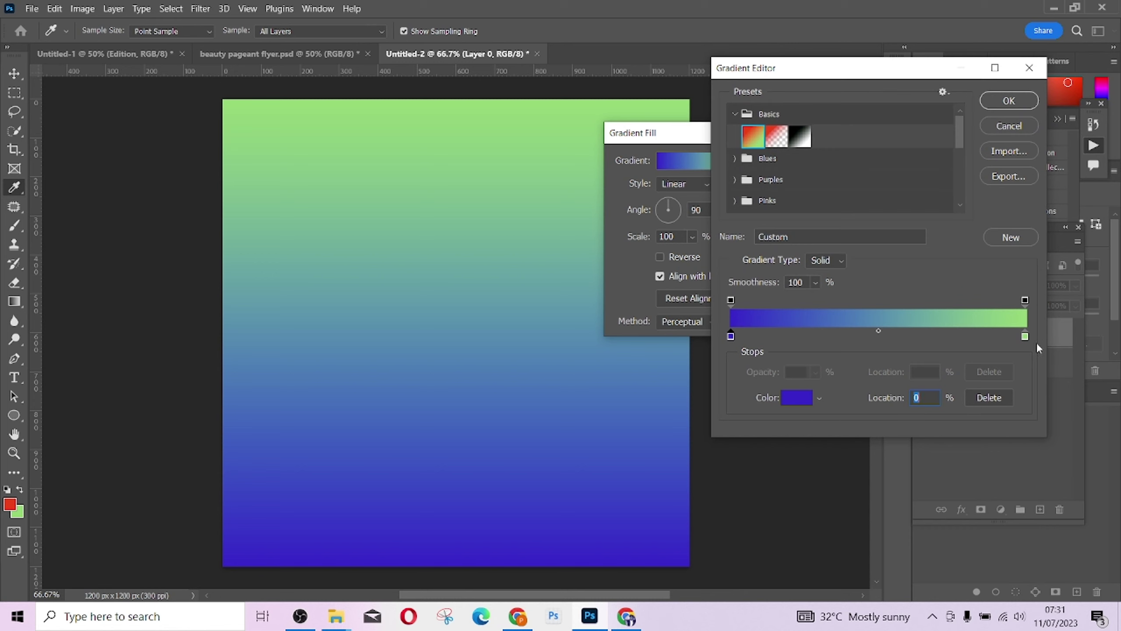
Set the gradient fill's green end stop to purple c33cd3 and apply the gradient fill
click(1025, 336)
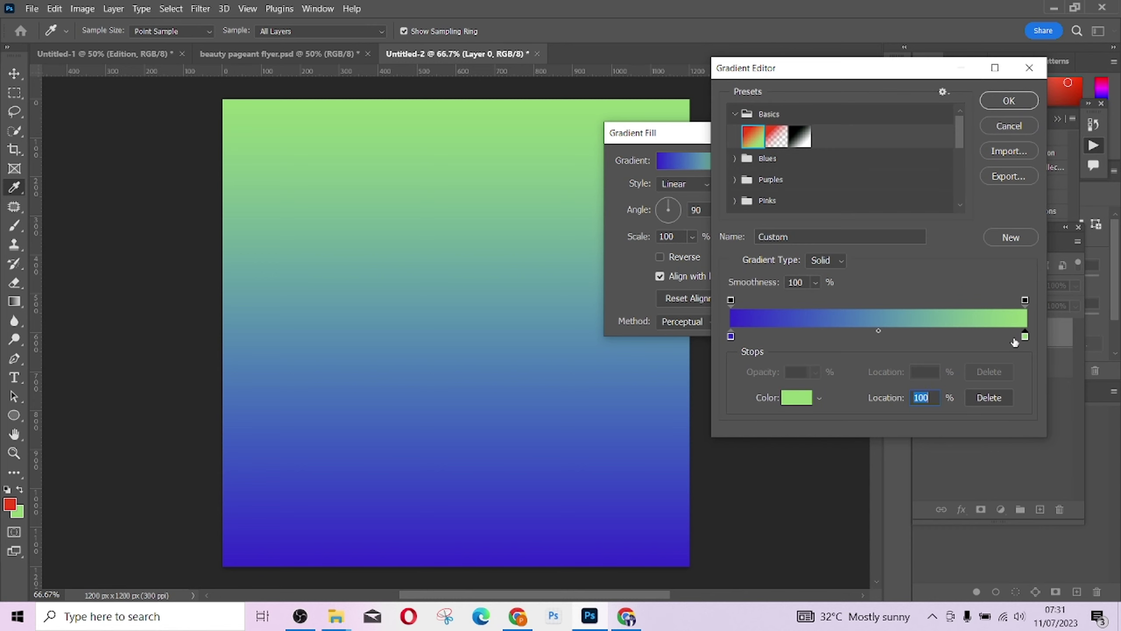
click(806, 398)
click(922, 156)
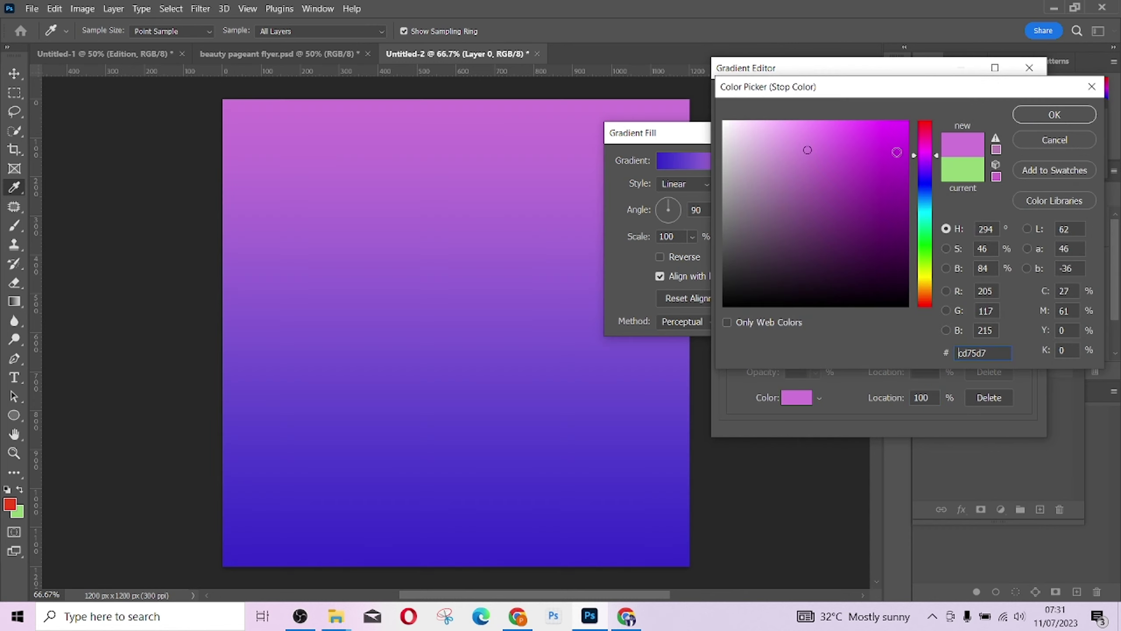
click(856, 153)
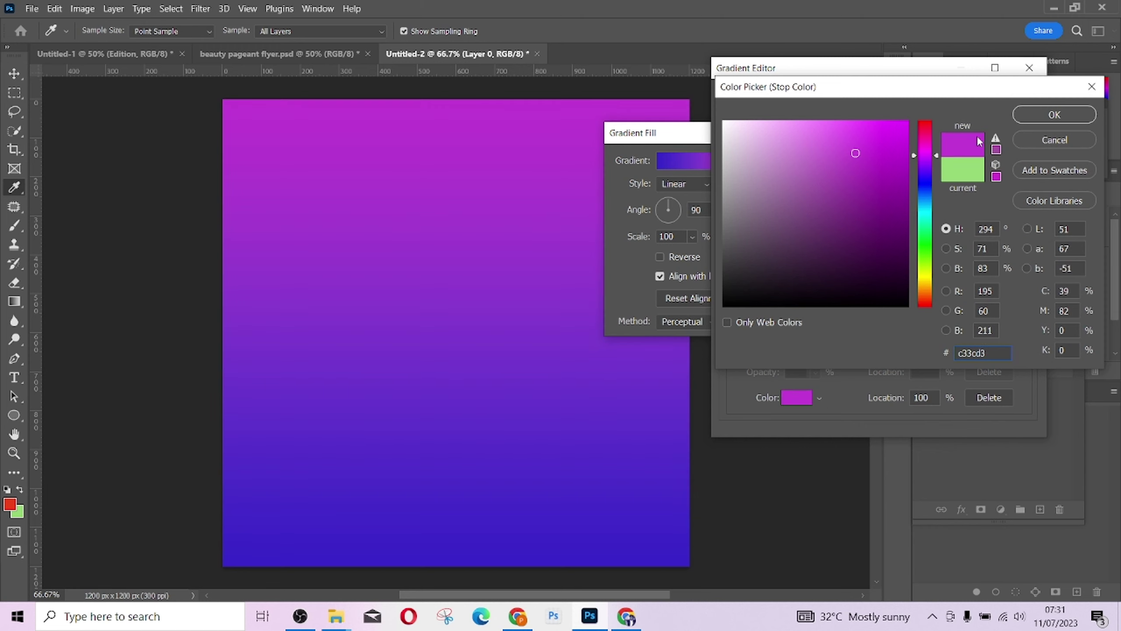
click(1024, 115)
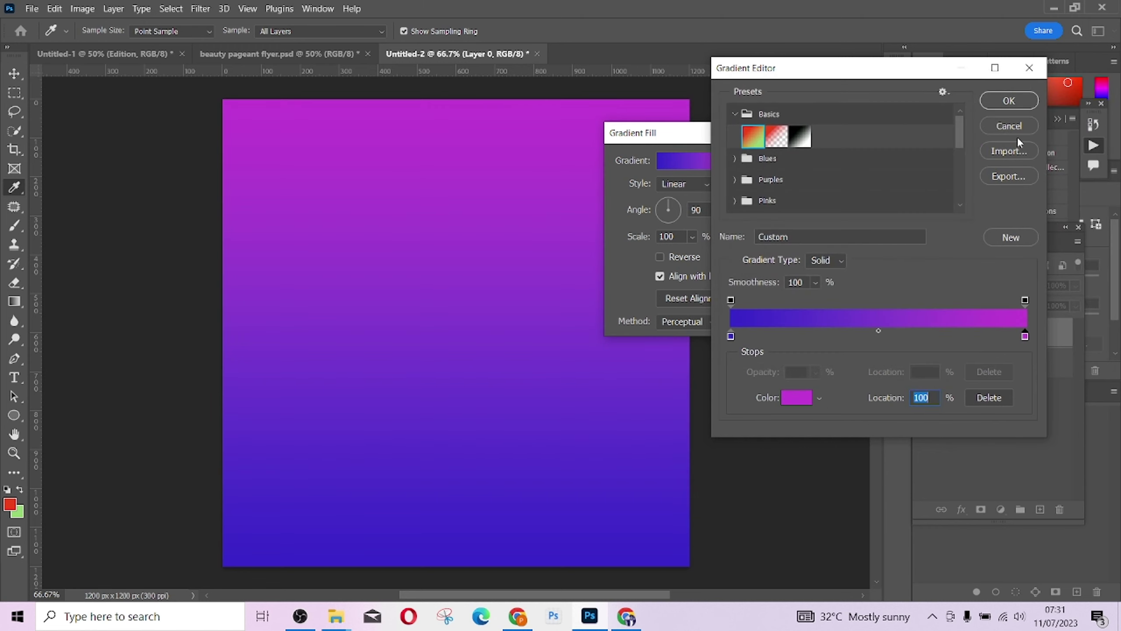
click(1009, 104)
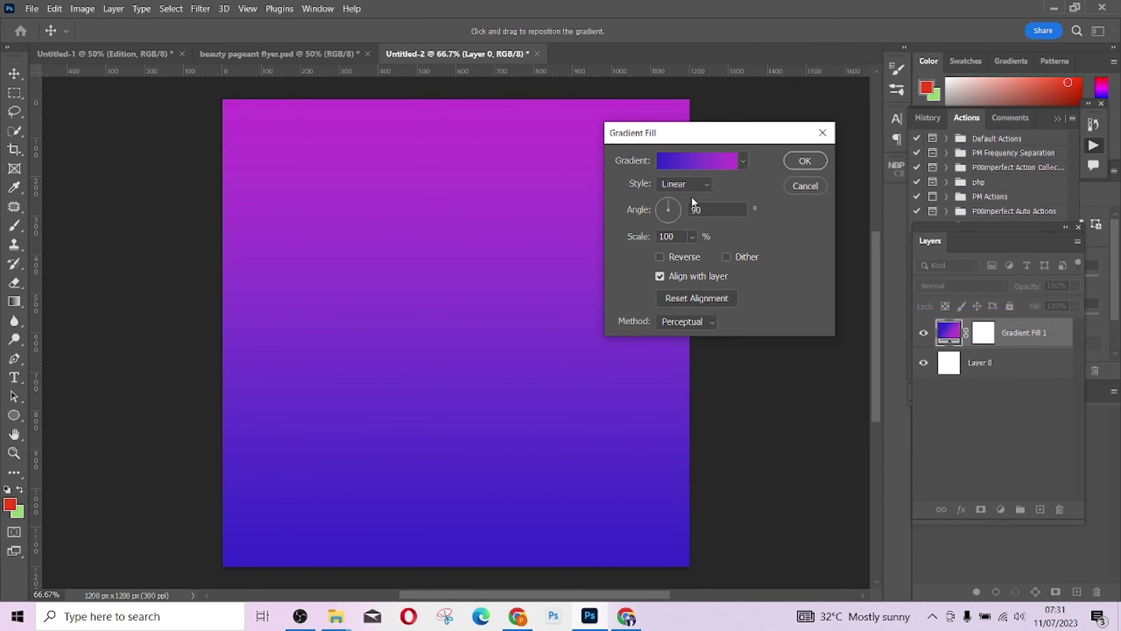
click(814, 161)
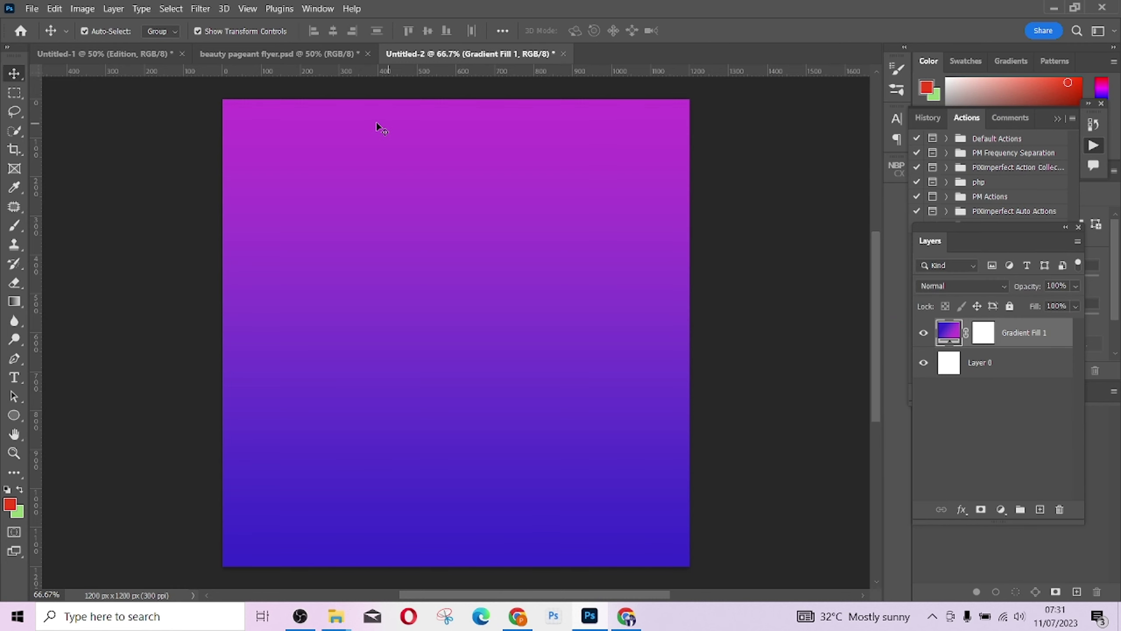
Place the stage podium image from New folder into Untitled-2, aligned with the canvas's top edge at Y 455.68 px
click(124, 52)
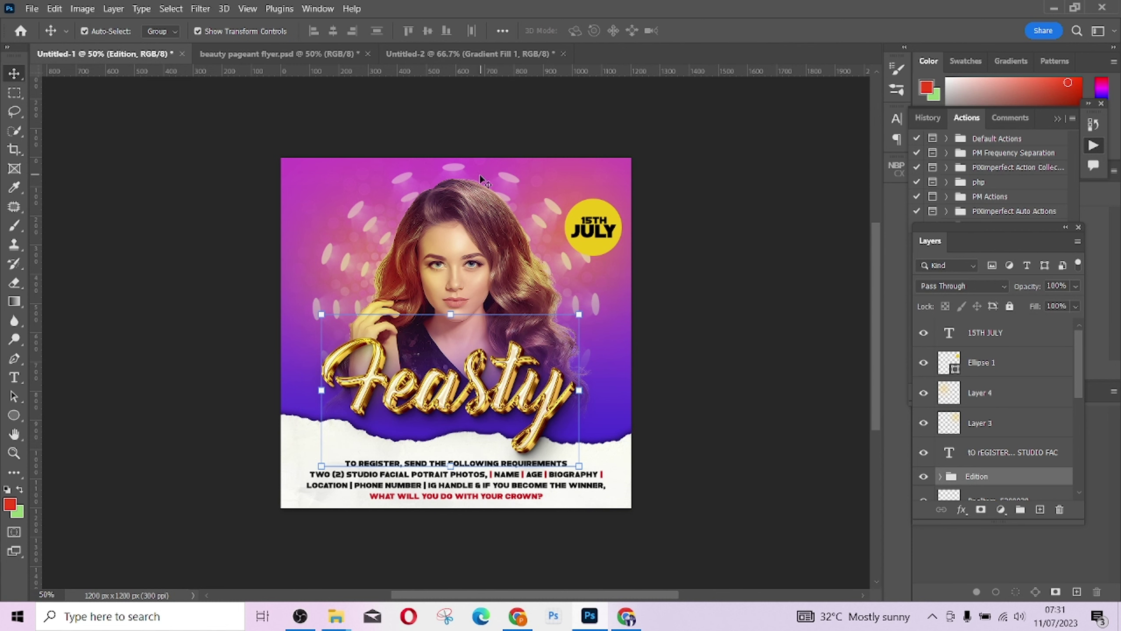
click(459, 54)
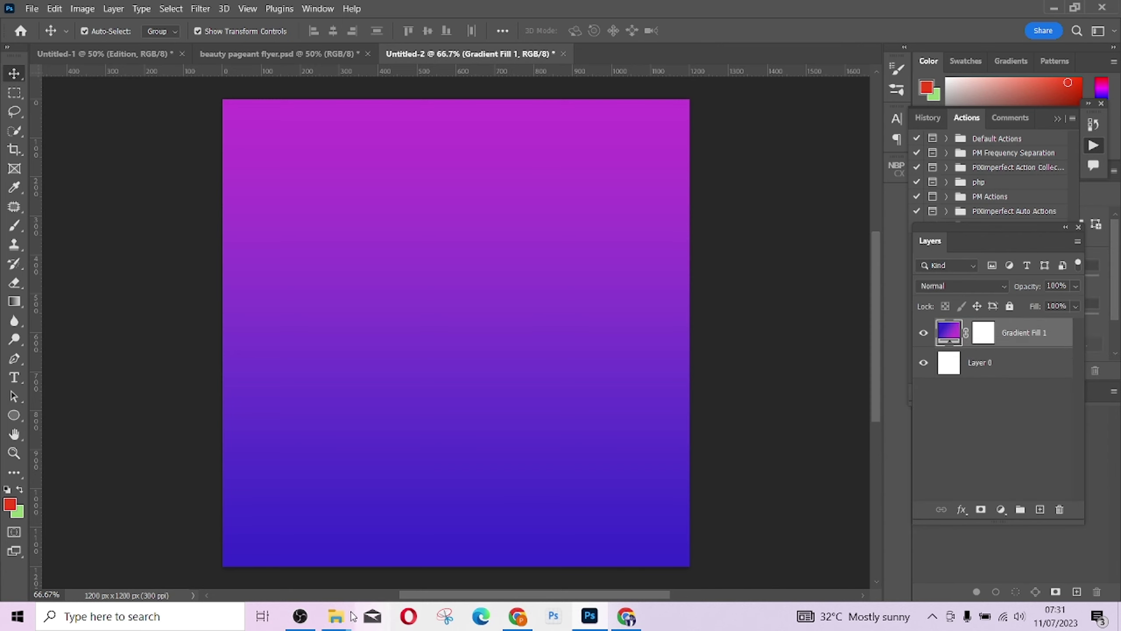
mouse_move(347, 618)
click(585, 552)
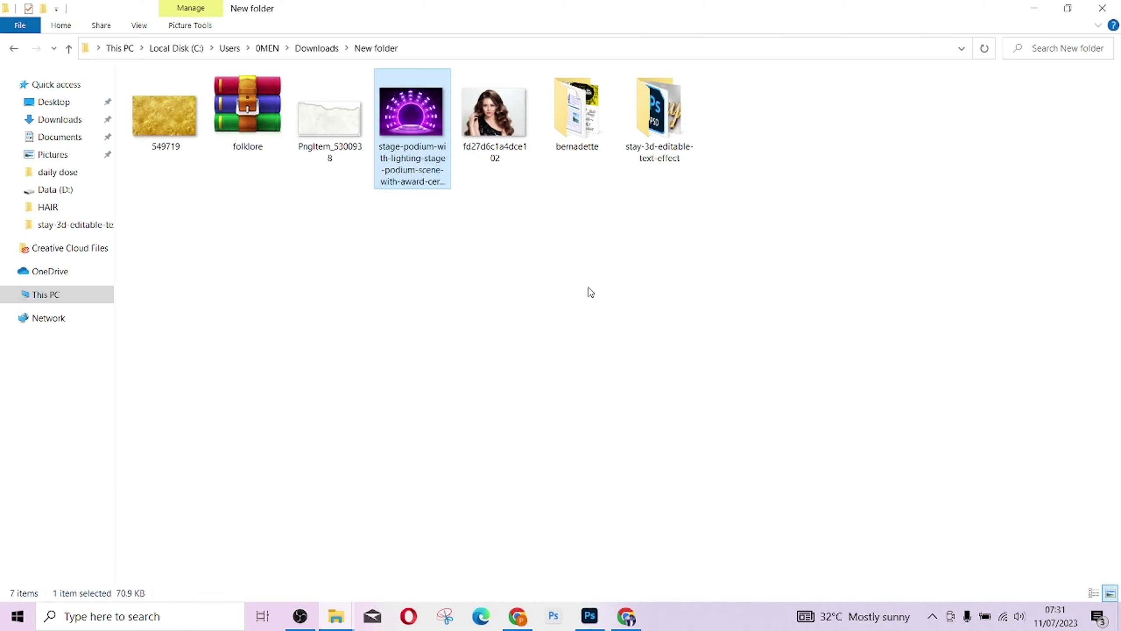
click(502, 91)
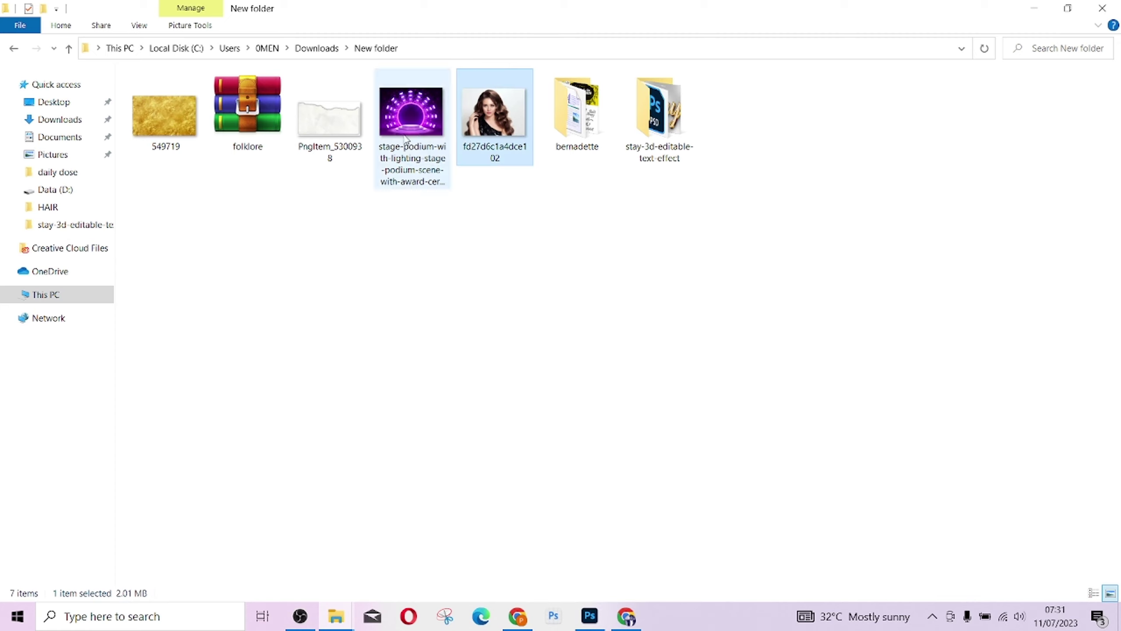
drag(407, 110, 413, 130)
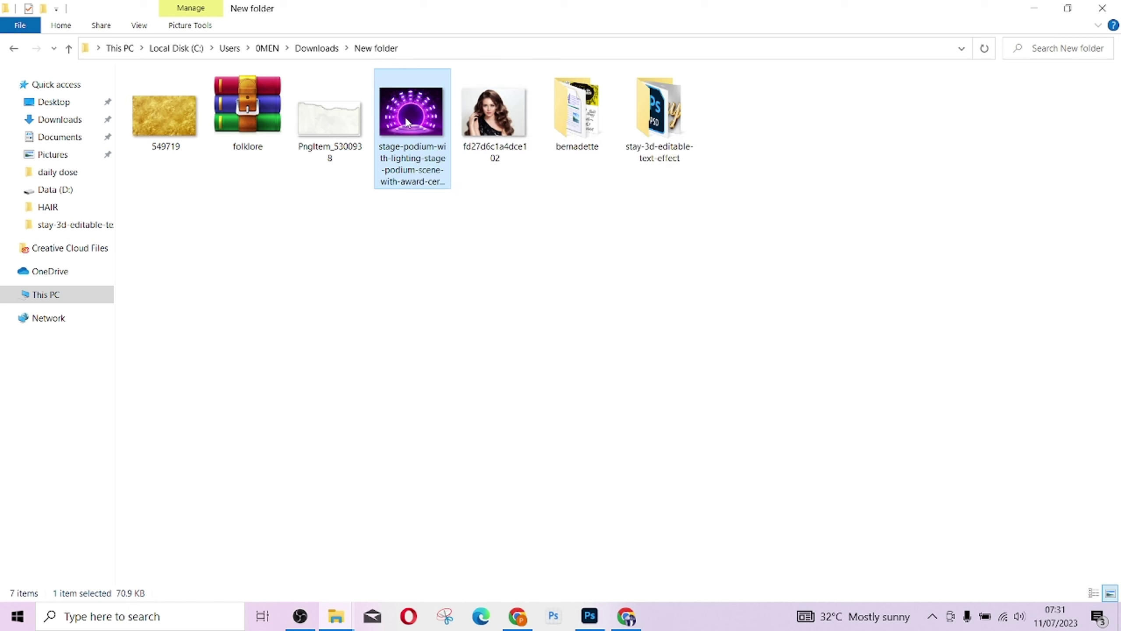
drag(411, 141, 480, 326)
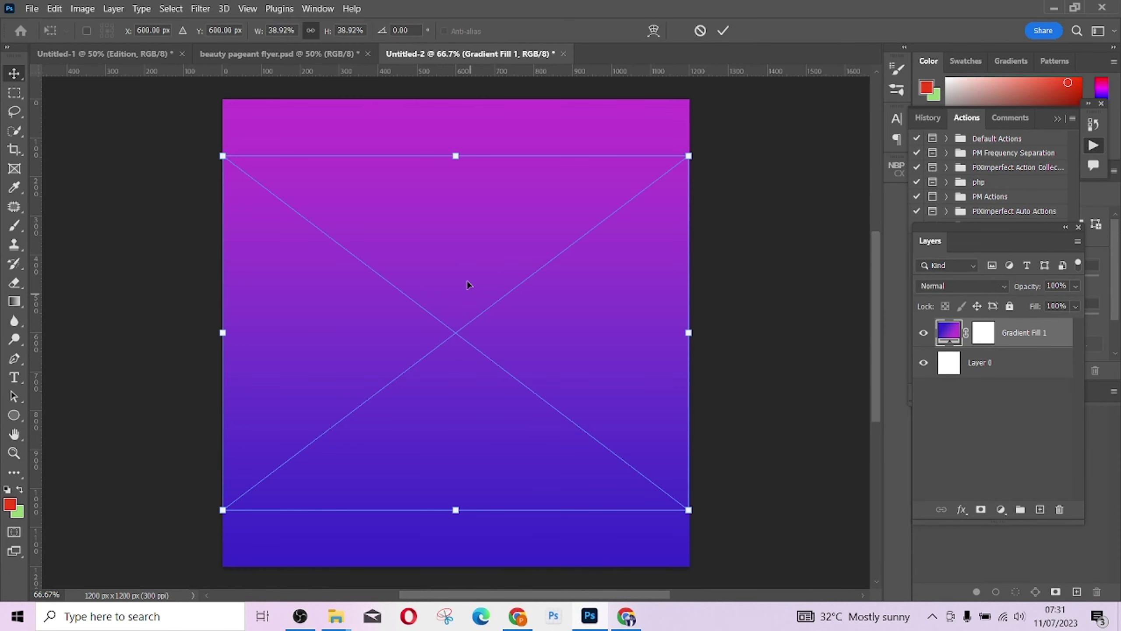
drag(480, 255, 484, 196)
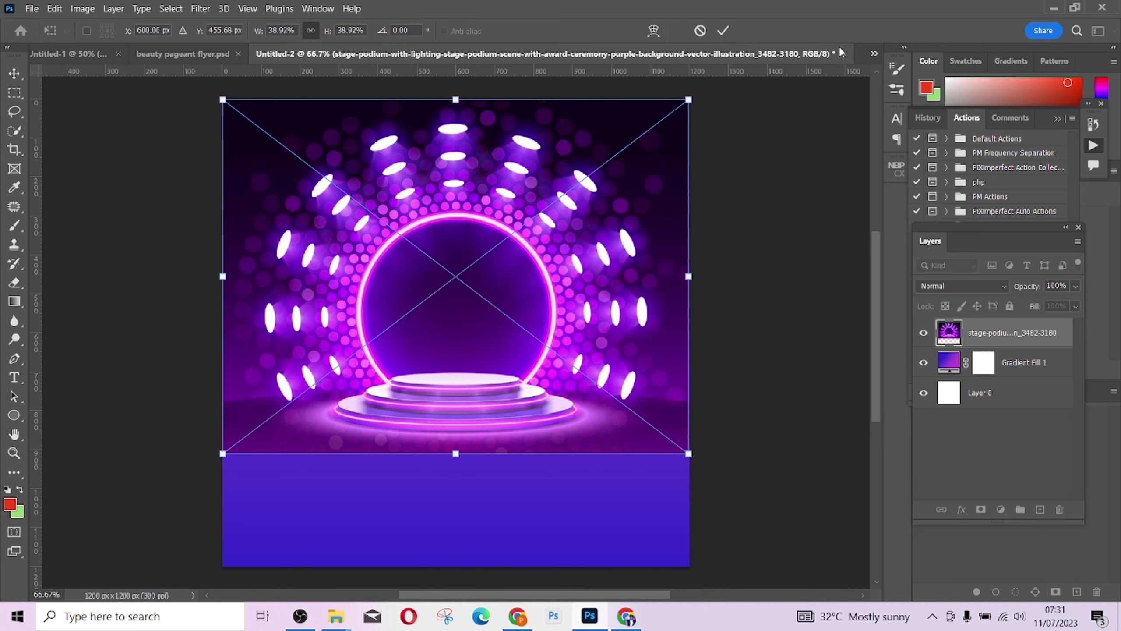
click(723, 31)
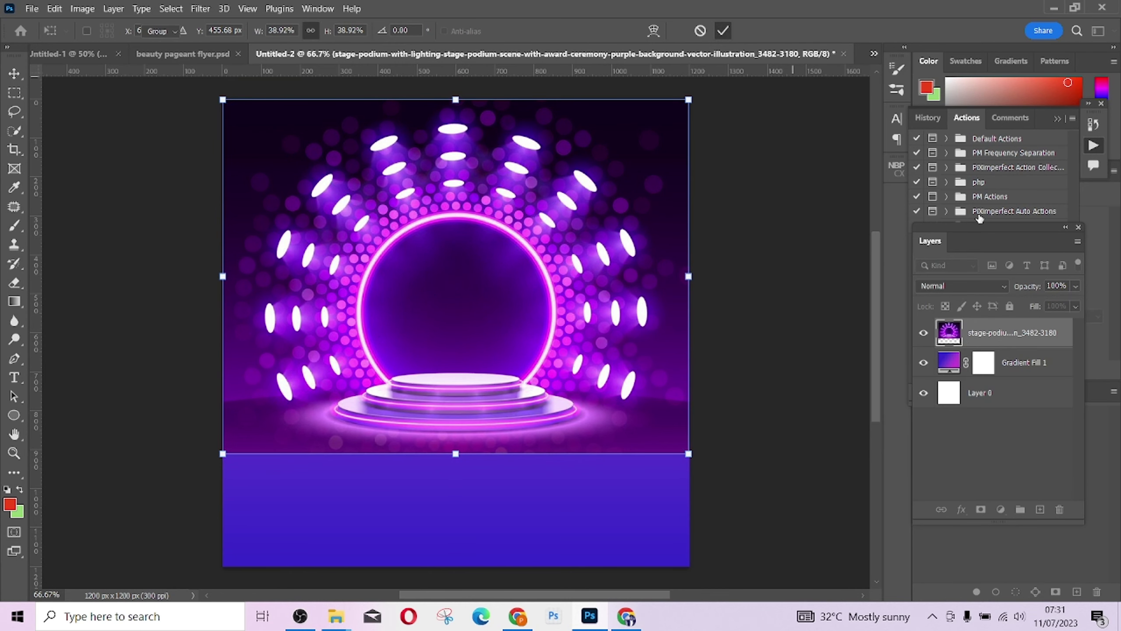
Set the stage podium layer's blend mode to Screen and add a layer mask to it
click(983, 288)
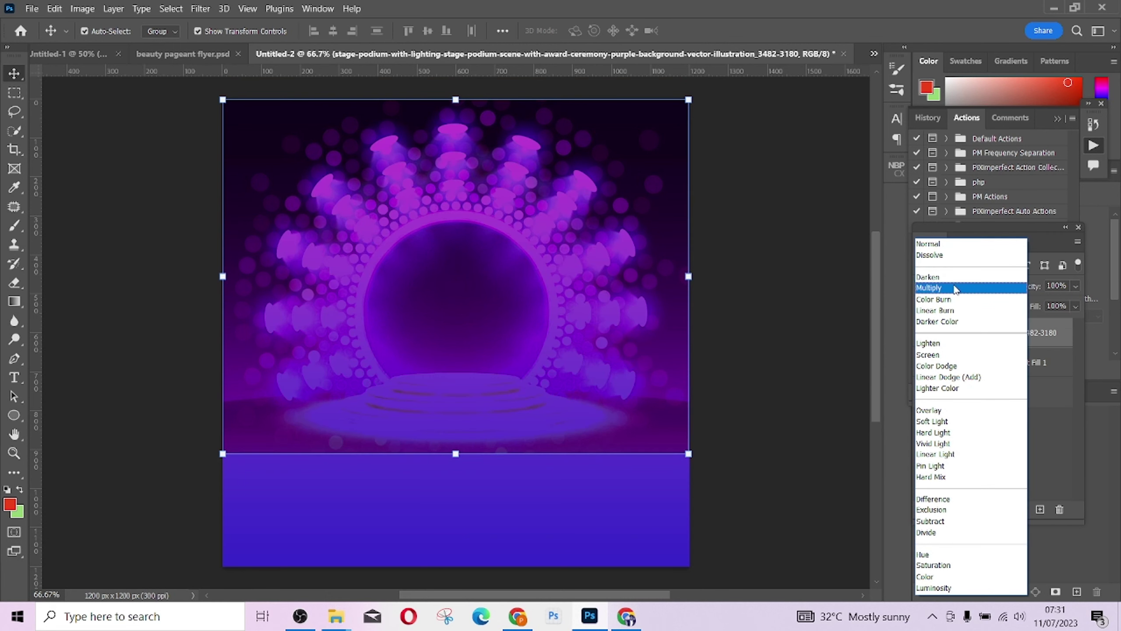
click(949, 356)
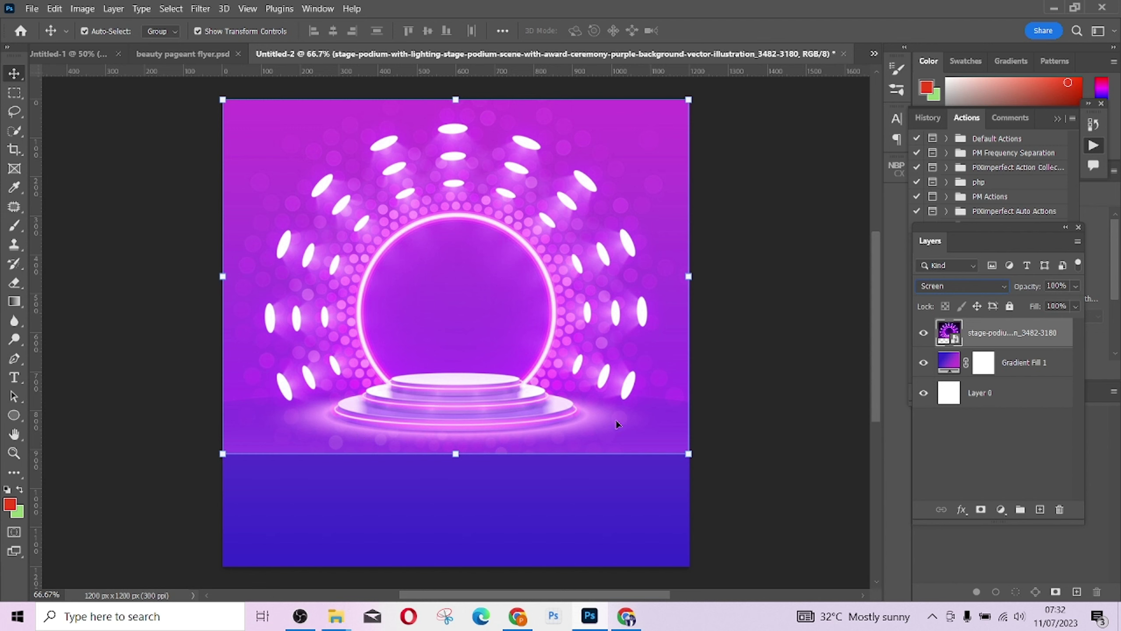
click(981, 510)
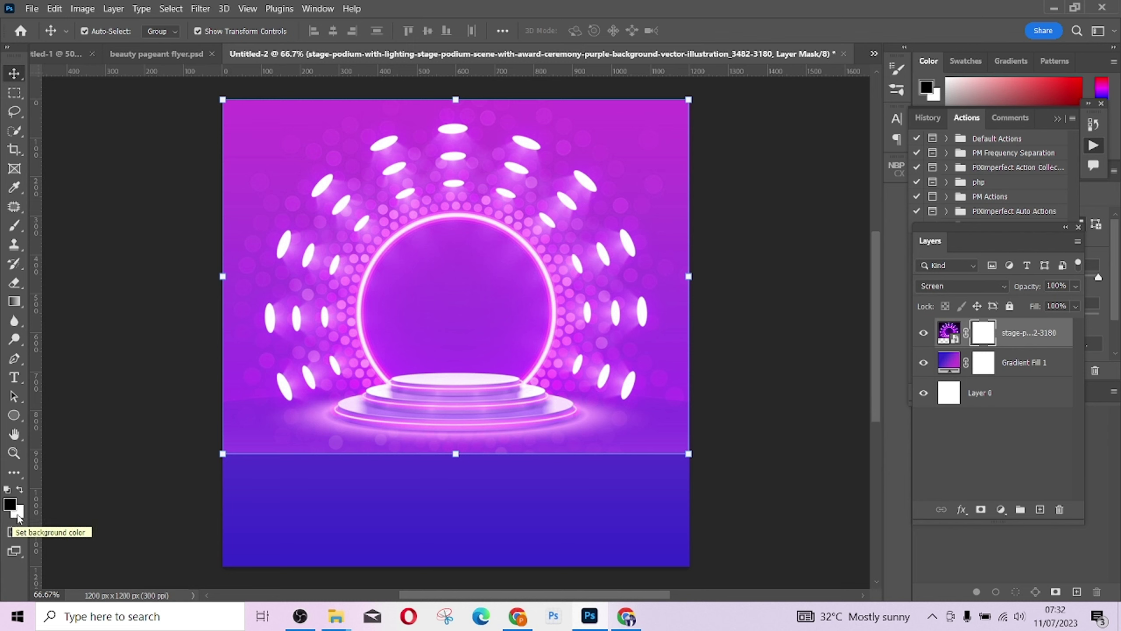
Fade the stage image's lower part into the gradient by painting black on its mask with a 600 px brush at 46% flow
click(13, 226)
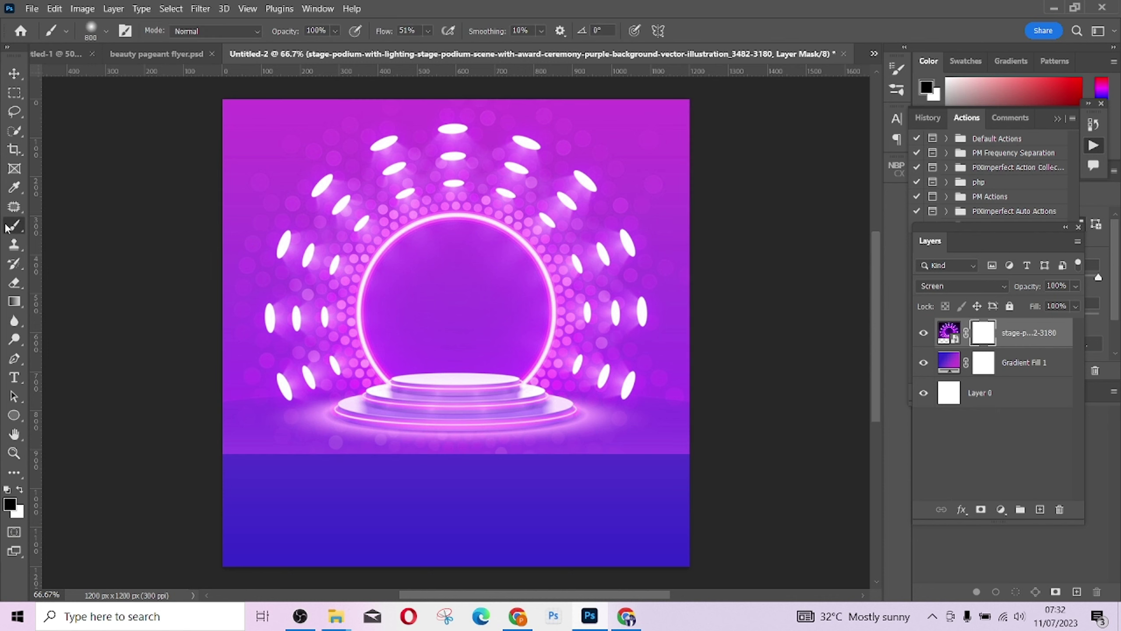
click(428, 31)
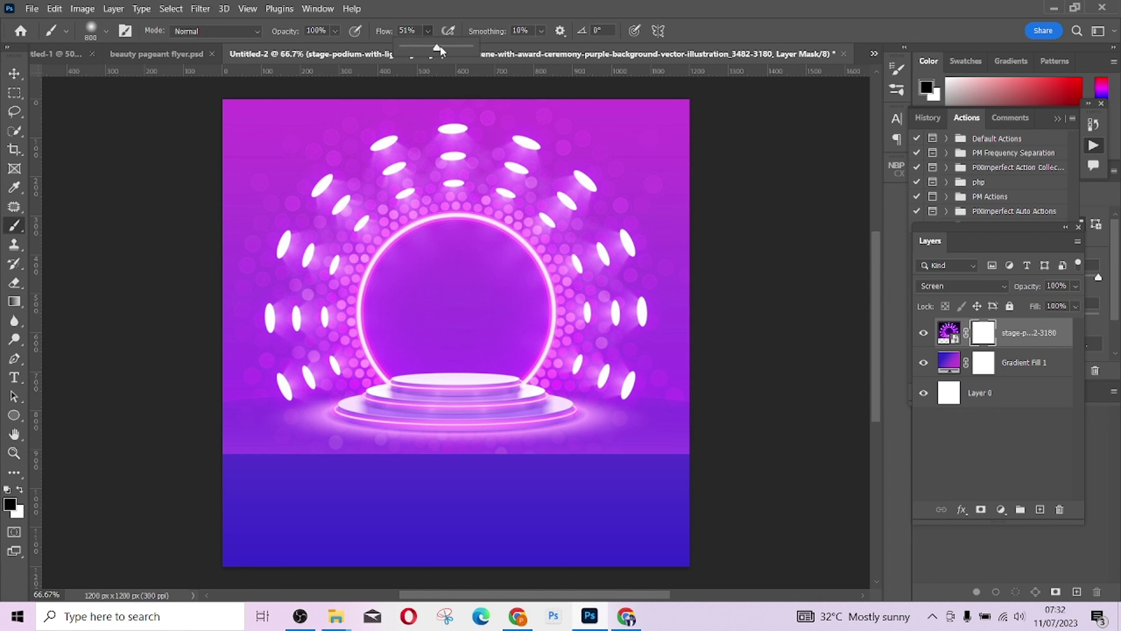
drag(435, 50, 433, 48)
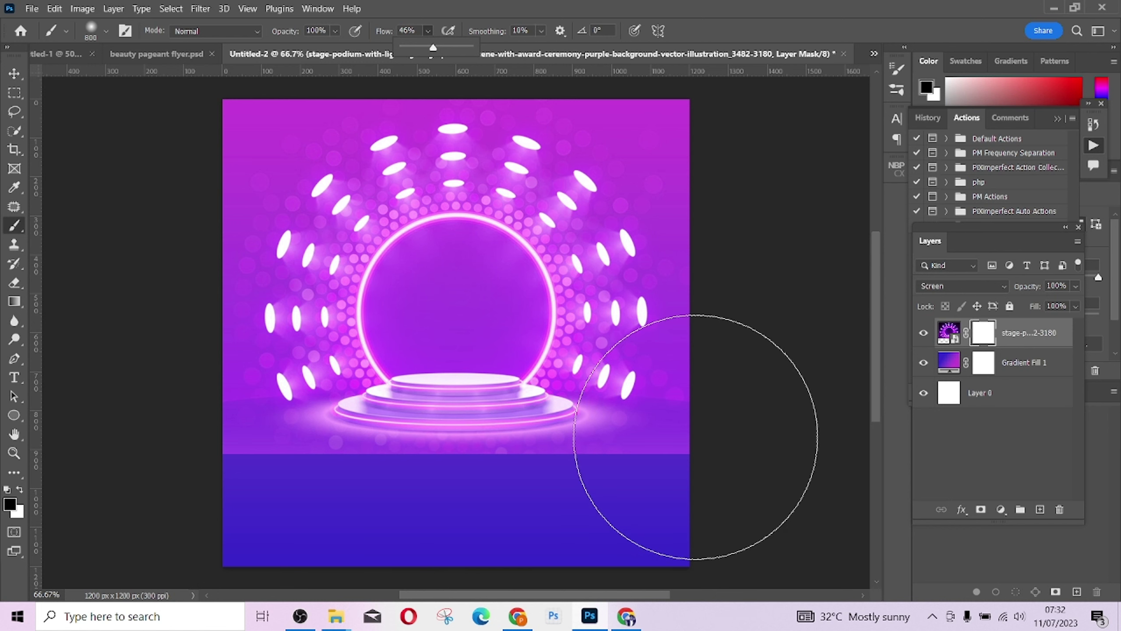
key(bracketleft)
key(bracketleft)
key(bracketleft)
key(bracketright)
key(bracketright)
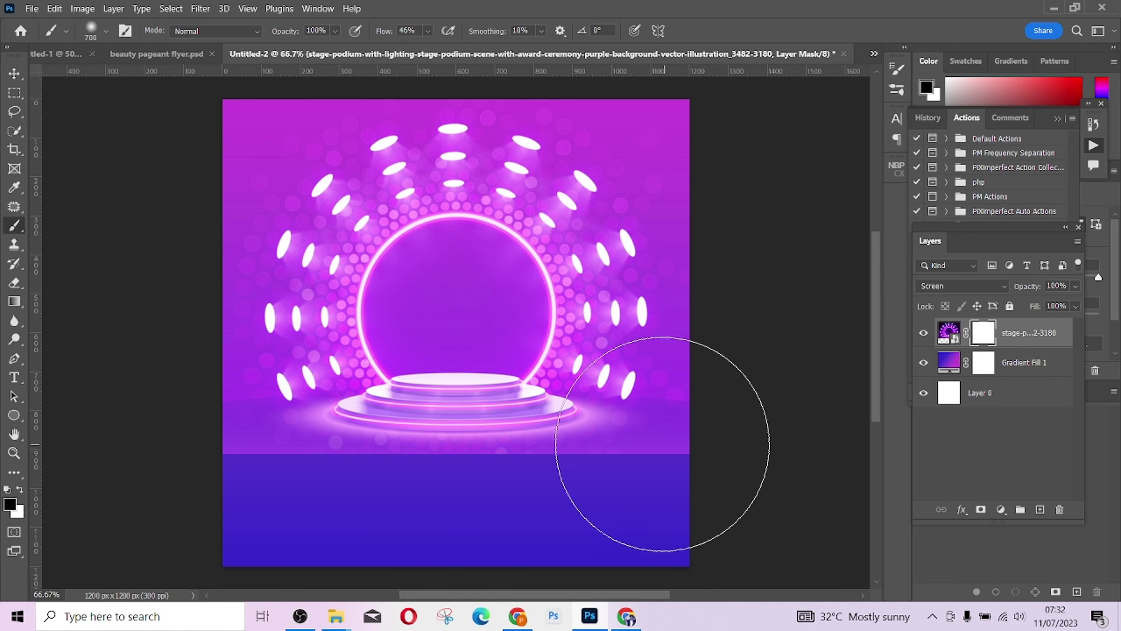
key(bracketleft)
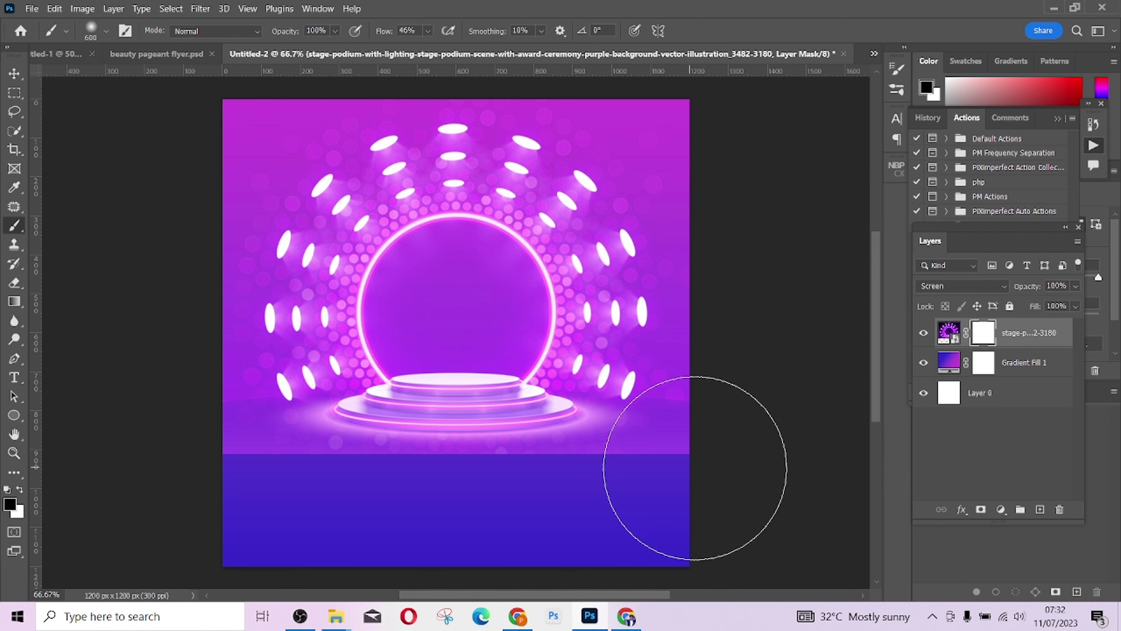
mouse_move(536, 493)
mouse_down()
mouse_move(650, 479)
mouse_move(244, 500)
mouse_move(566, 500)
mouse_move(693, 467)
mouse_move(363, 497)
mouse_move(207, 448)
mouse_move(291, 474)
mouse_move(673, 470)
mouse_up()
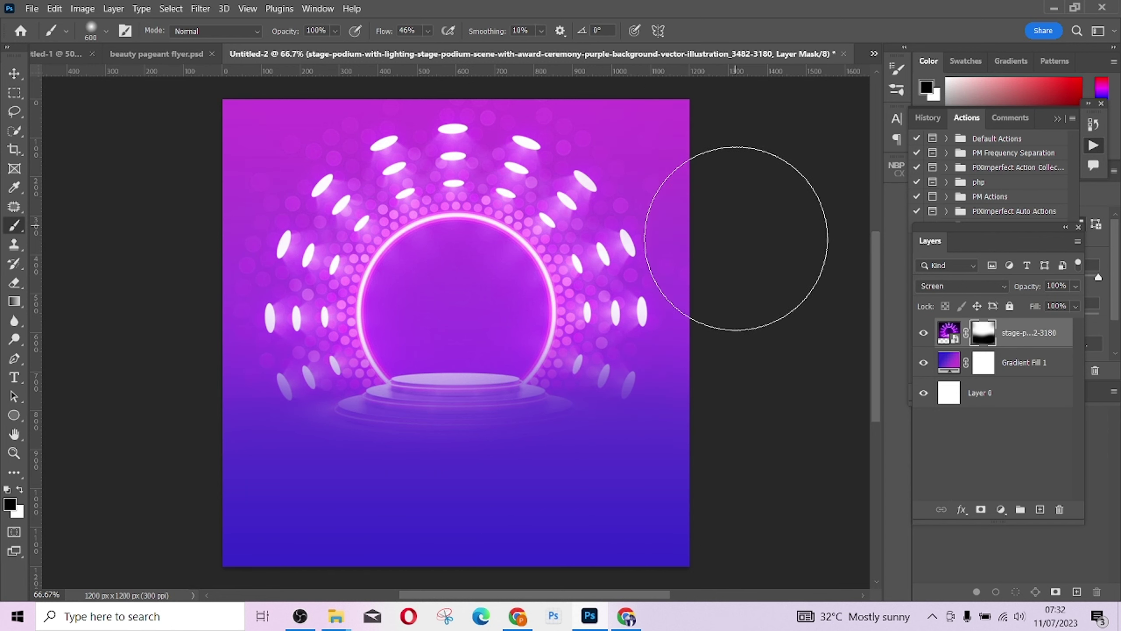
Lower the stage podium layer's opacity to 71%
click(14, 73)
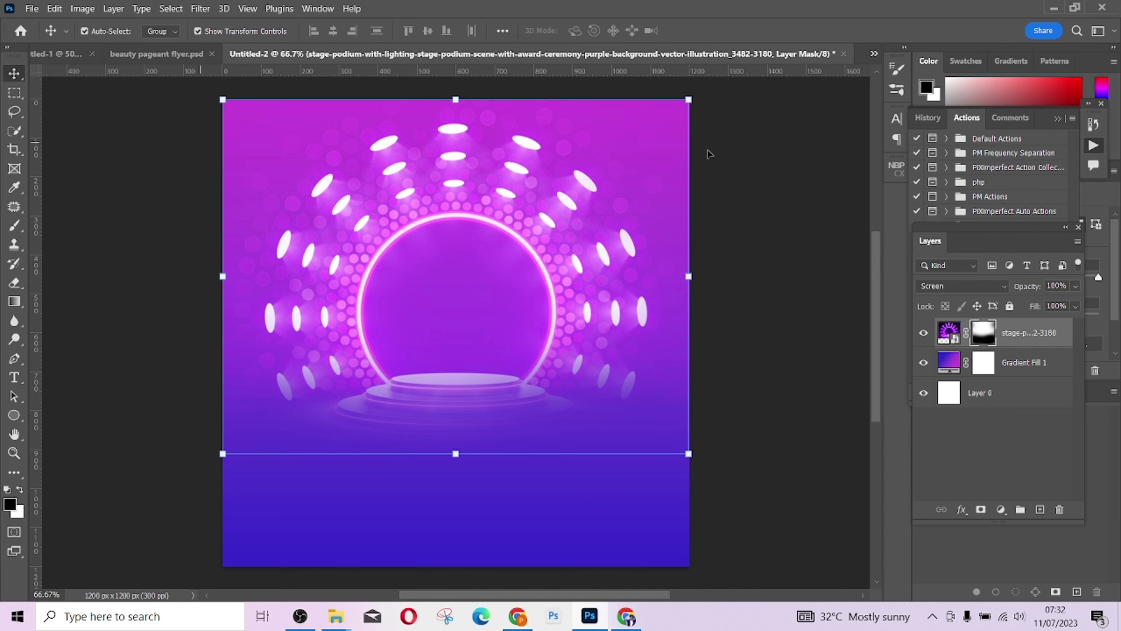
click(1075, 287)
drag(1077, 302, 1055, 305)
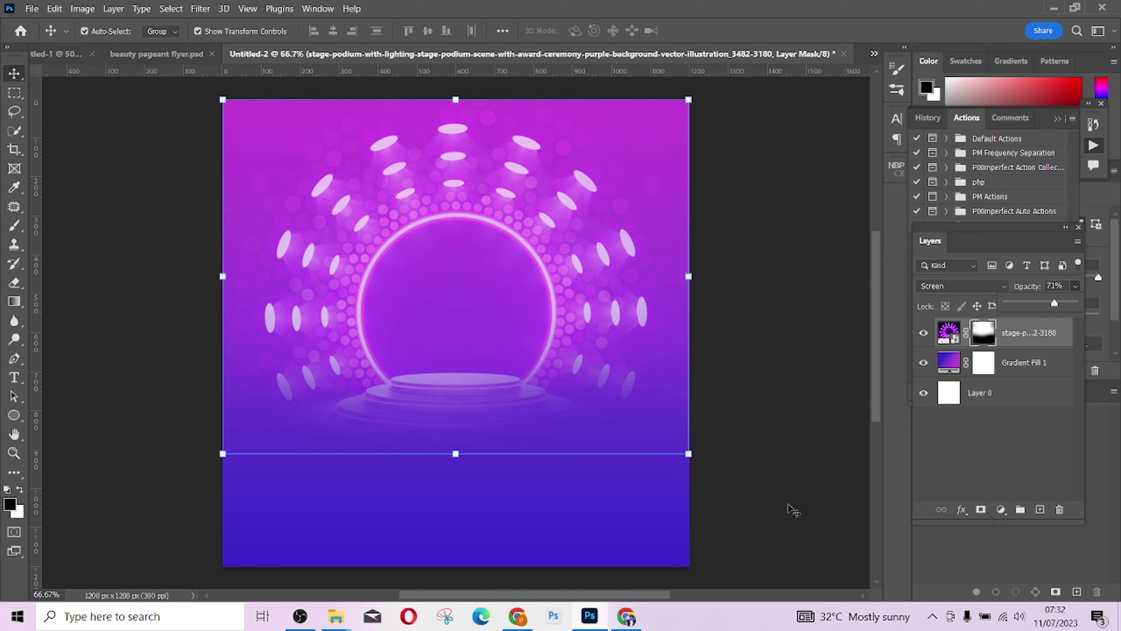
Place the portrait image fd27d6c1a4dce102 from New folder over the stage, centred at about X 660 px, Y 579 px
click(335, 617)
click(559, 552)
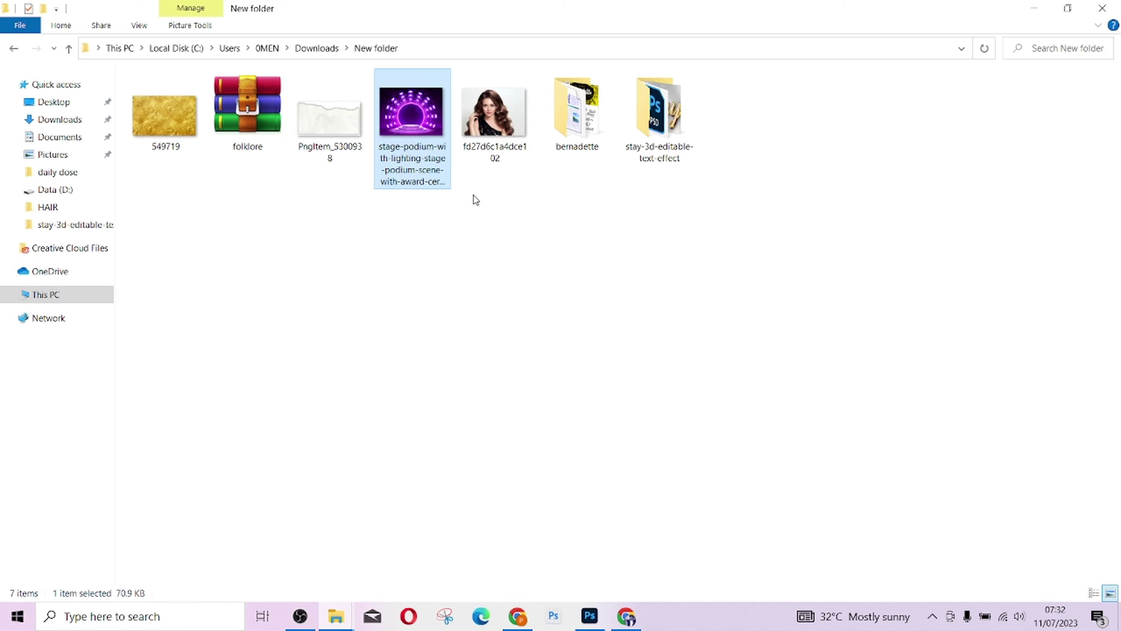
click(488, 137)
drag(488, 117, 479, 391)
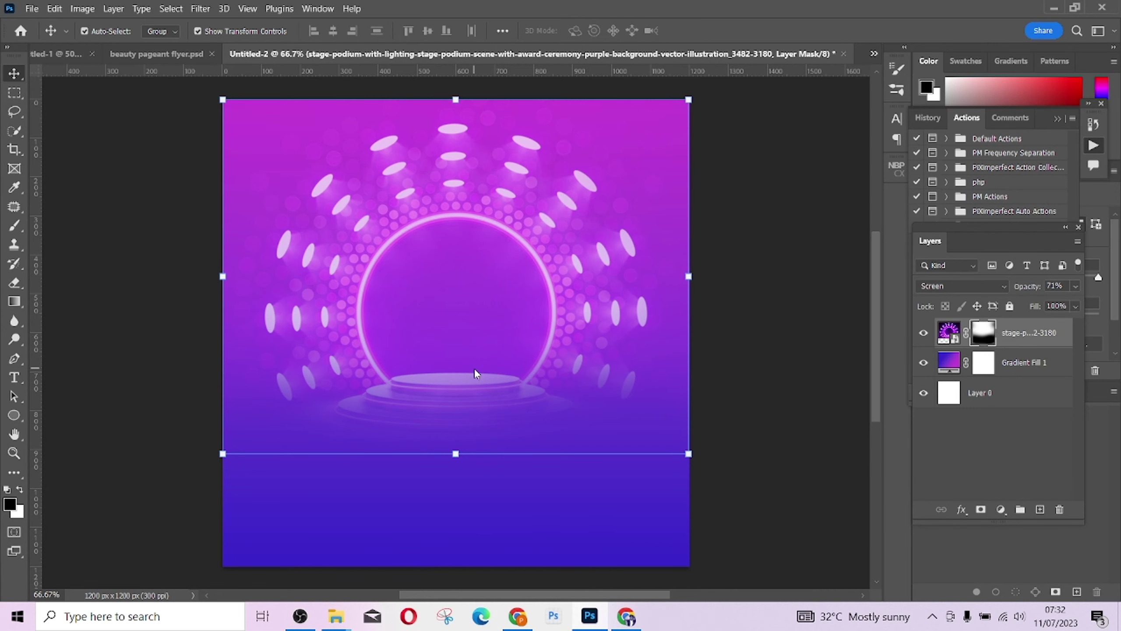
drag(426, 225, 449, 217)
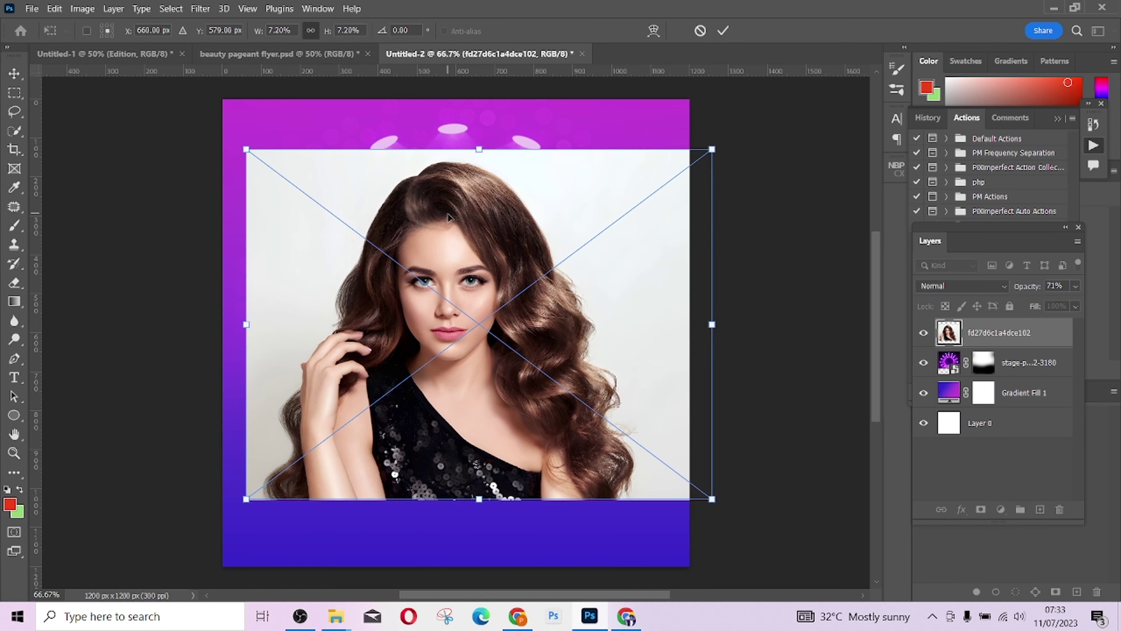
click(723, 30)
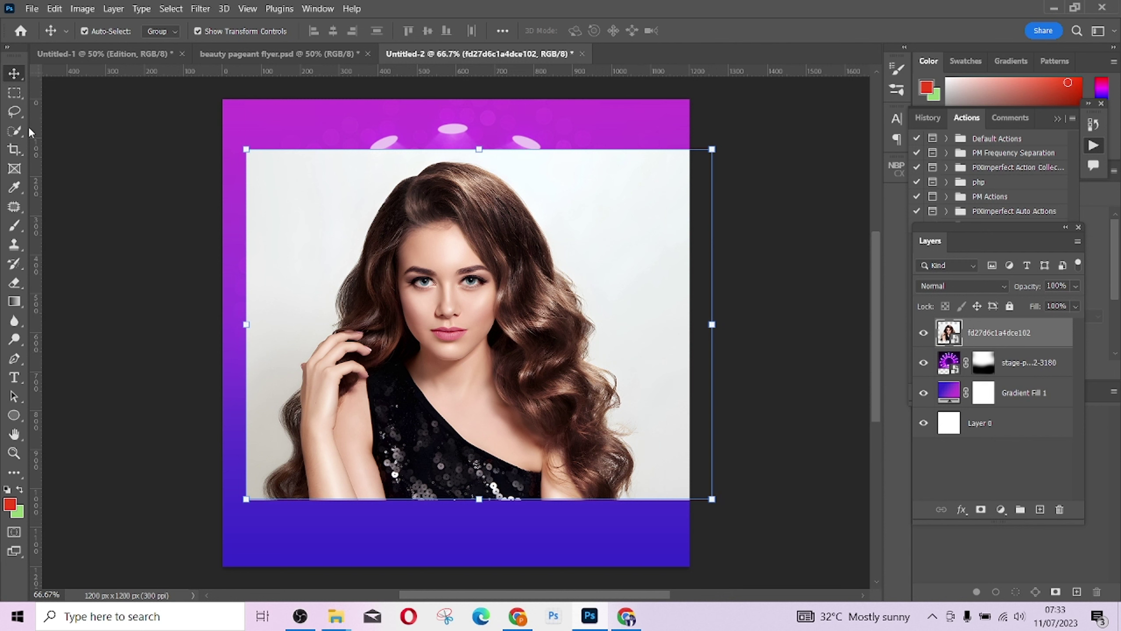
Select the woman with Select Subject and mask out the portrait's background
click(13, 132)
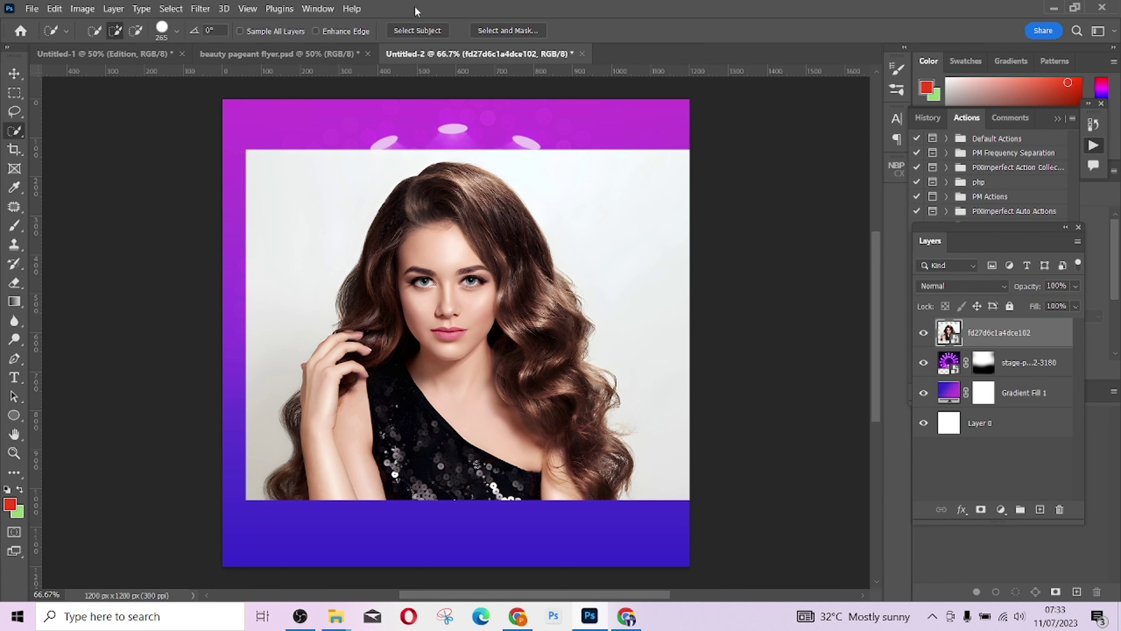
click(405, 30)
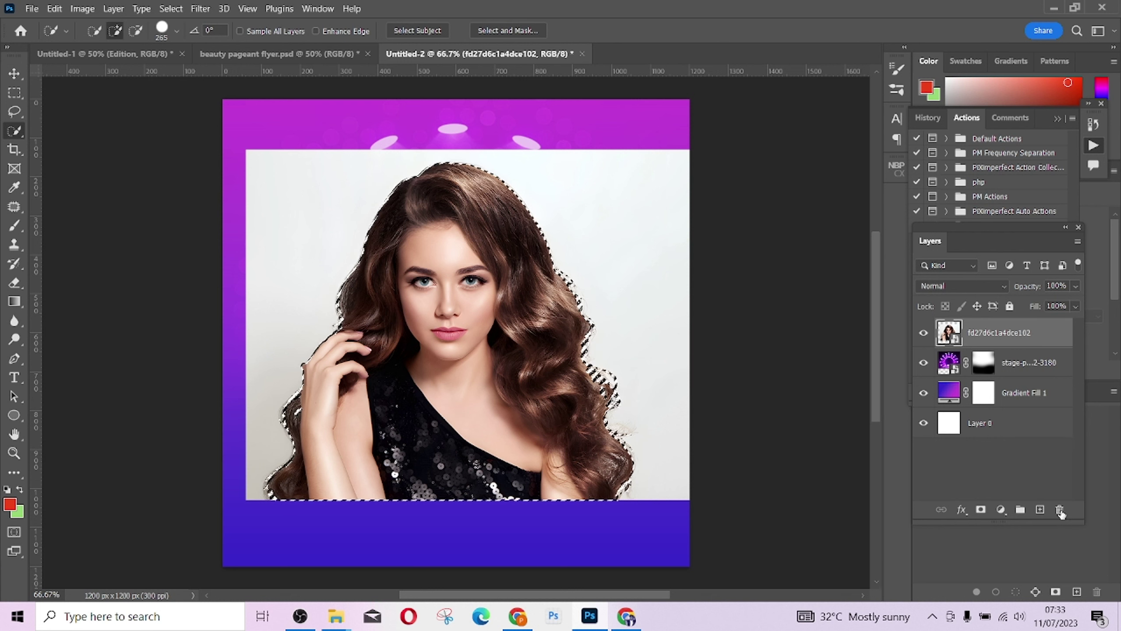
click(980, 510)
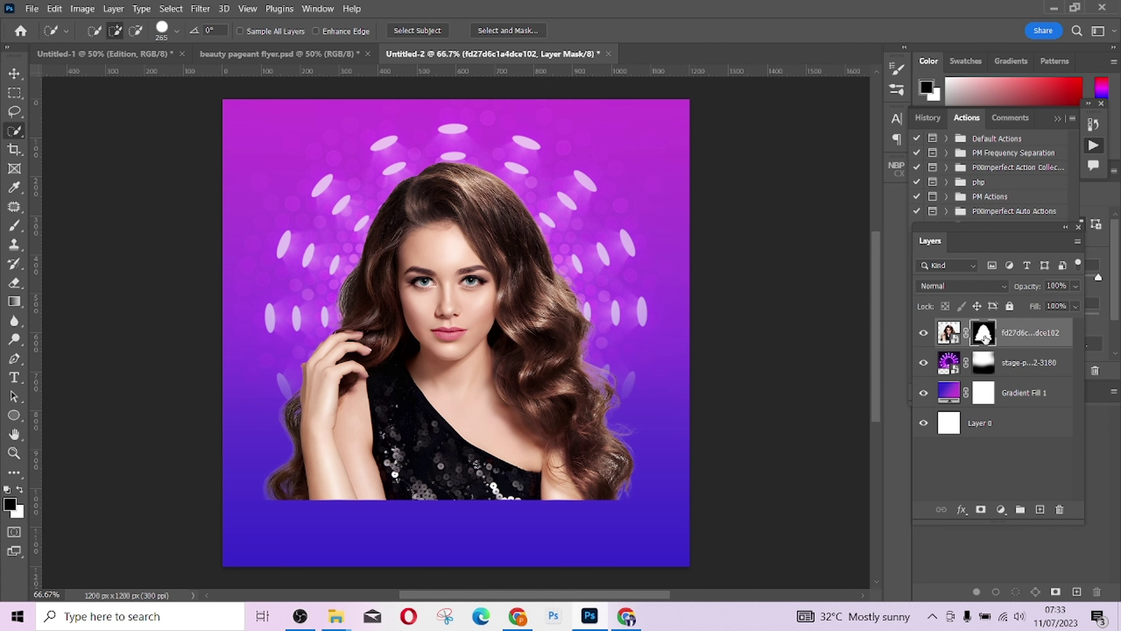
Open the portrait's layer mask in Select and Mask, choose the Refine Edge Brush, and apply the mask
right_click(984, 337)
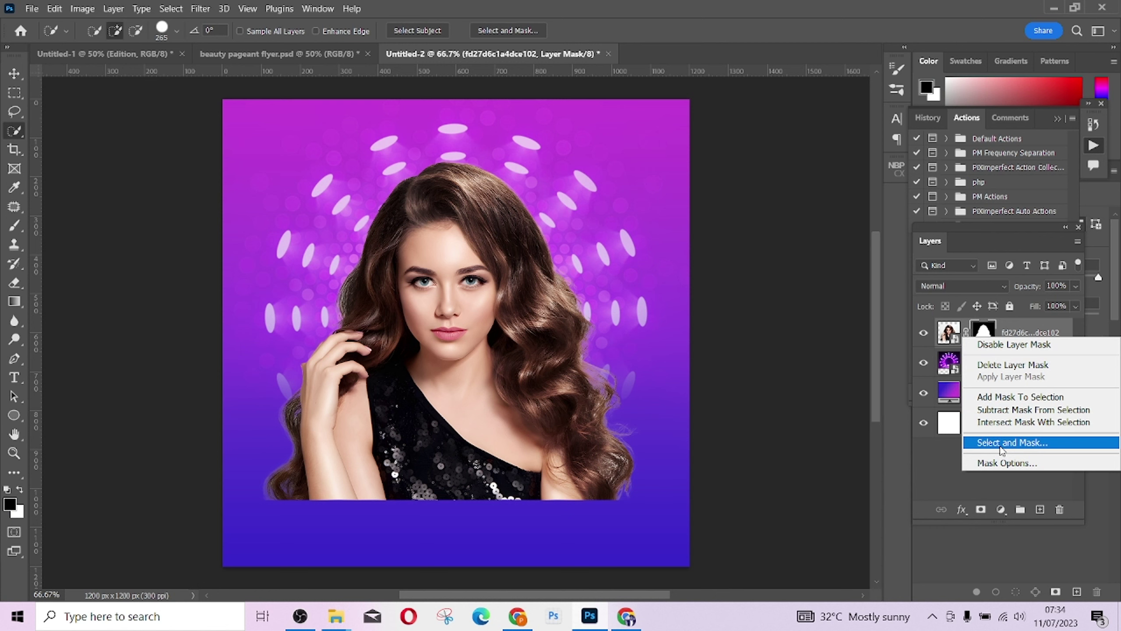
click(1002, 443)
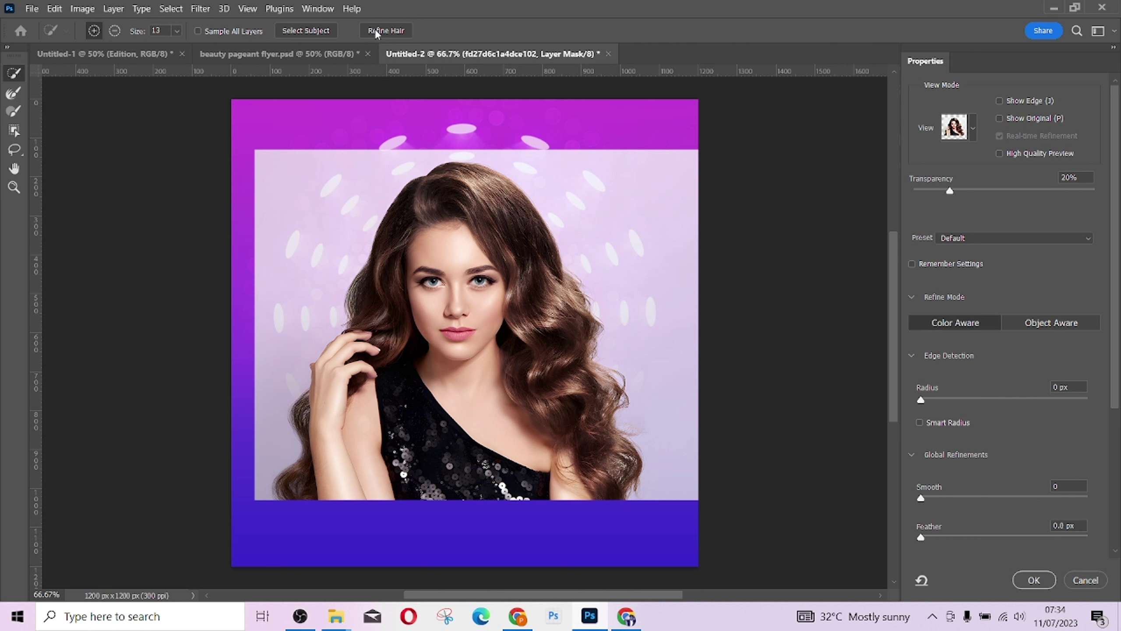
click(12, 94)
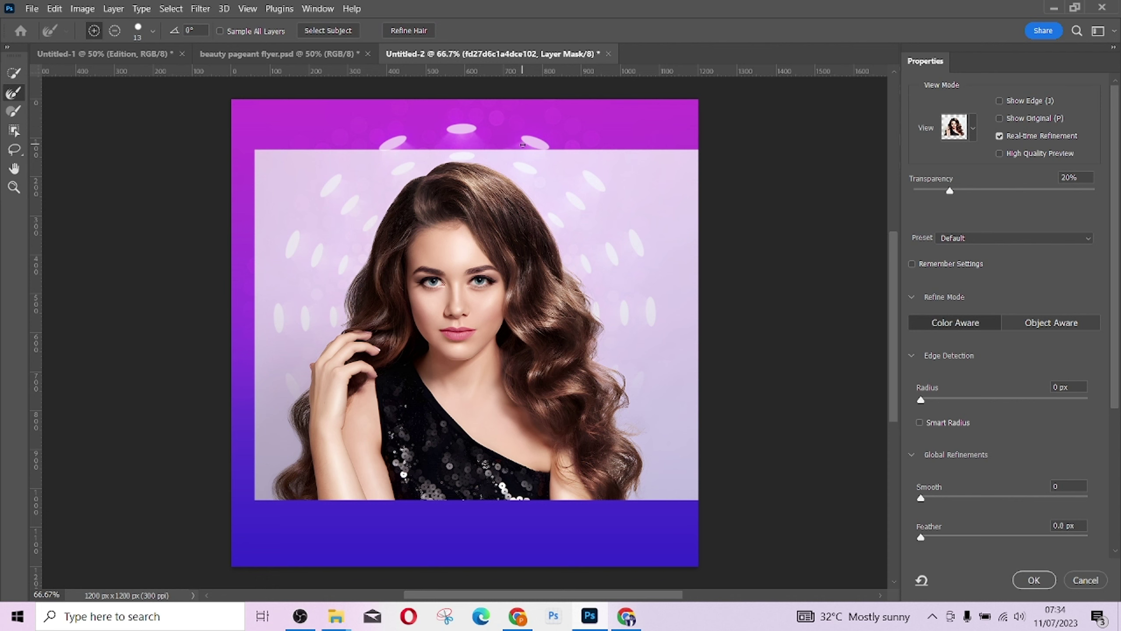
click(1031, 583)
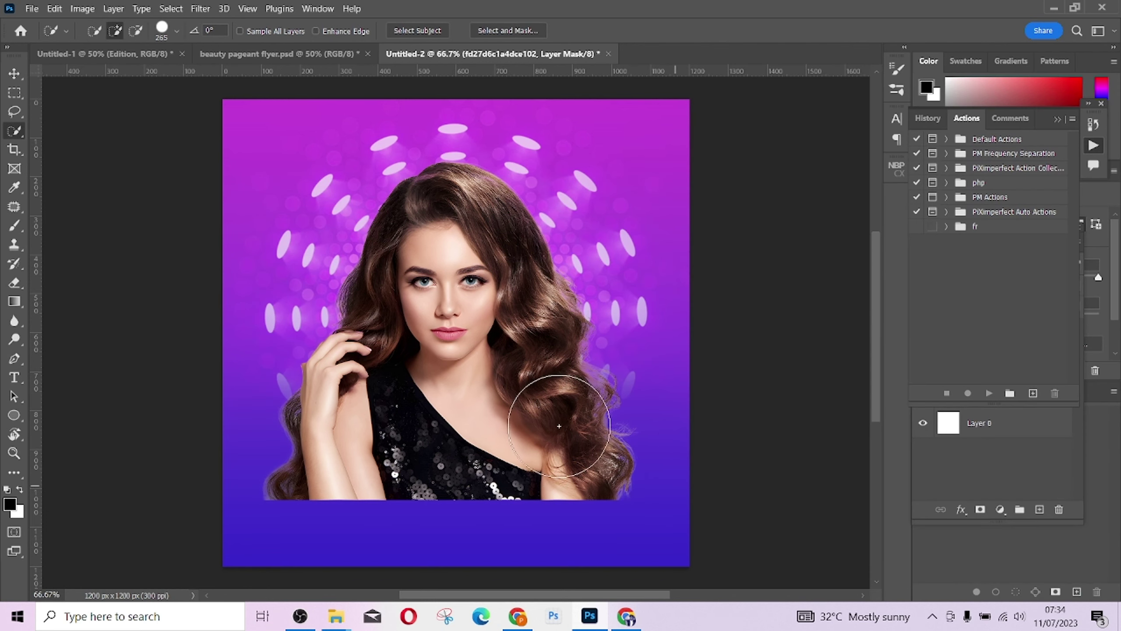
Shift the masked portrait slightly up and left on the canvas, and place the Layers panel close beside the artwork
click(13, 76)
drag(445, 270, 446, 270)
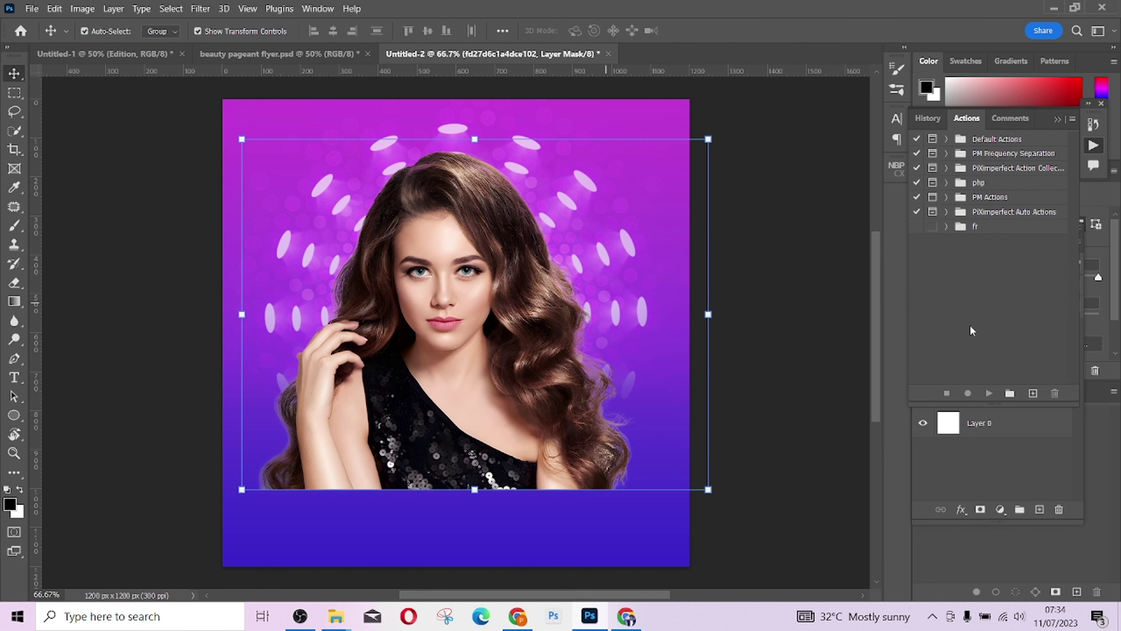
click(1057, 120)
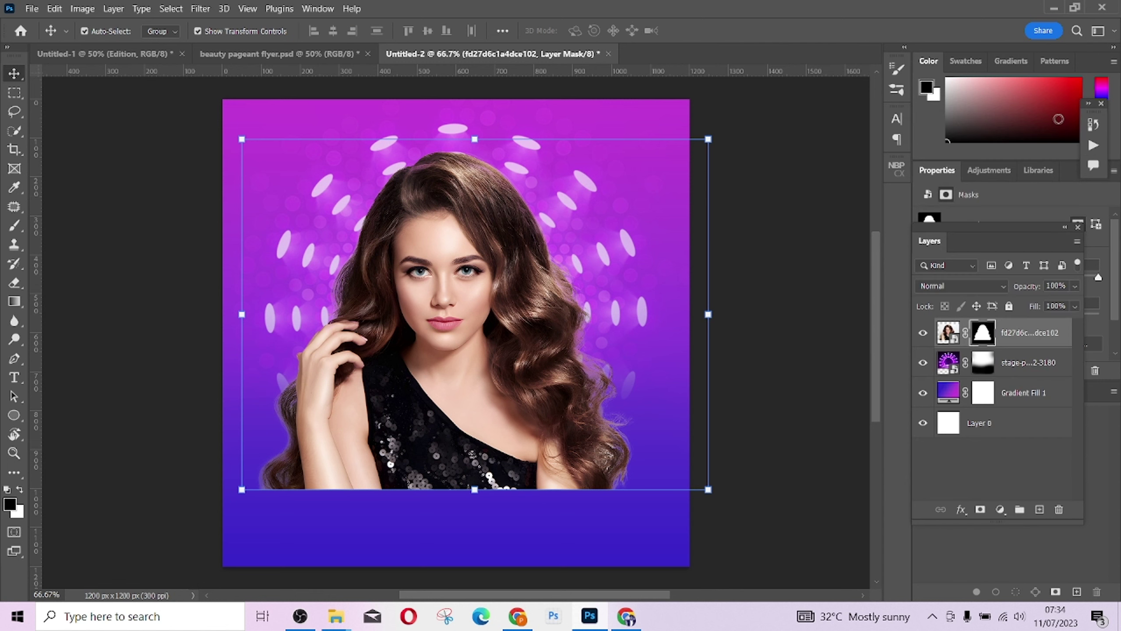
drag(930, 242, 804, 170)
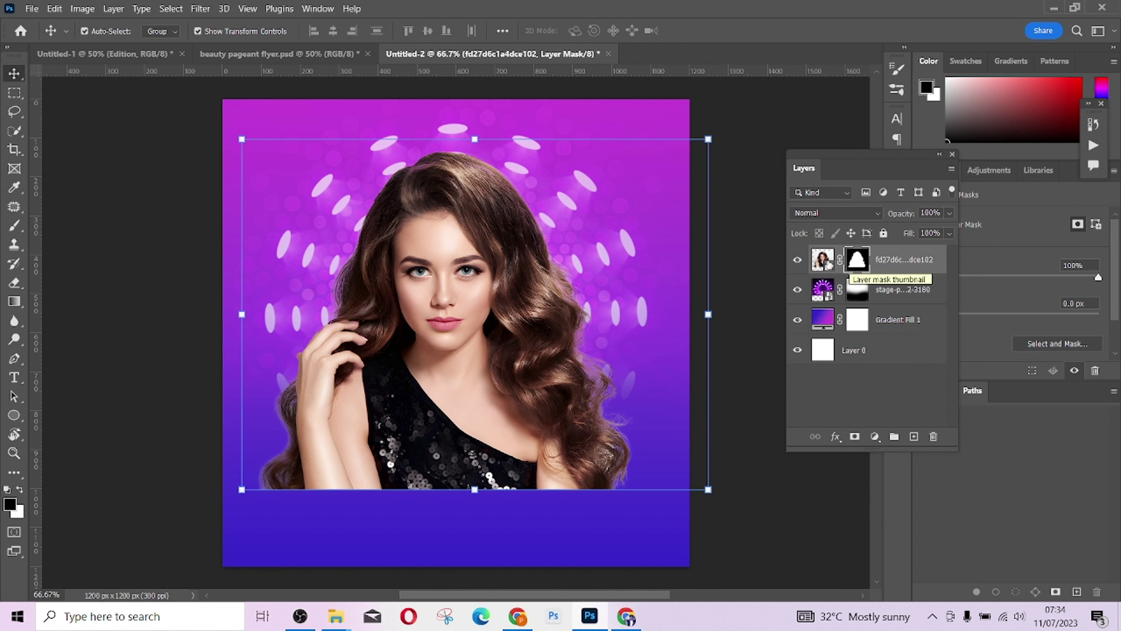
Fade the portrait's lower edge into the gradient by painting black on its mask with a 400 px brush at 46% flow
click(14, 226)
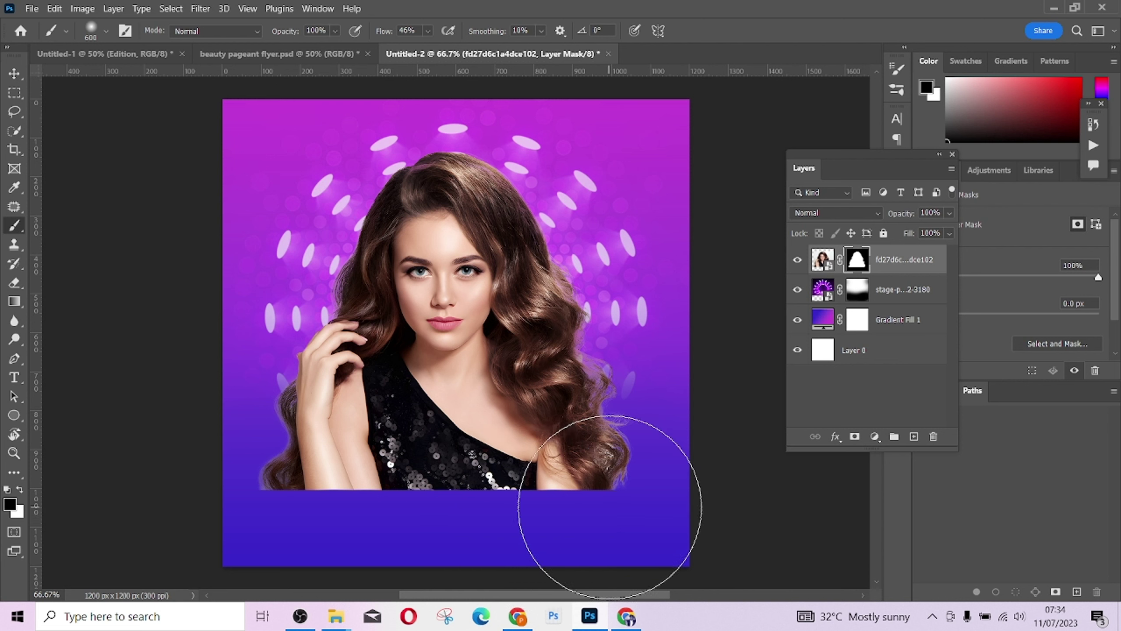
key(bracketleft)
key(bracketleft)
drag(608, 498, 600, 501)
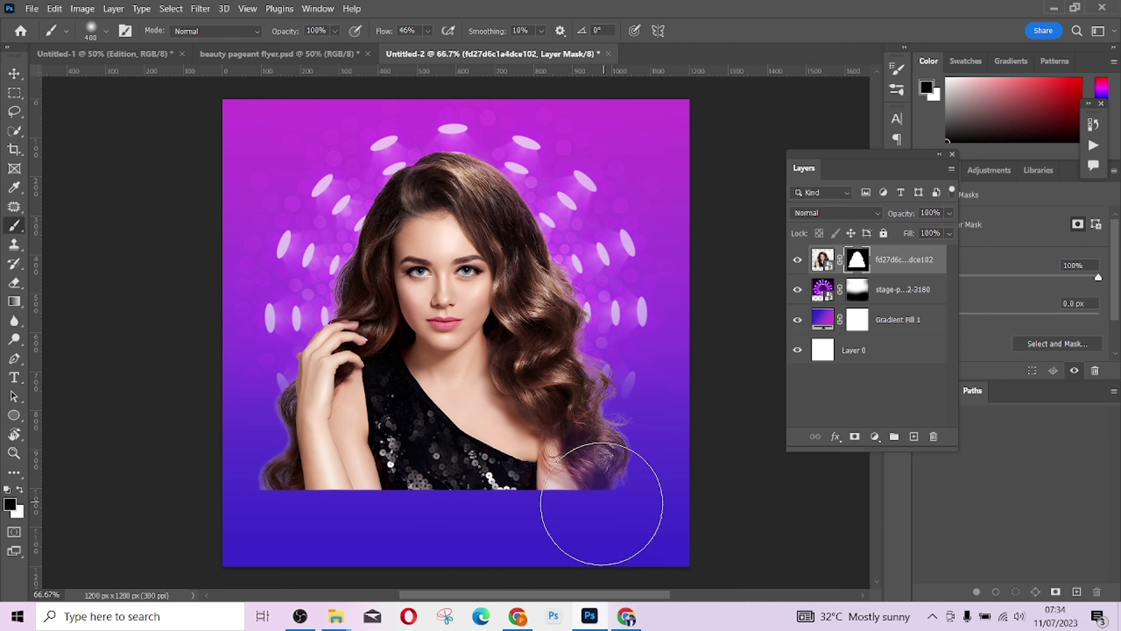
mouse_move(449, 517)
mouse_down()
mouse_move(596, 485)
mouse_move(466, 516)
mouse_move(370, 514)
mouse_move(283, 496)
mouse_move(261, 479)
mouse_move(284, 502)
mouse_move(392, 512)
mouse_move(589, 518)
mouse_move(633, 495)
mouse_move(560, 507)
mouse_move(341, 505)
mouse_move(256, 468)
mouse_move(289, 502)
mouse_move(435, 519)
mouse_move(564, 510)
mouse_move(640, 480)
mouse_move(532, 515)
mouse_move(300, 521)
mouse_move(237, 495)
mouse_move(316, 522)
mouse_move(522, 554)
mouse_move(622, 541)
mouse_move(632, 488)
mouse_move(575, 540)
mouse_move(254, 521)
mouse_up()
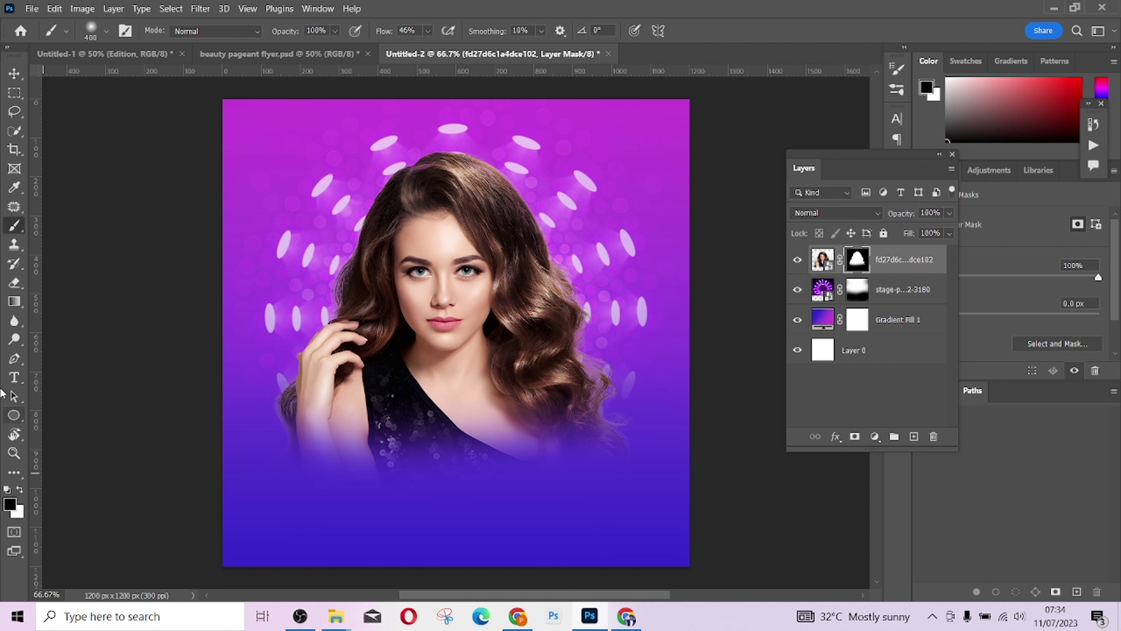
key(bracketright)
key(bracketright)
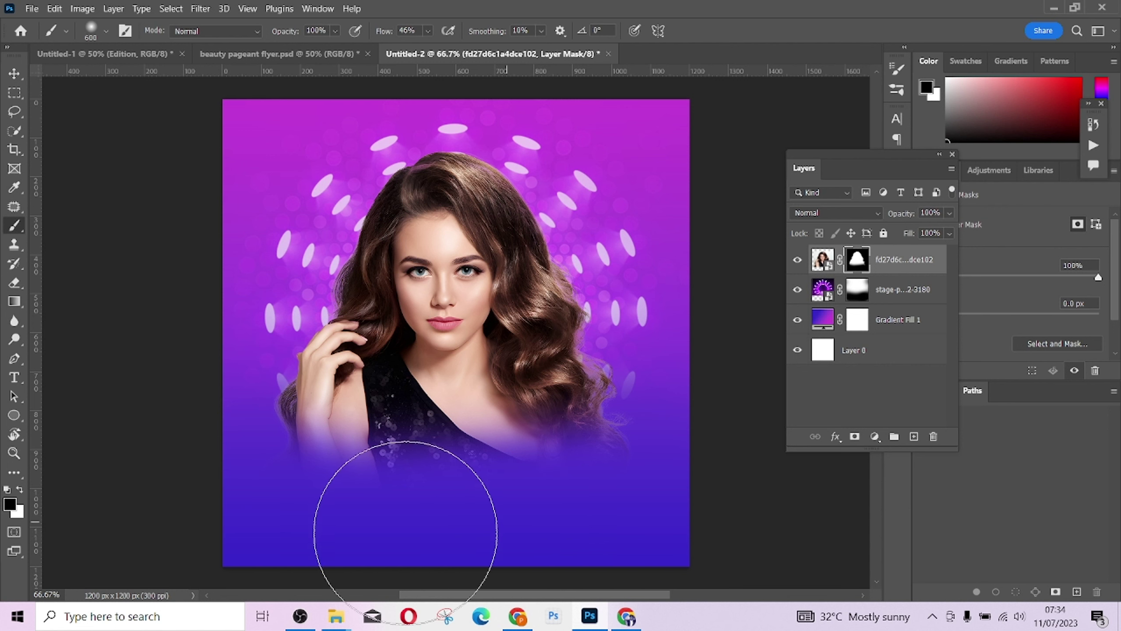
Nudge the faded portrait a little further up and left
click(14, 73)
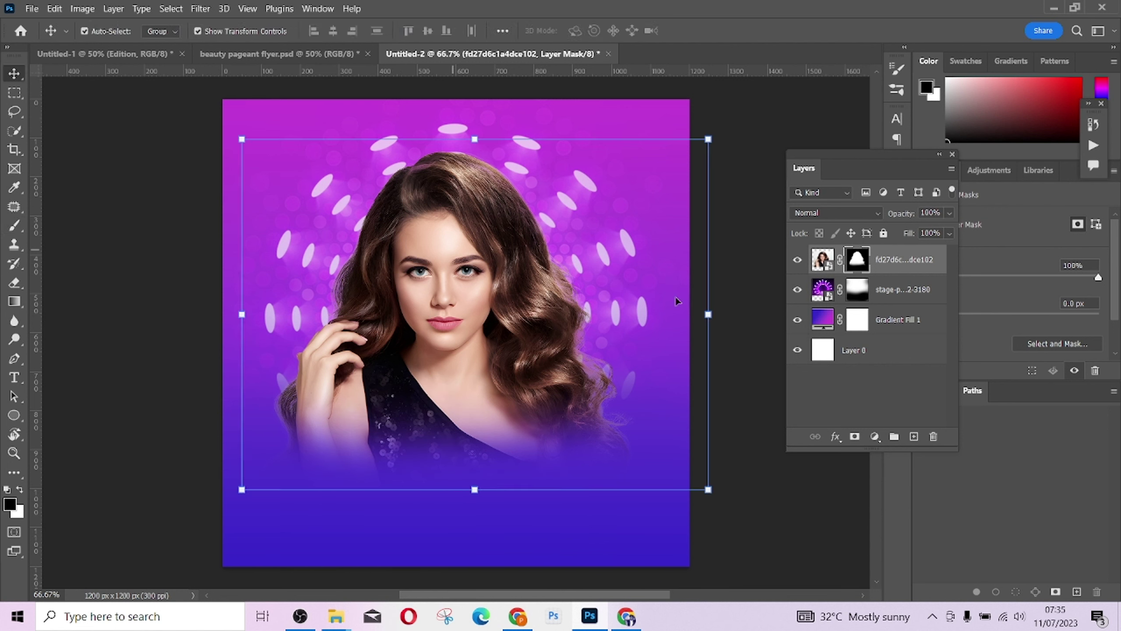
drag(448, 252, 445, 252)
drag(446, 242, 448, 239)
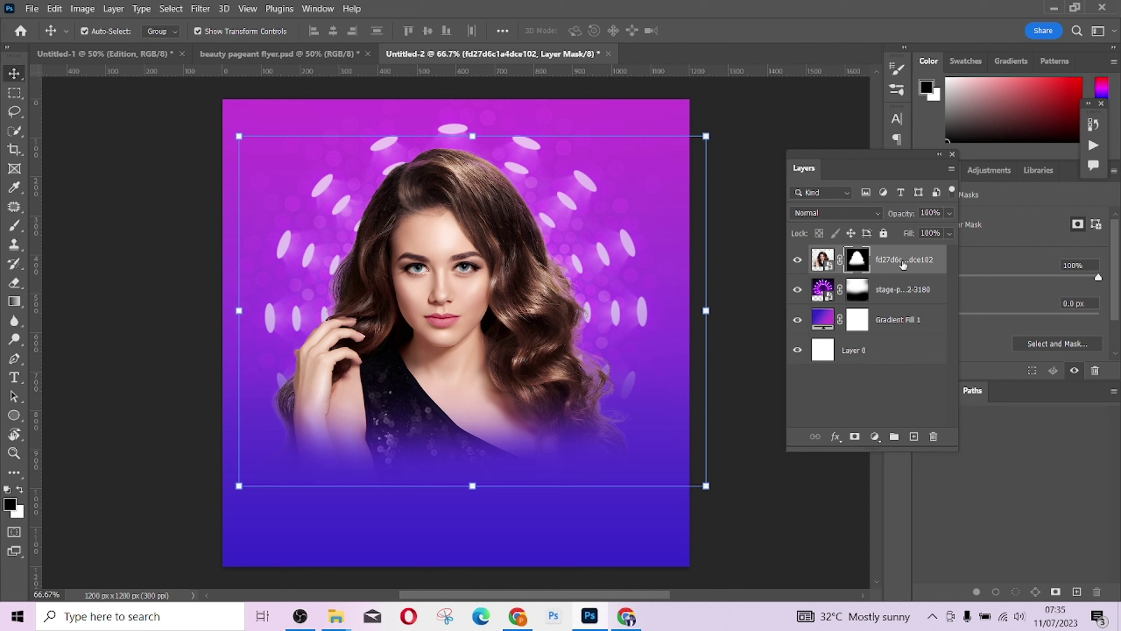
Add a Color Balance adjustment layer above the portrait and clip it so that it affects only the portrait
click(874, 437)
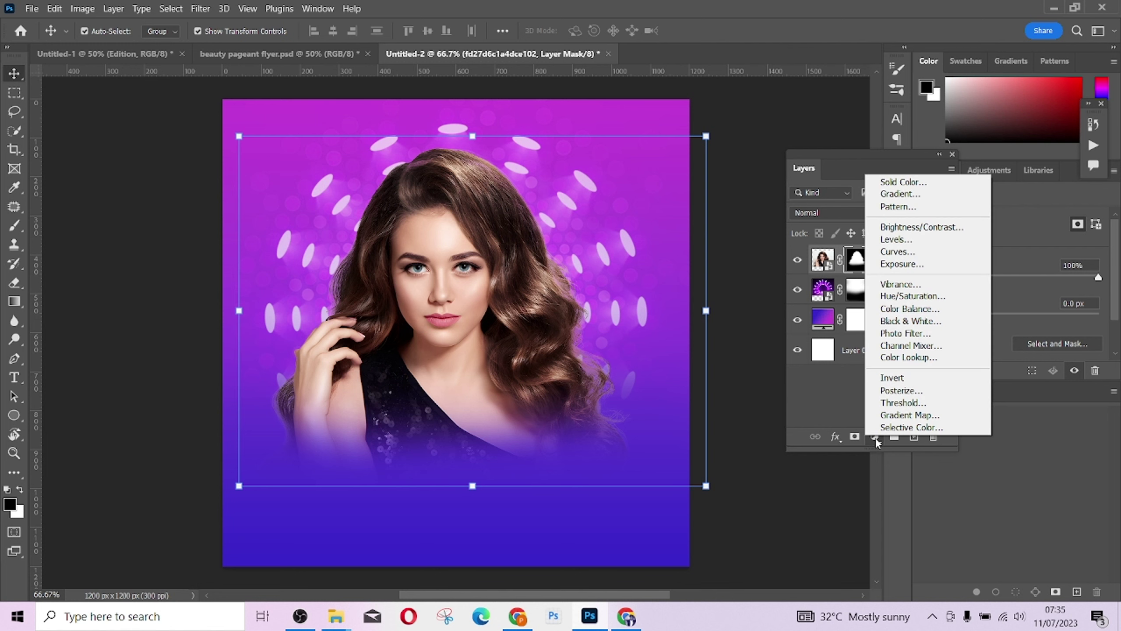
click(875, 437)
click(875, 437)
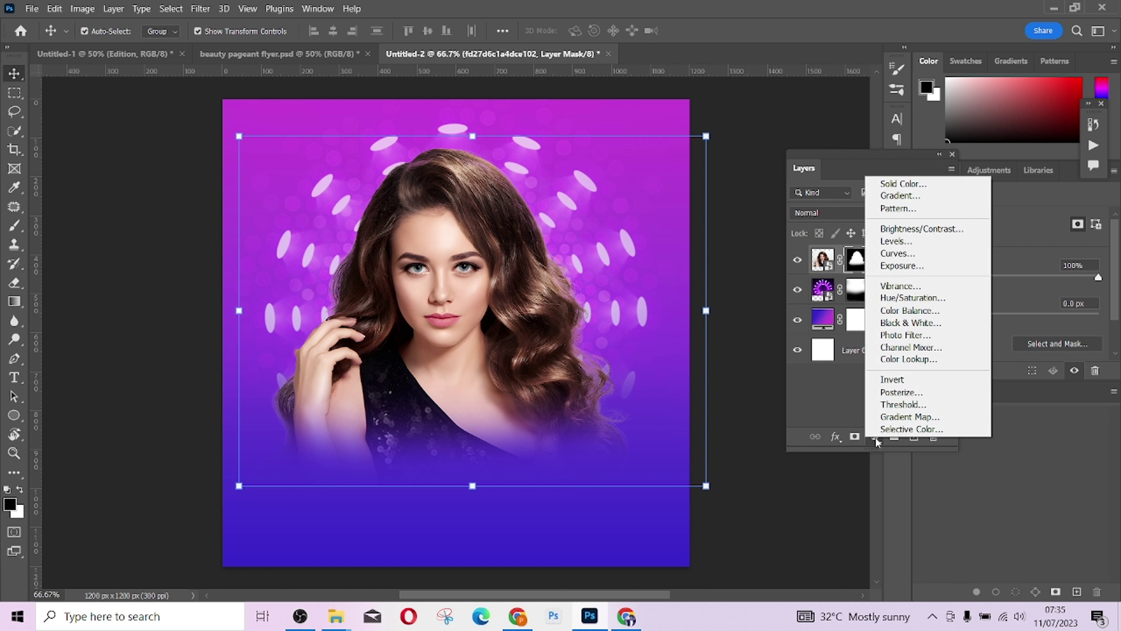
click(912, 311)
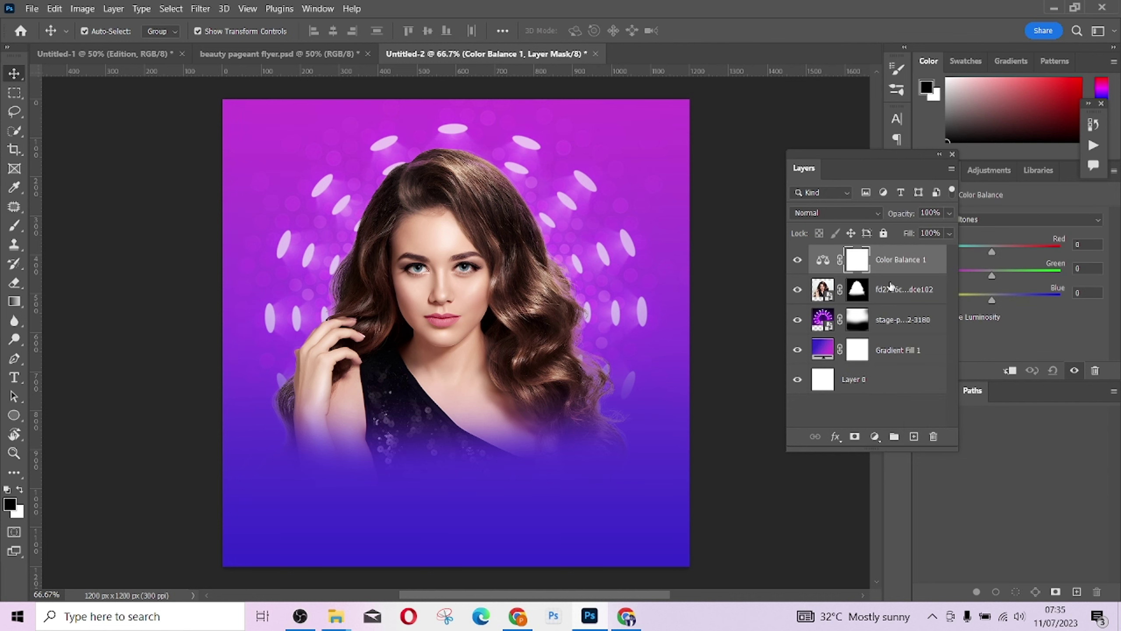
drag(859, 163, 811, 244)
drag(940, 175, 806, 152)
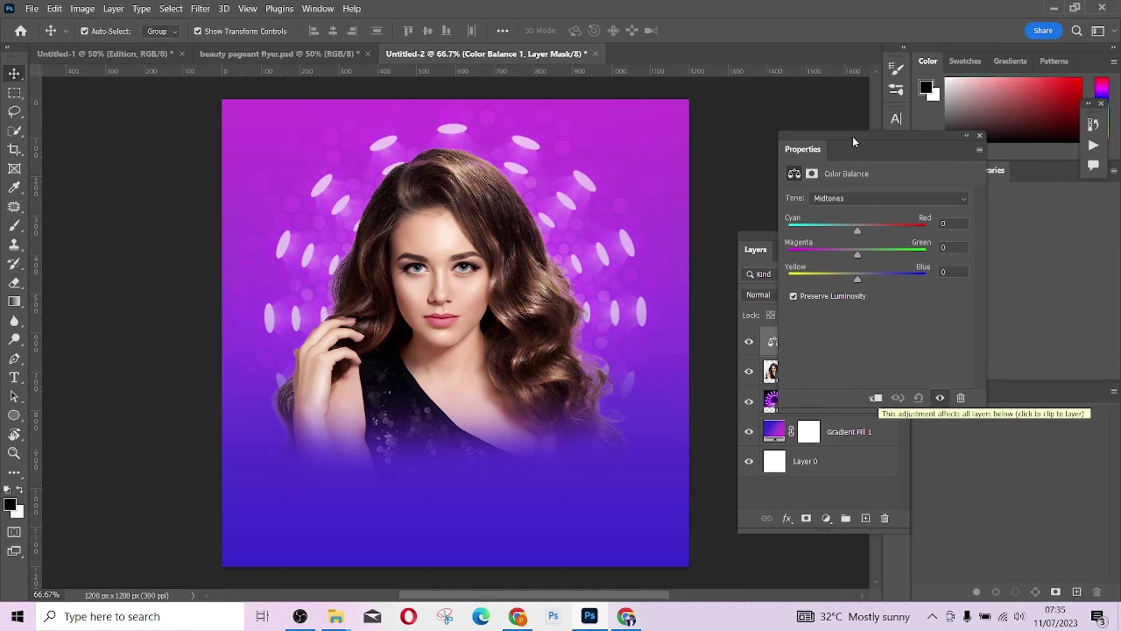
drag(853, 141, 933, 115)
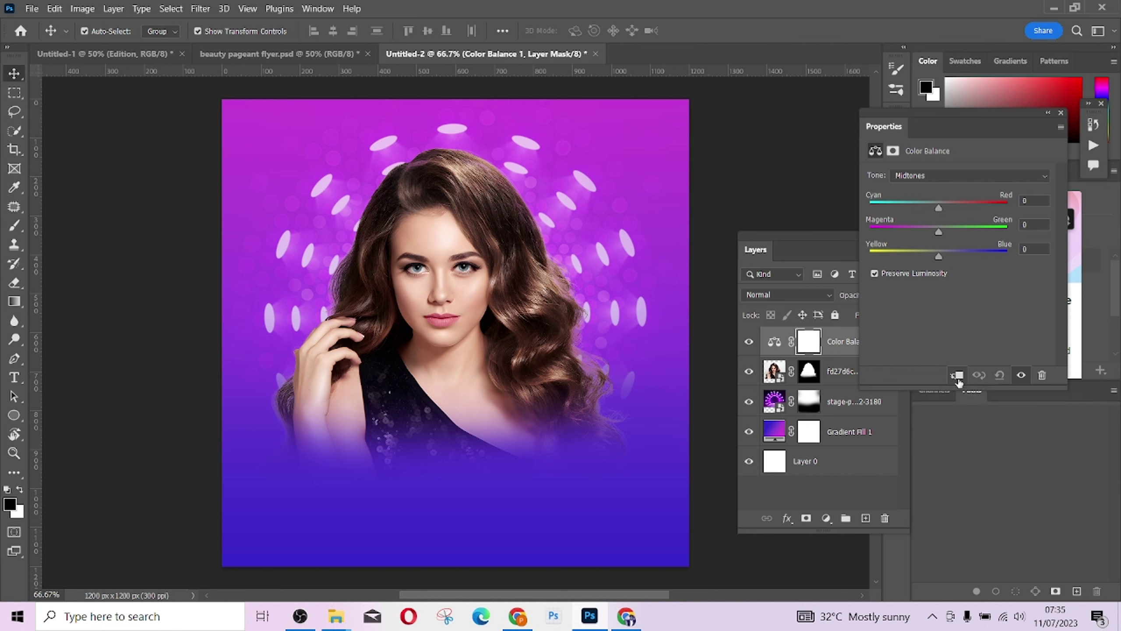
click(957, 376)
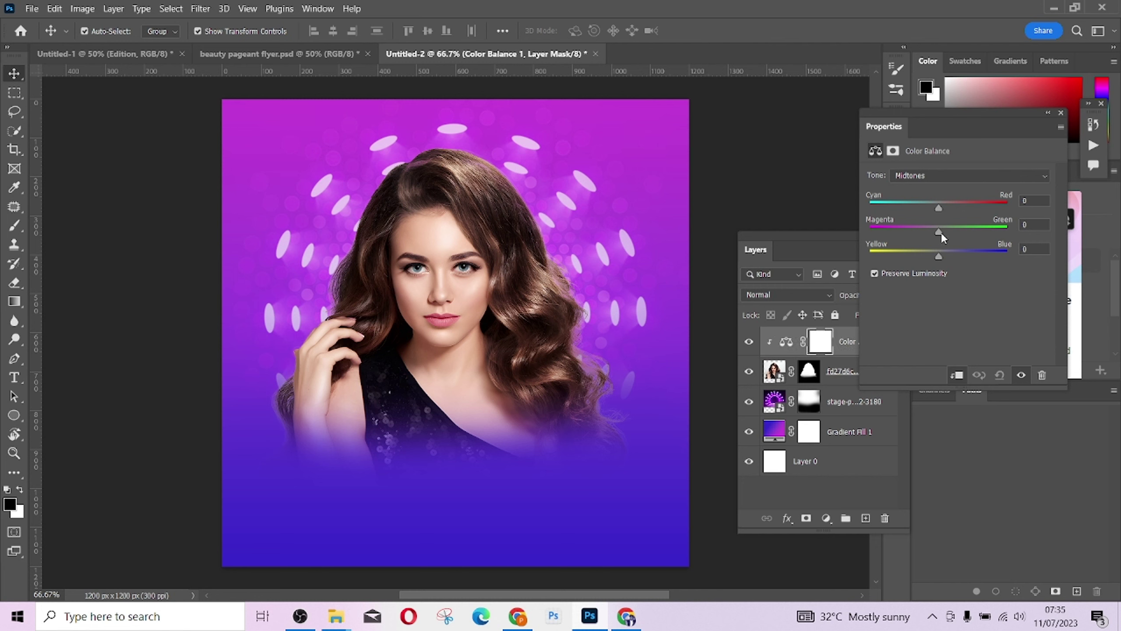
Shift the Color Balance midtones to Magenta–Green -17 and Yellow–Blue +26, with a slight move toward cyan
drag(939, 257, 959, 271)
drag(941, 233, 929, 237)
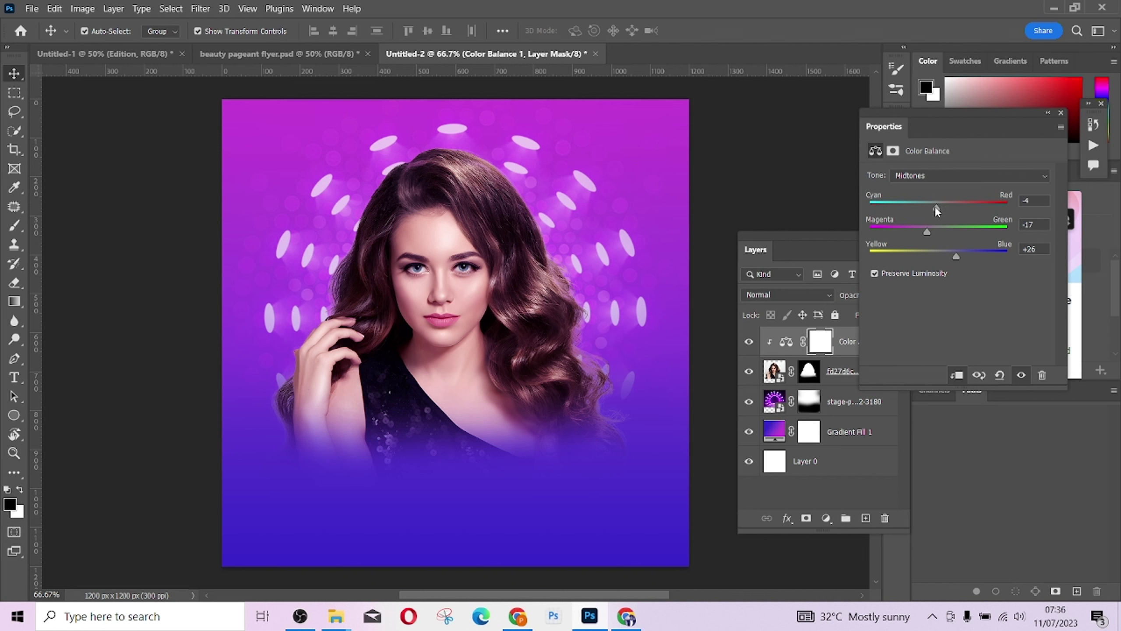
drag(936, 207, 926, 213)
Set the Color Balance shadows to Cyan–Red -4, Magenta–Green -3 and Yellow–Blue +18
click(924, 176)
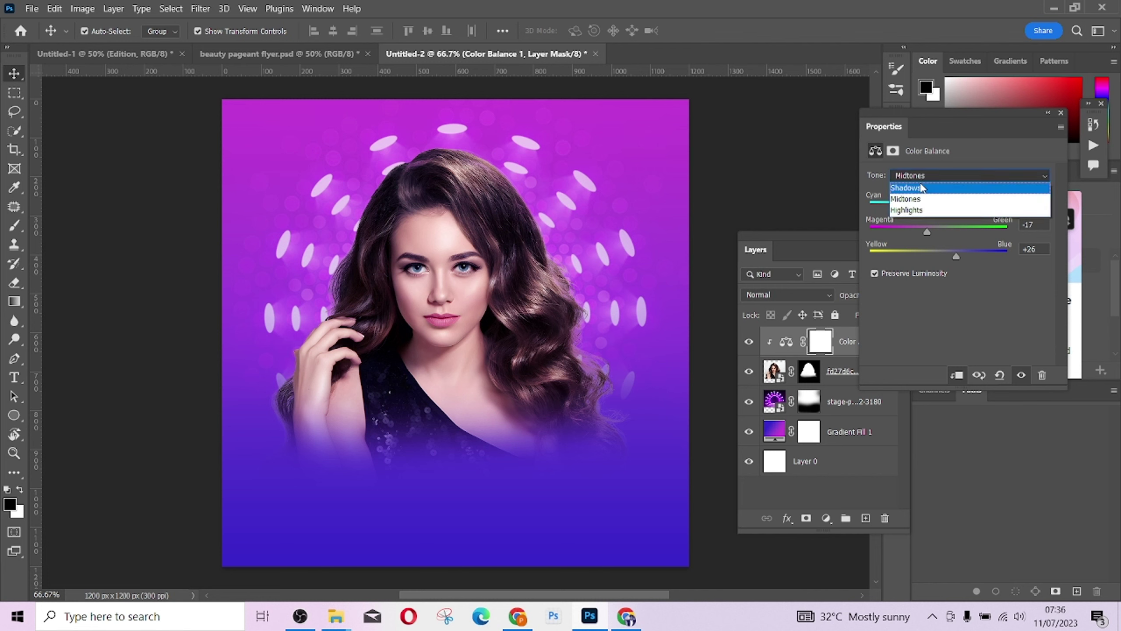
click(917, 192)
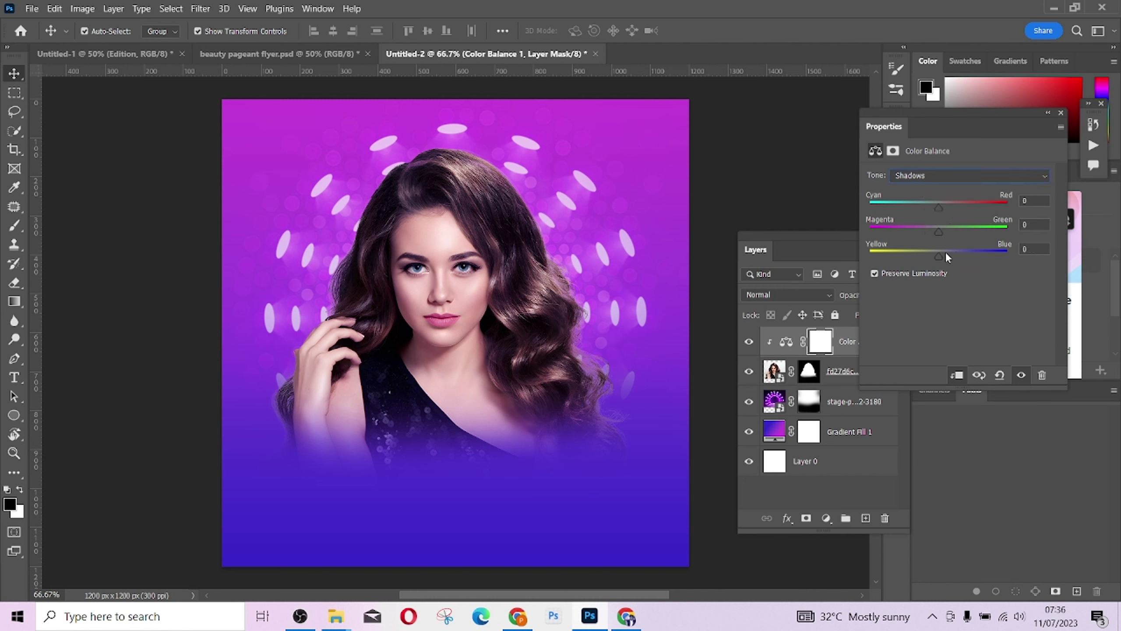
drag(948, 258, 952, 258)
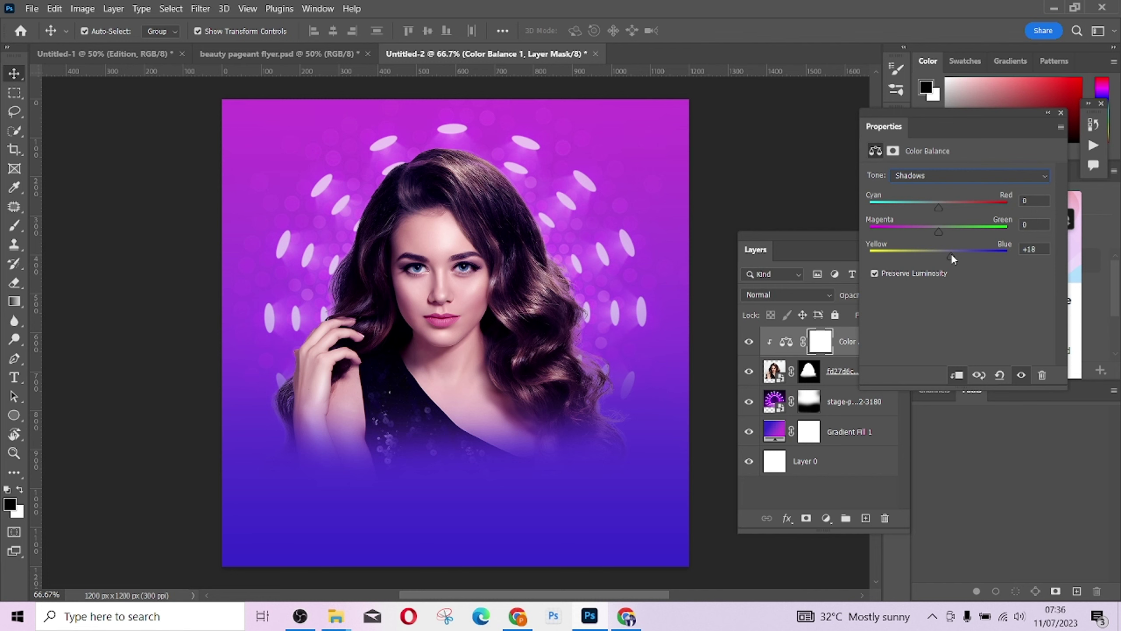
drag(943, 235, 939, 236)
Compare the portrait with and without the Color Balance adjustment, keeping the adjustment visible and clearing the Properties panel out of the way
click(749, 343)
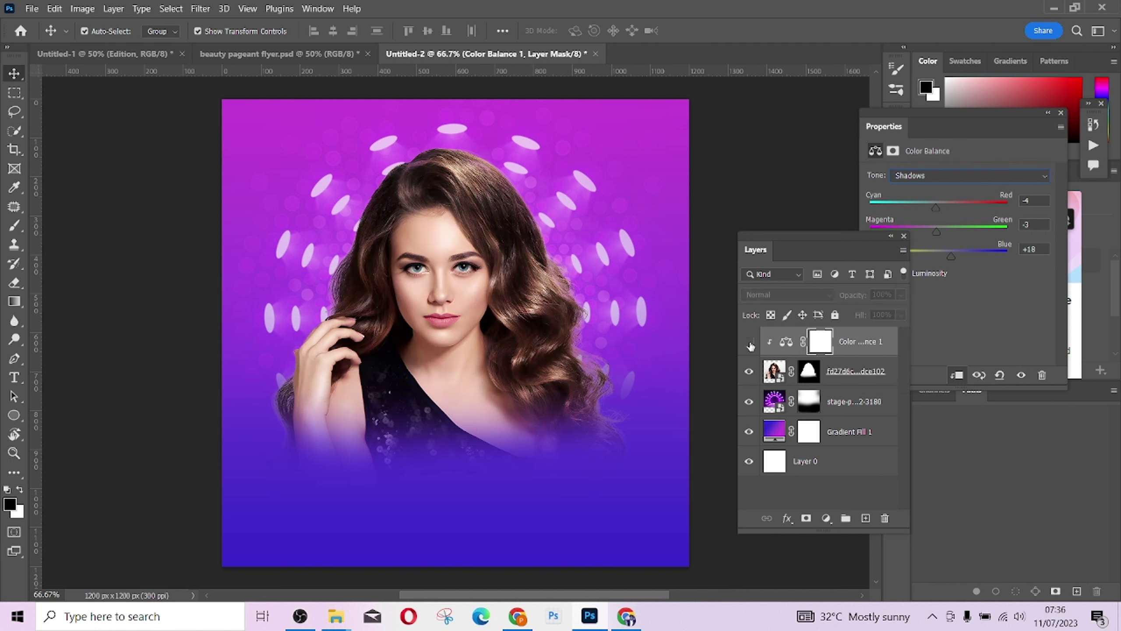
click(750, 343)
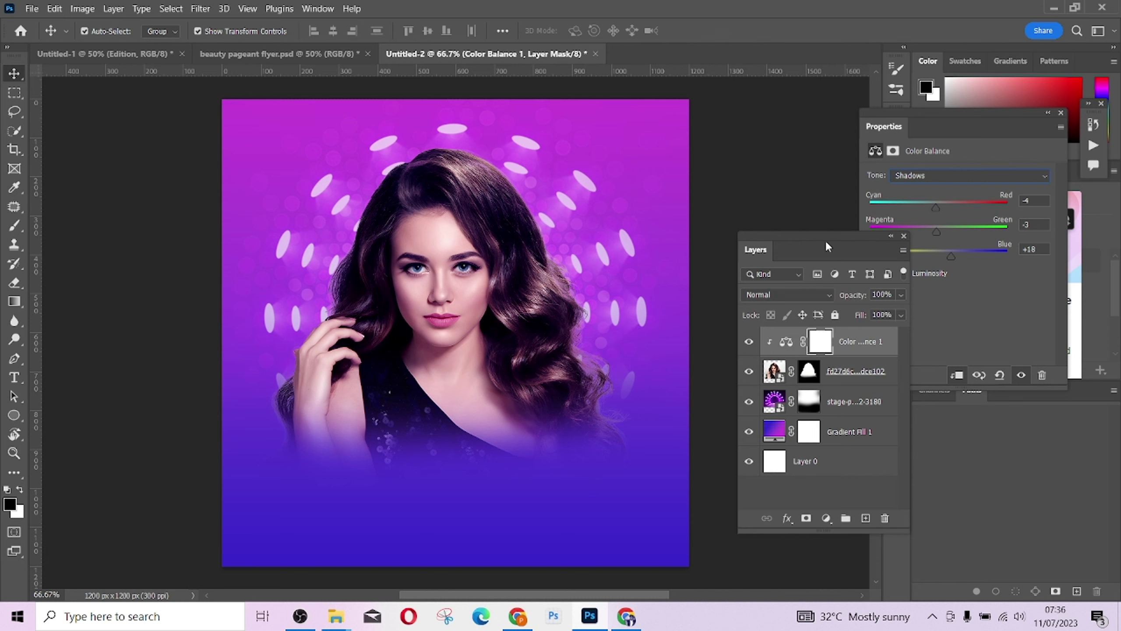
drag(830, 248, 834, 172)
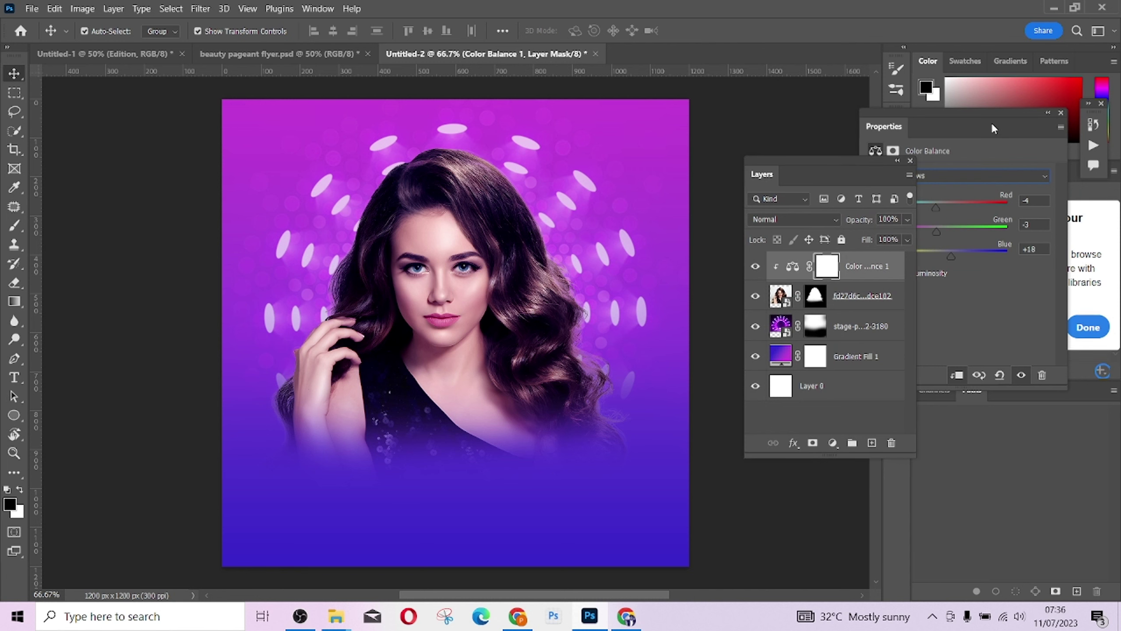
drag(991, 123, 1050, 116)
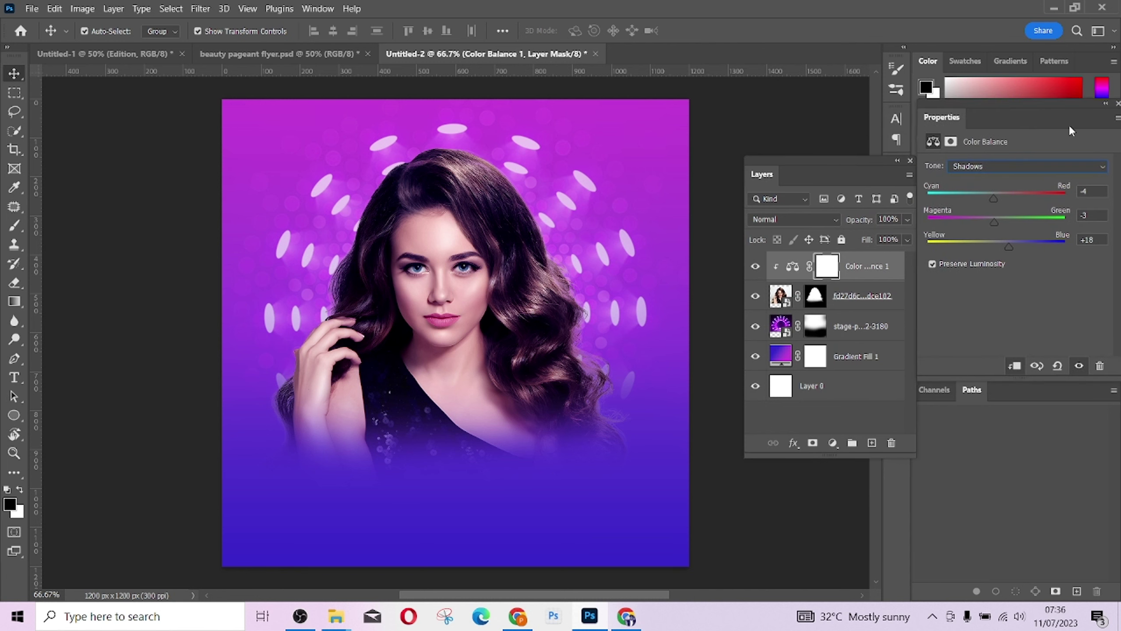
click(1106, 104)
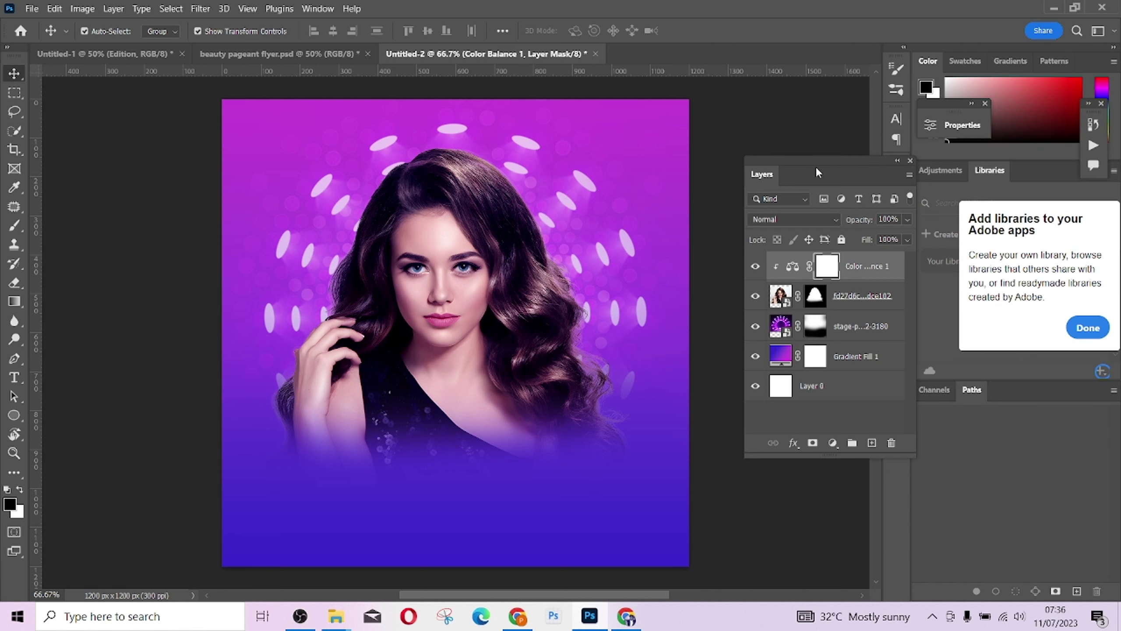
drag(817, 171, 865, 204)
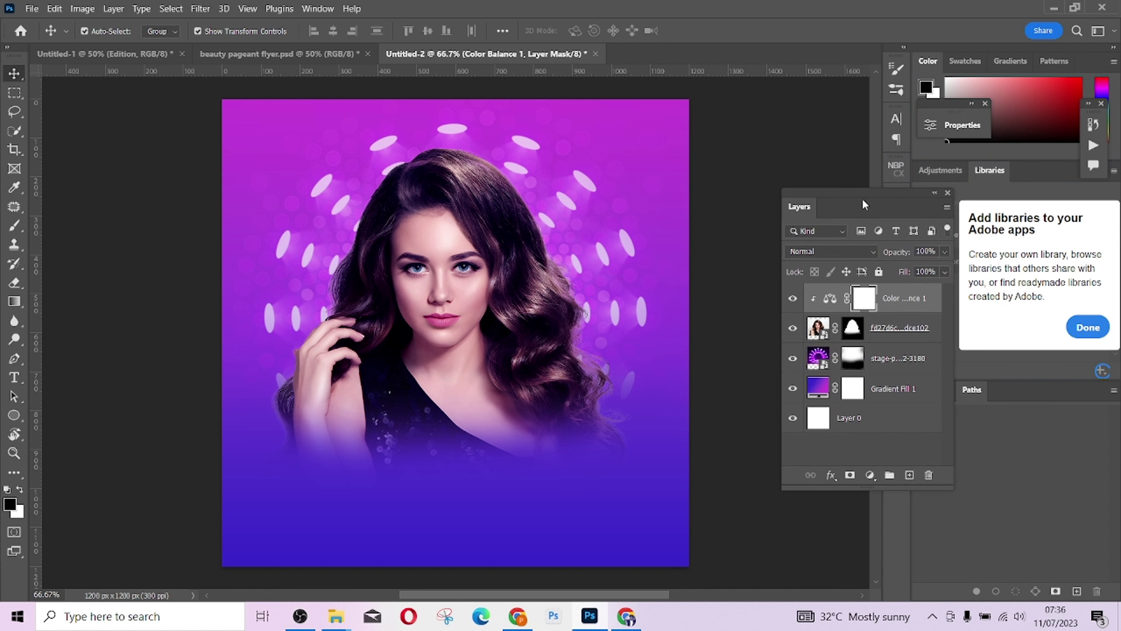
click(793, 299)
click(793, 302)
Group the portrait with its Color Balance layer and convert the group to a smart object
click(901, 334)
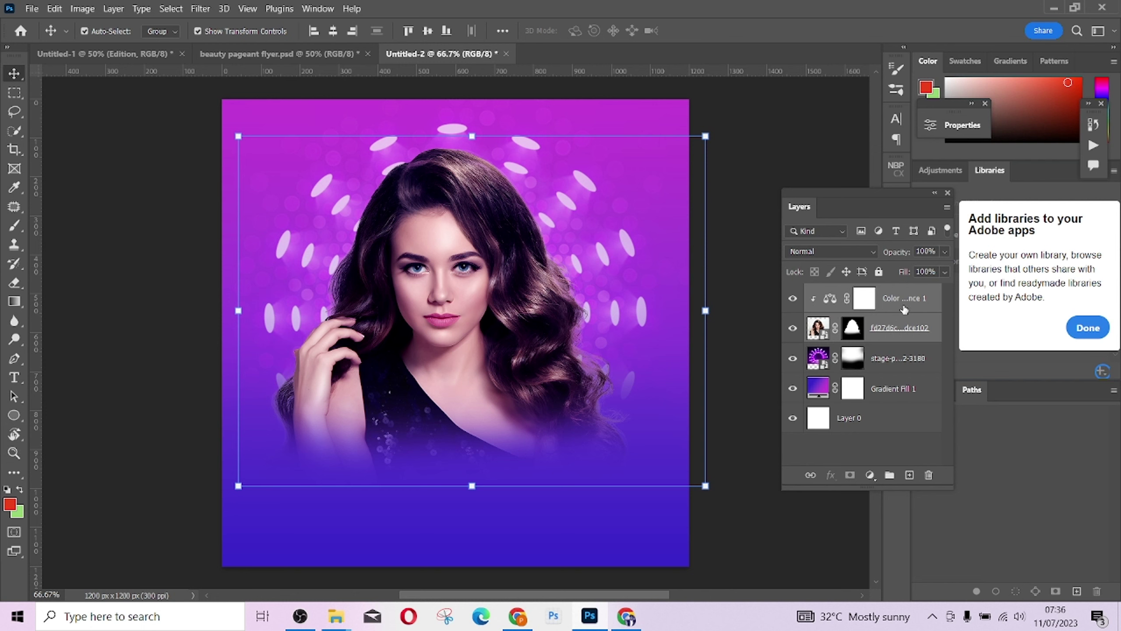
ctrl+click(904, 312)
key(ctrl+g)
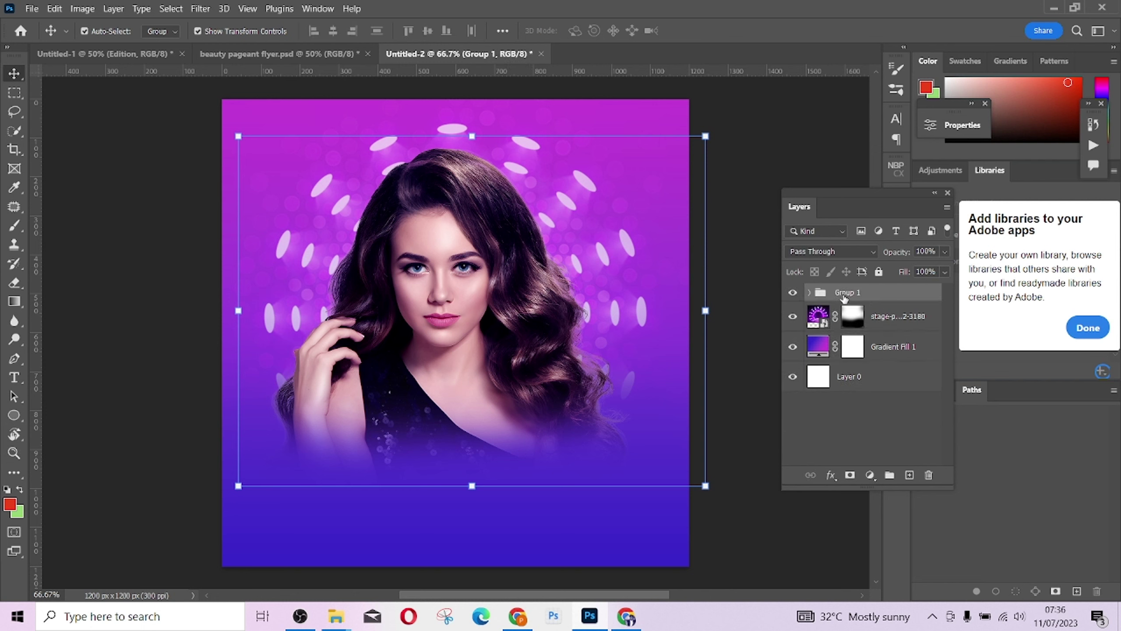
click(793, 292)
click(793, 293)
right_click(880, 295)
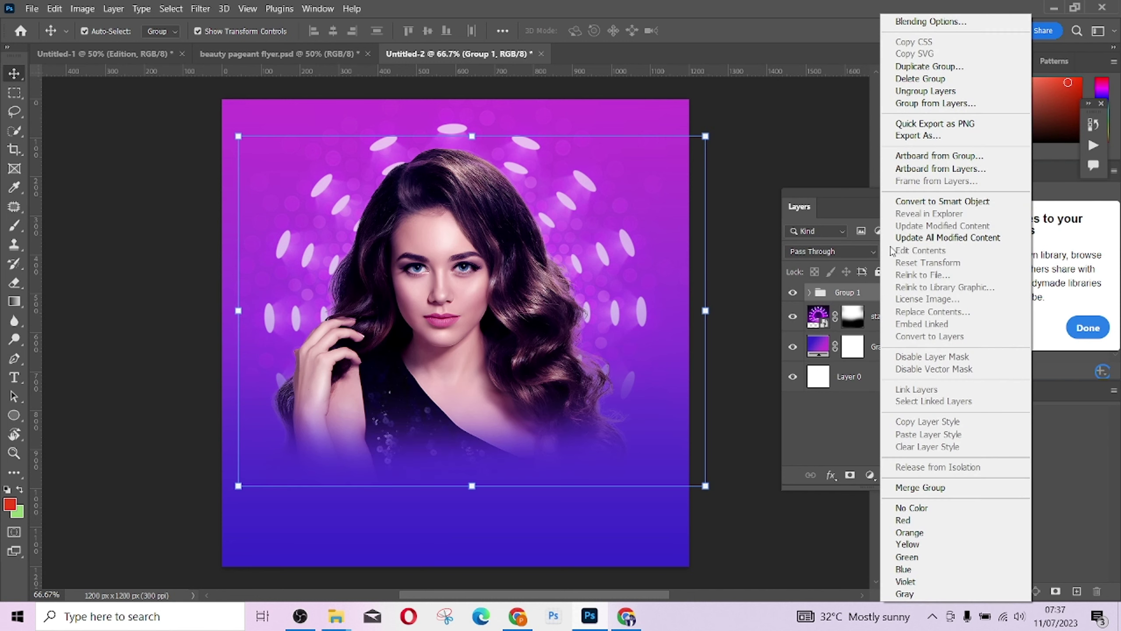
click(938, 202)
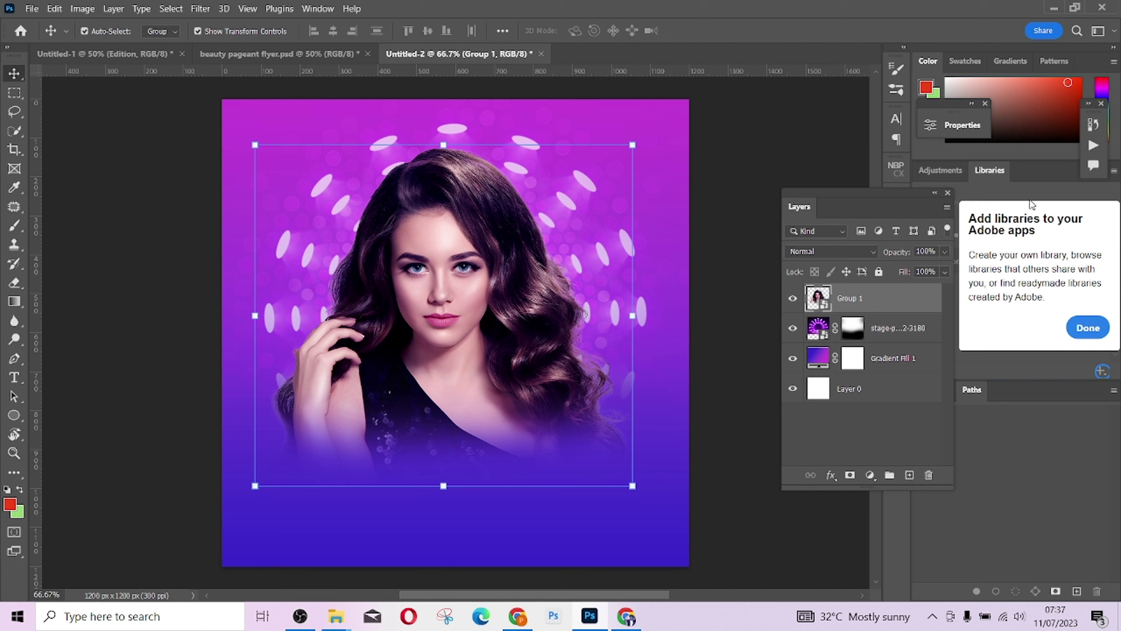
Apply Smart Sharpen to the portrait smart object with Amount 334%, Radius 1.0 px, Reduce Noise 10% and Lens Blur removal
click(1077, 328)
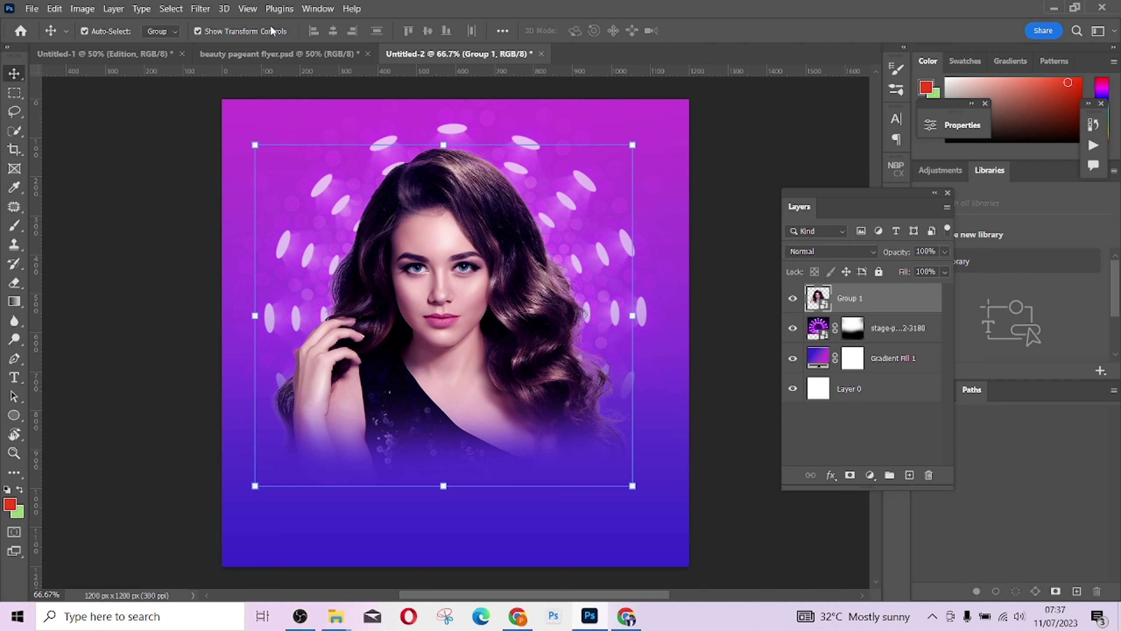
click(208, 10)
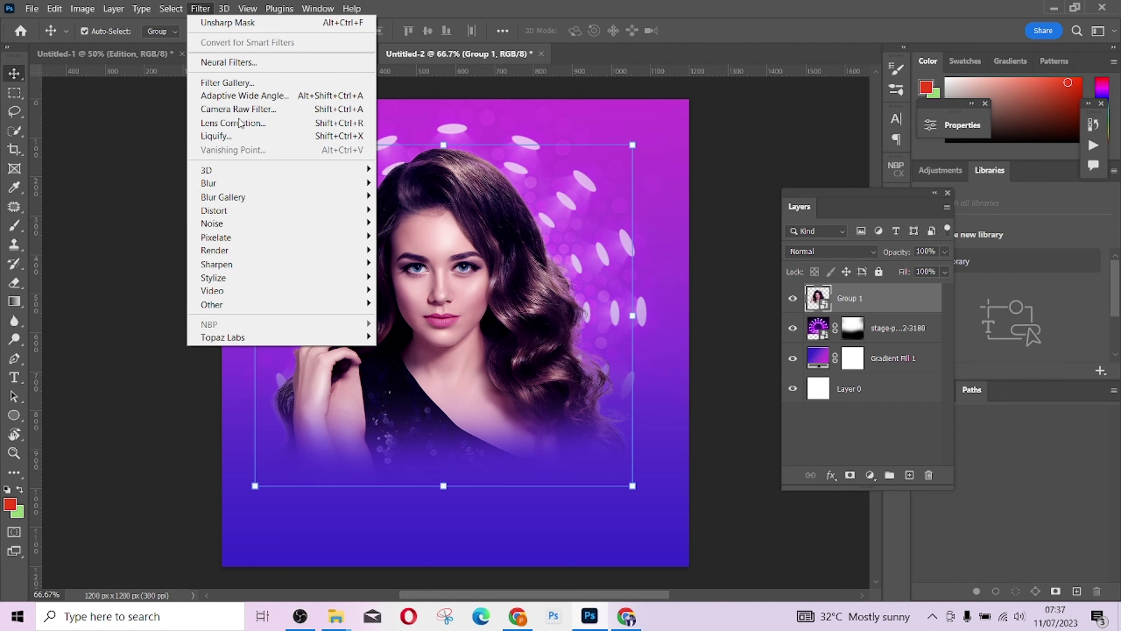
mouse_move(275, 280)
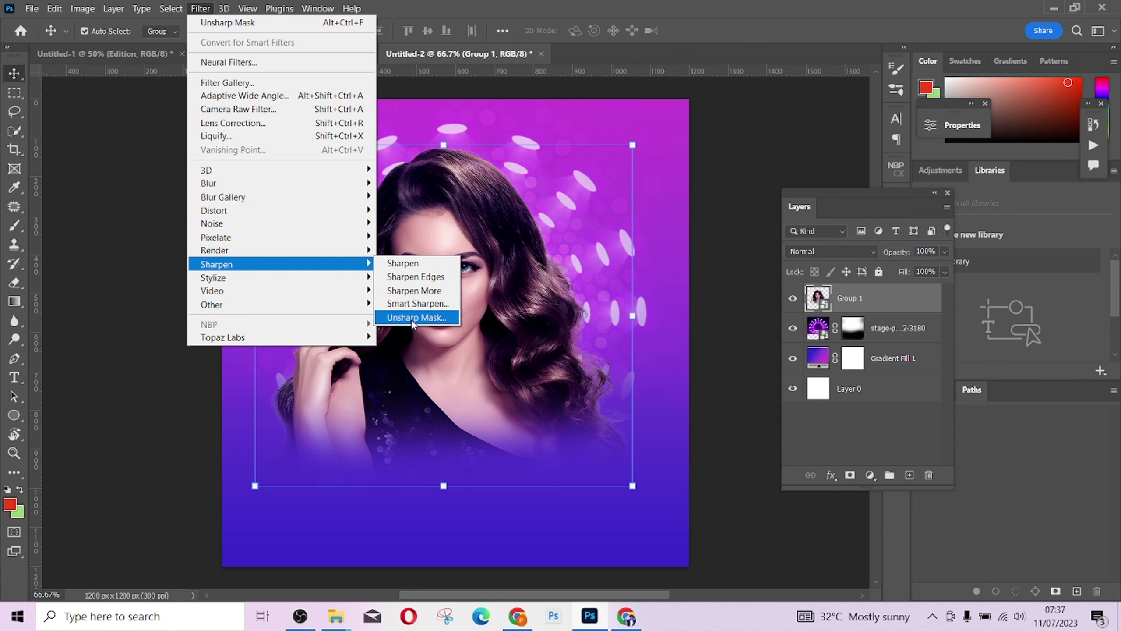
click(415, 303)
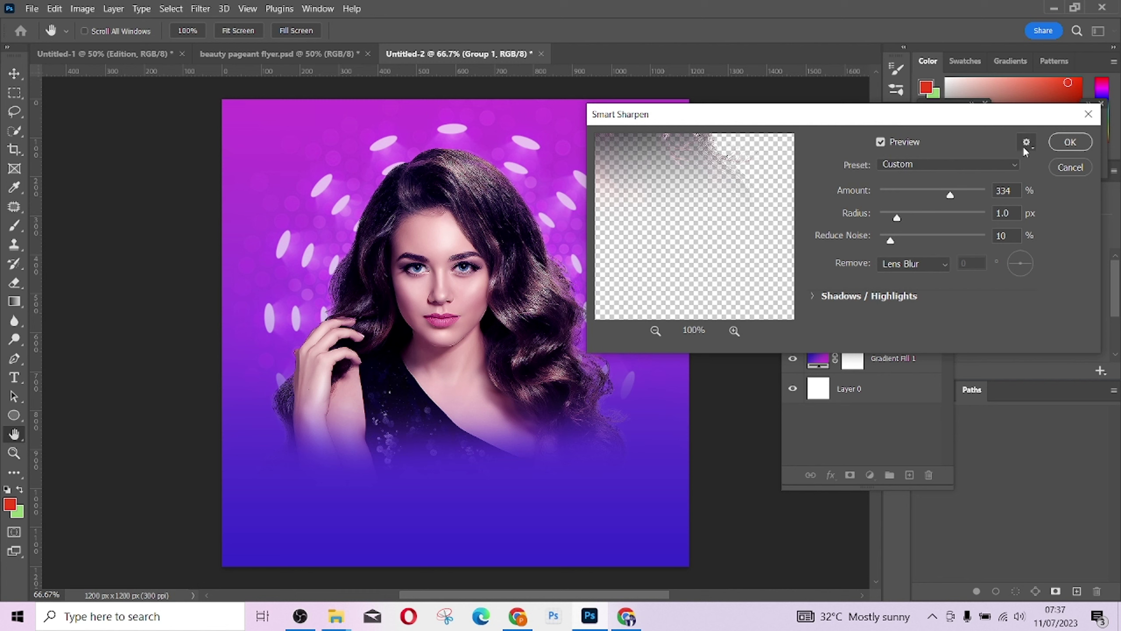
click(1072, 142)
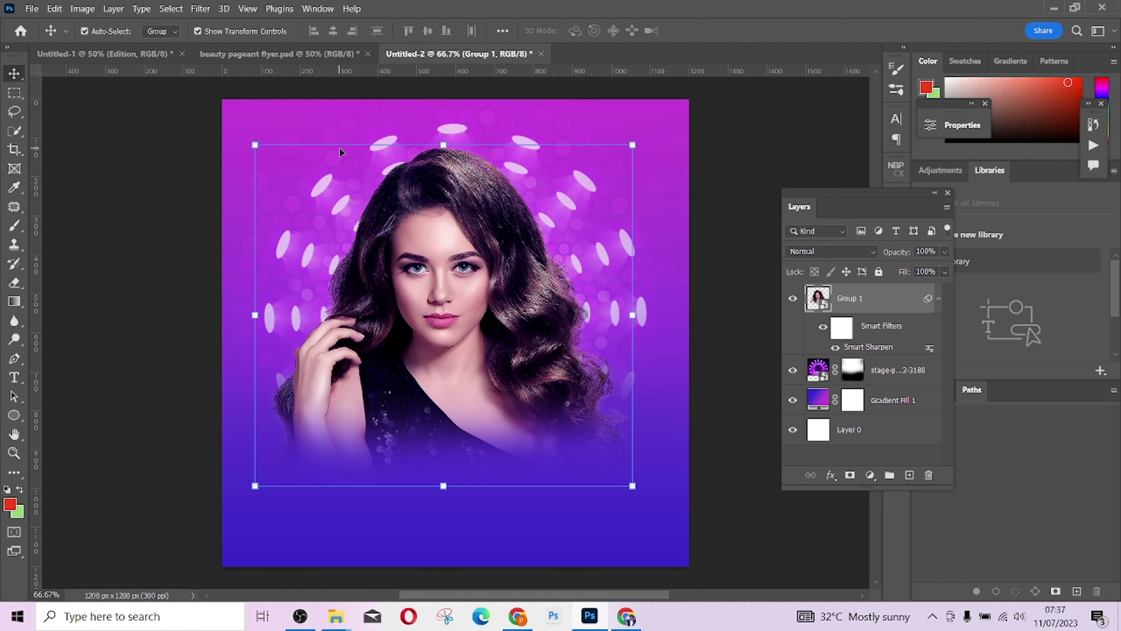
Apply Oil Paint to the portrait with Cleanliness 0.7, Scale 0.3, Bristle Detail 0.0 and lighting off, fine-tuning the Stylization
click(201, 9)
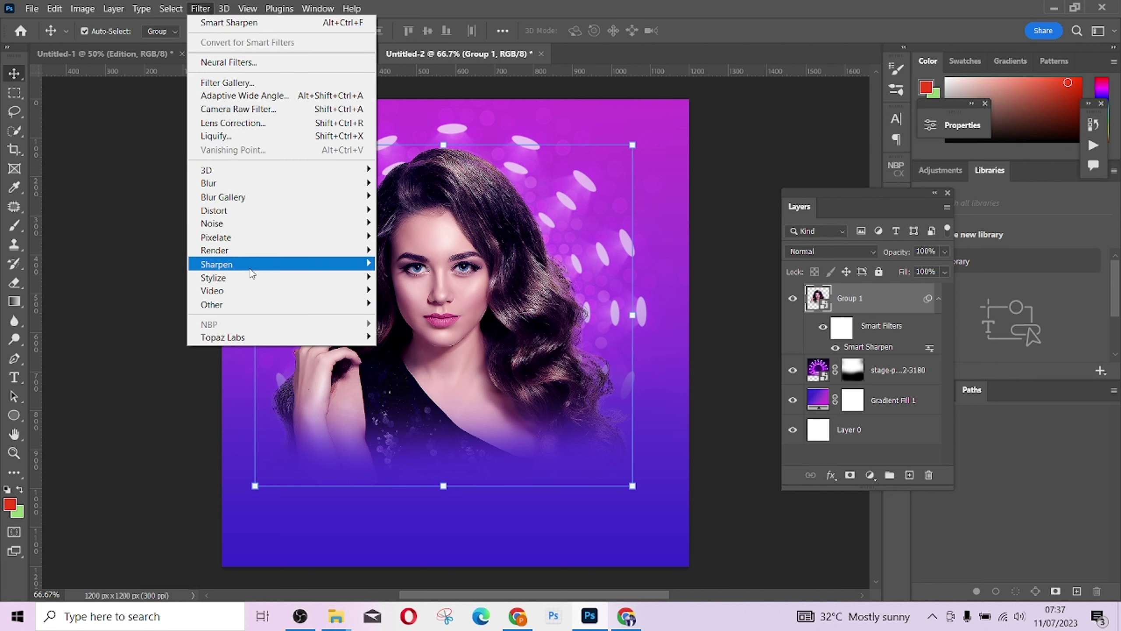
mouse_move(255, 280)
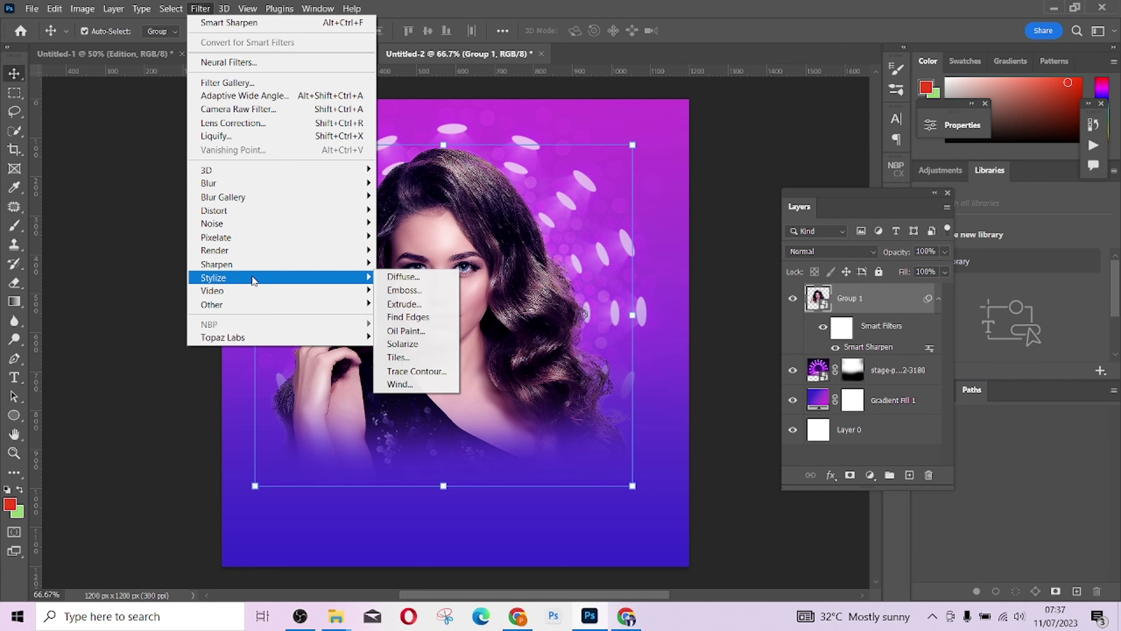
click(423, 332)
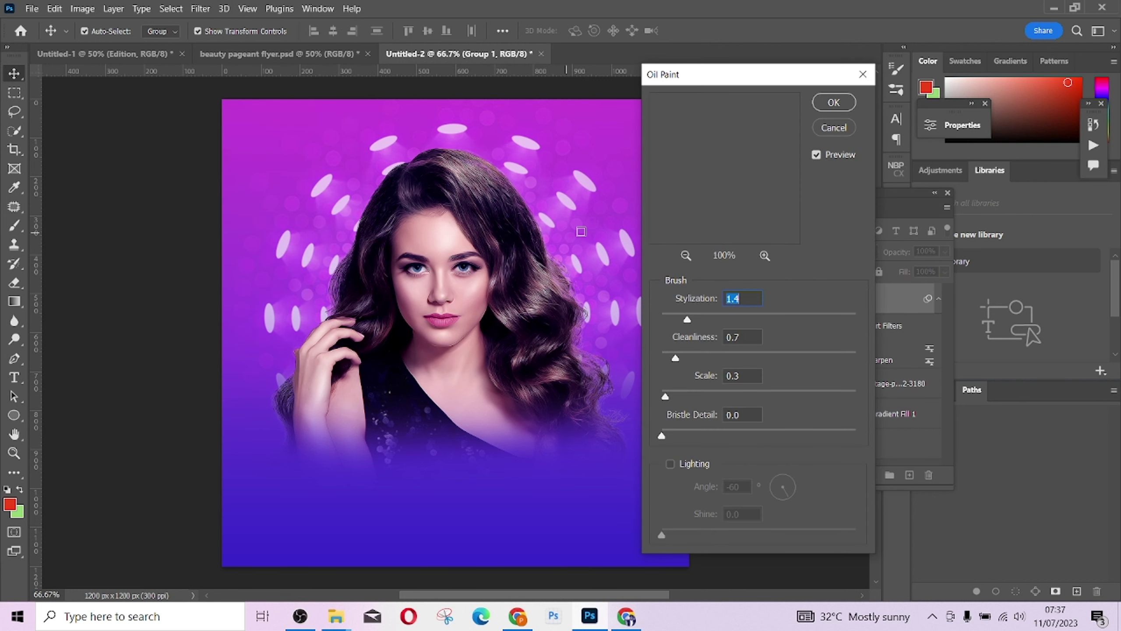
drag(747, 84, 799, 93)
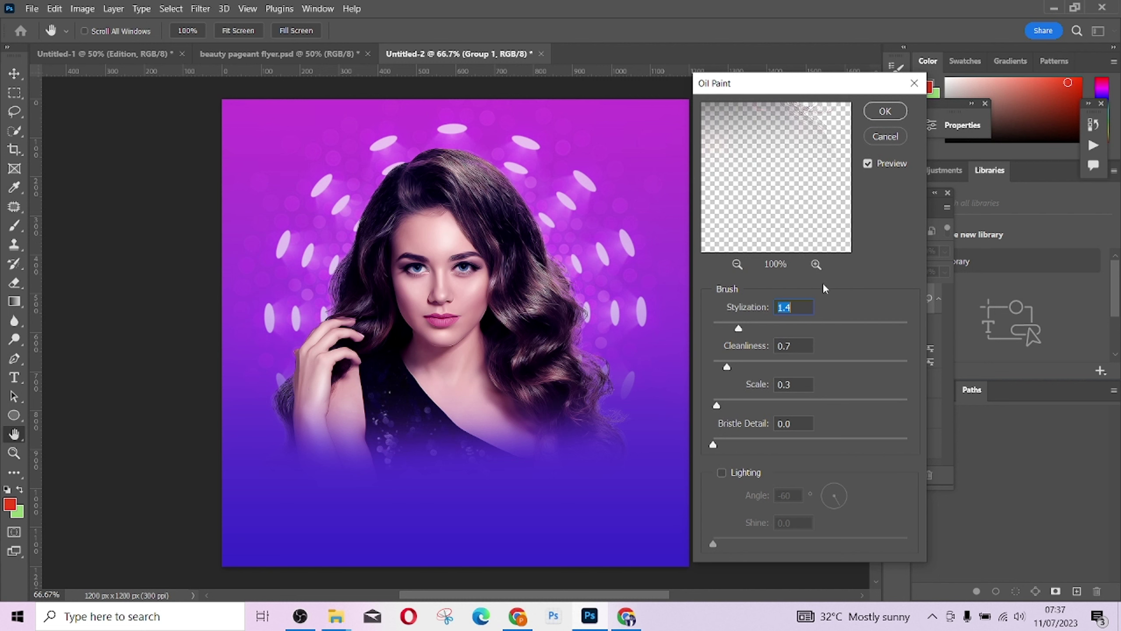
click(870, 166)
drag(739, 332, 745, 322)
click(884, 111)
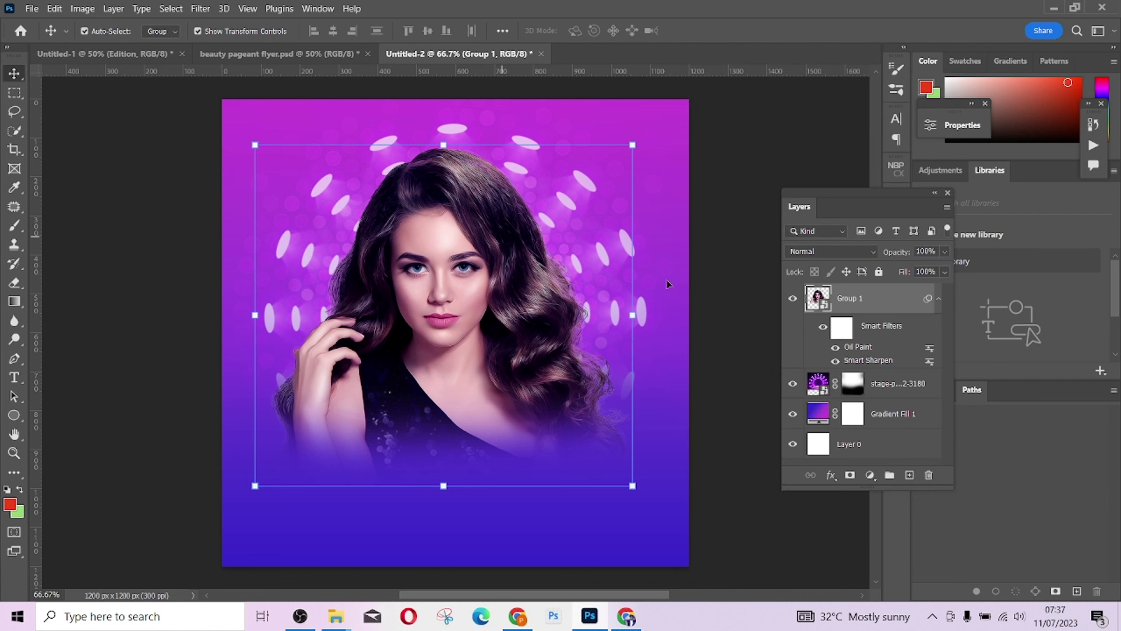
Lower the opacity of the stage lights layer to 66%
click(731, 151)
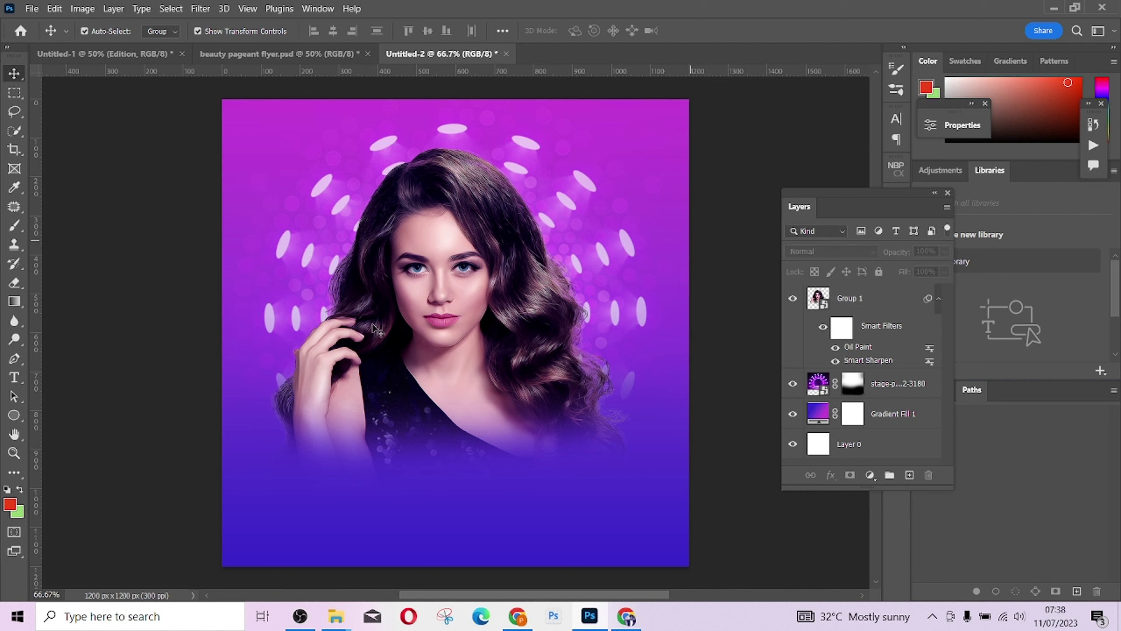
click(401, 292)
click(828, 380)
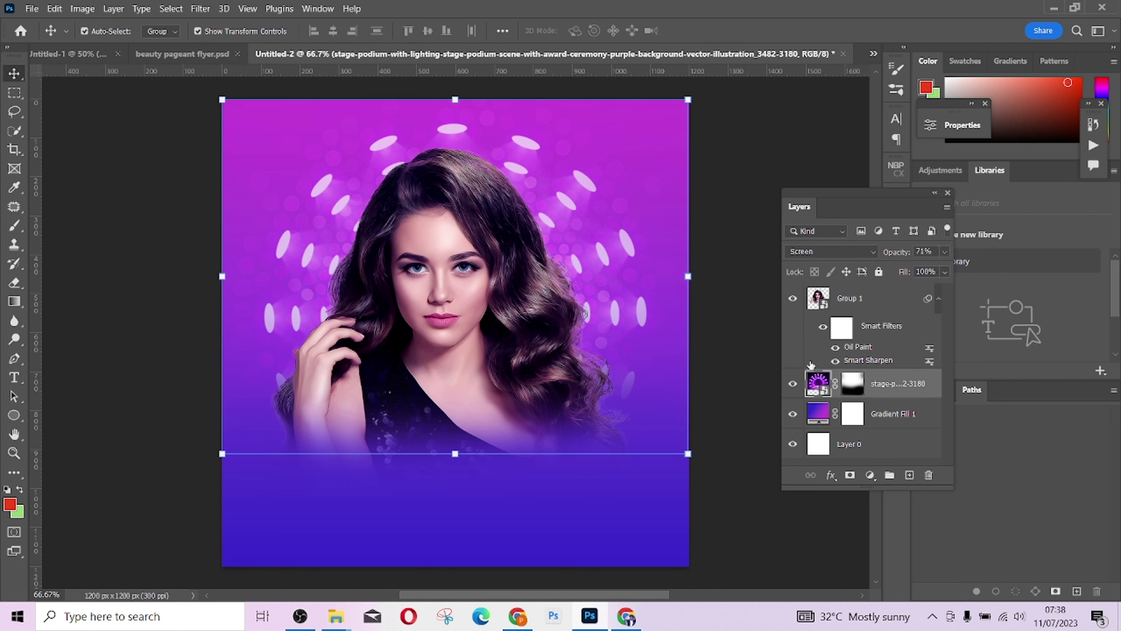
click(945, 251)
drag(926, 269, 922, 270)
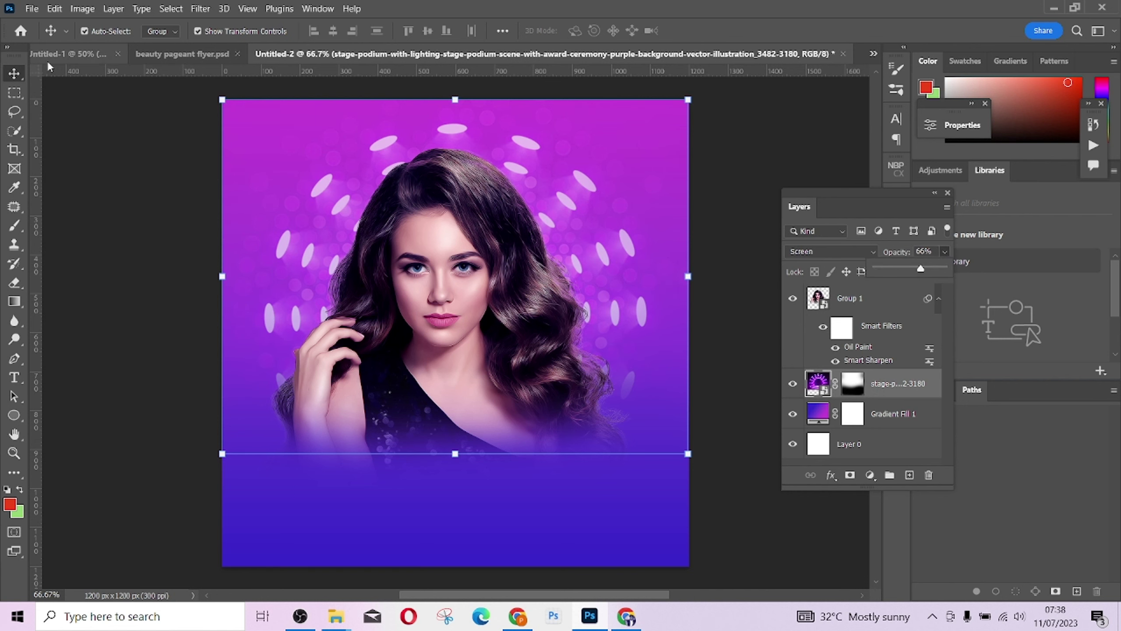
Consult the finished flyer in Untitled-1, and place the torn-paper image PngItem_5300938 from File Explorer above the portrait, across the flyer's lower part
click(68, 54)
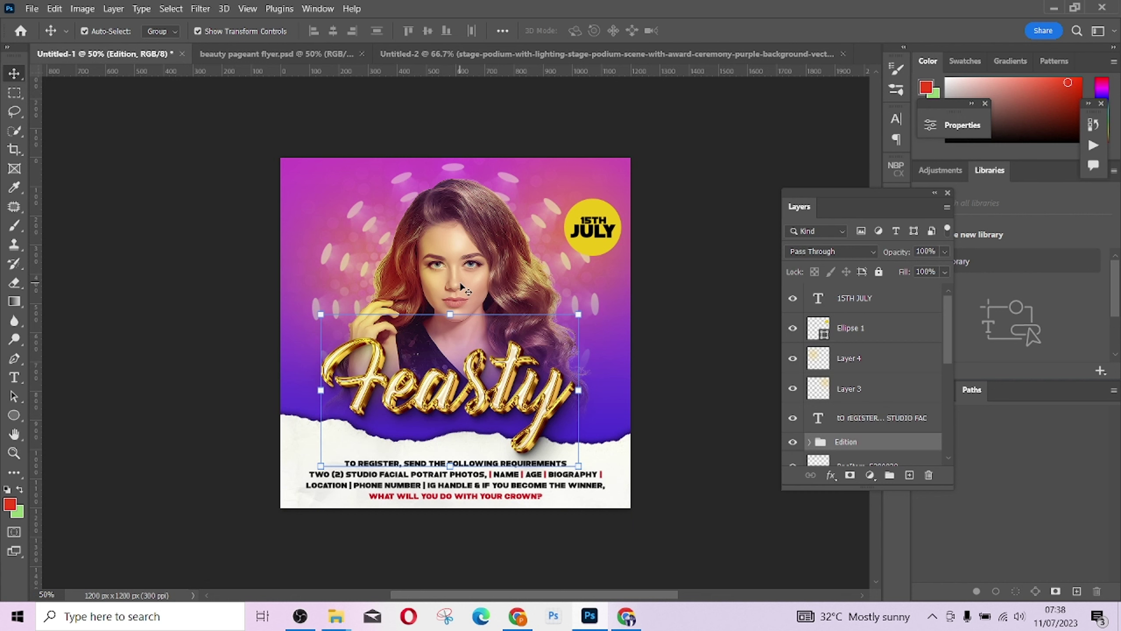
click(666, 52)
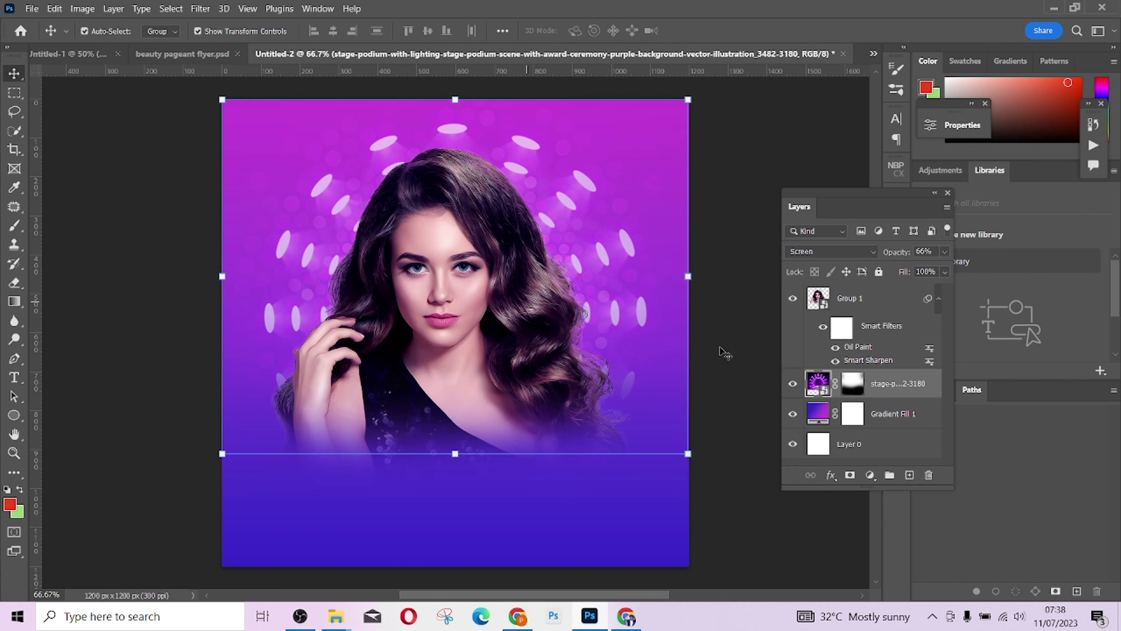
click(471, 270)
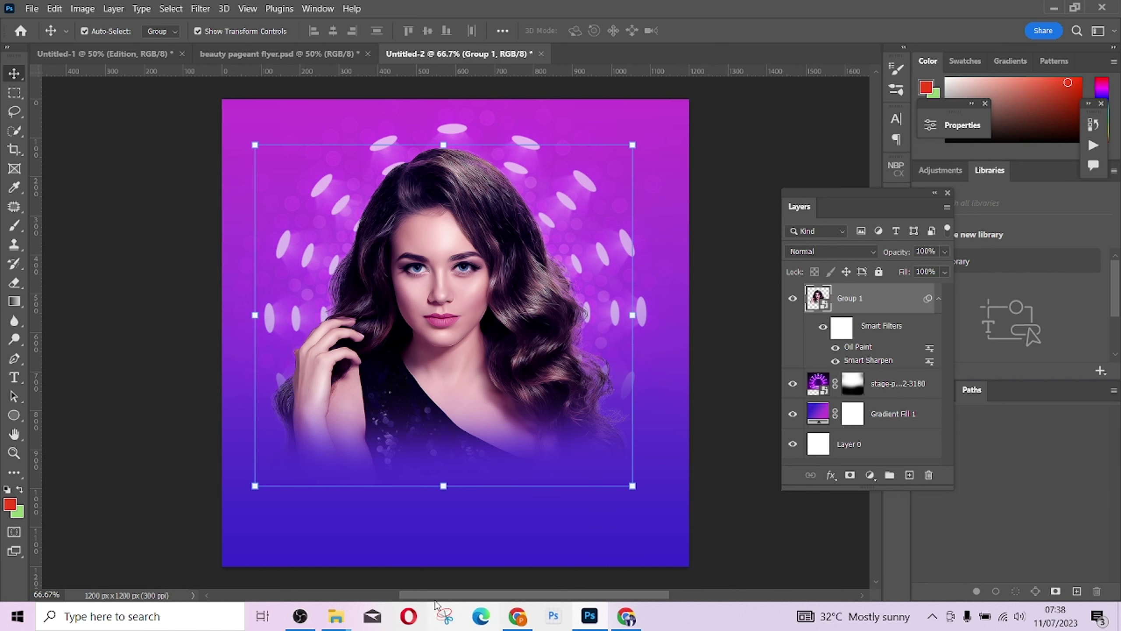
mouse_move(342, 621)
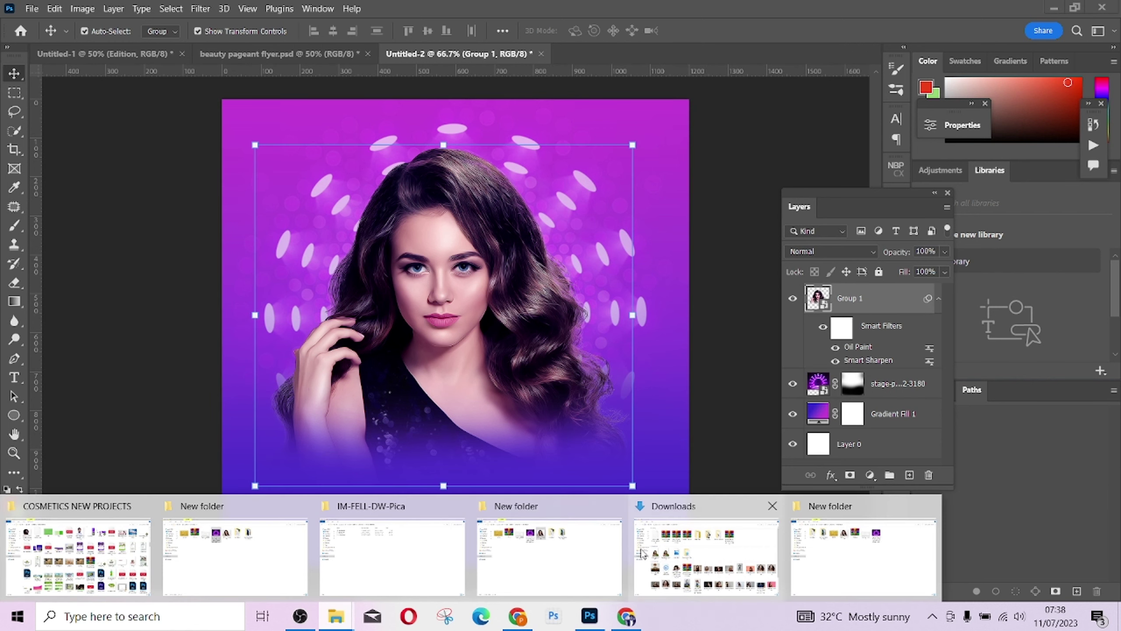
click(537, 557)
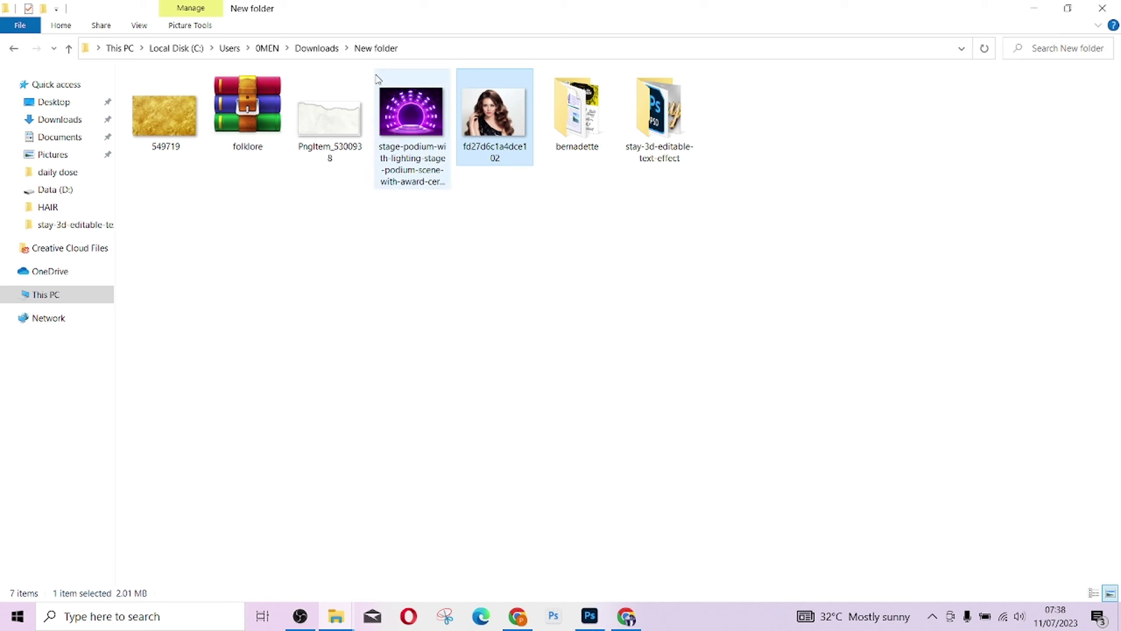
click(325, 93)
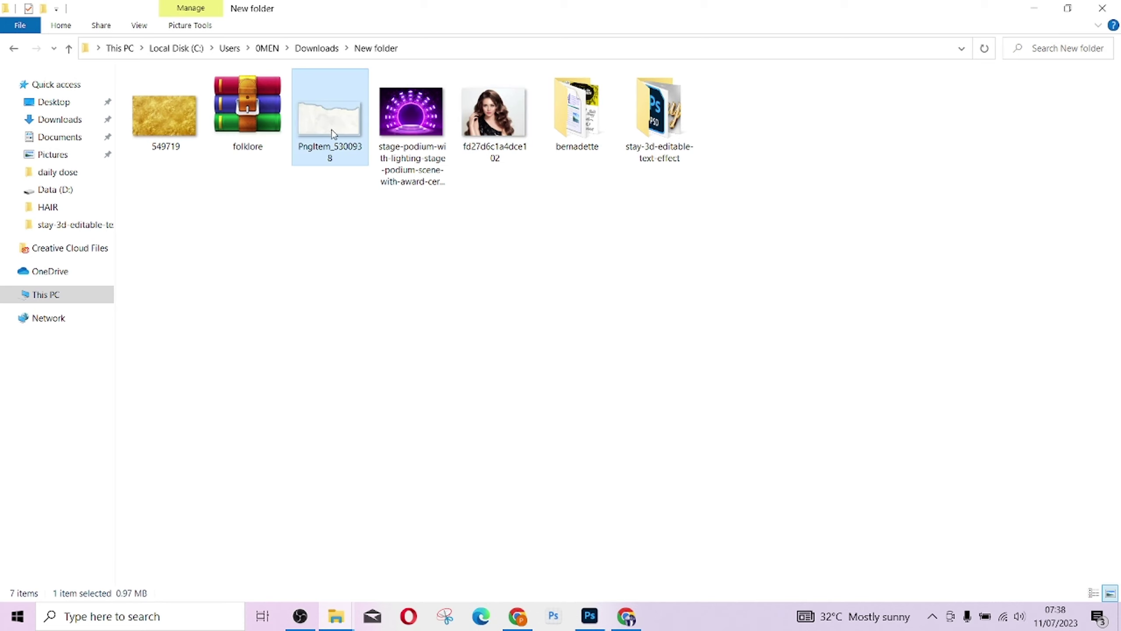
drag(332, 134, 454, 536)
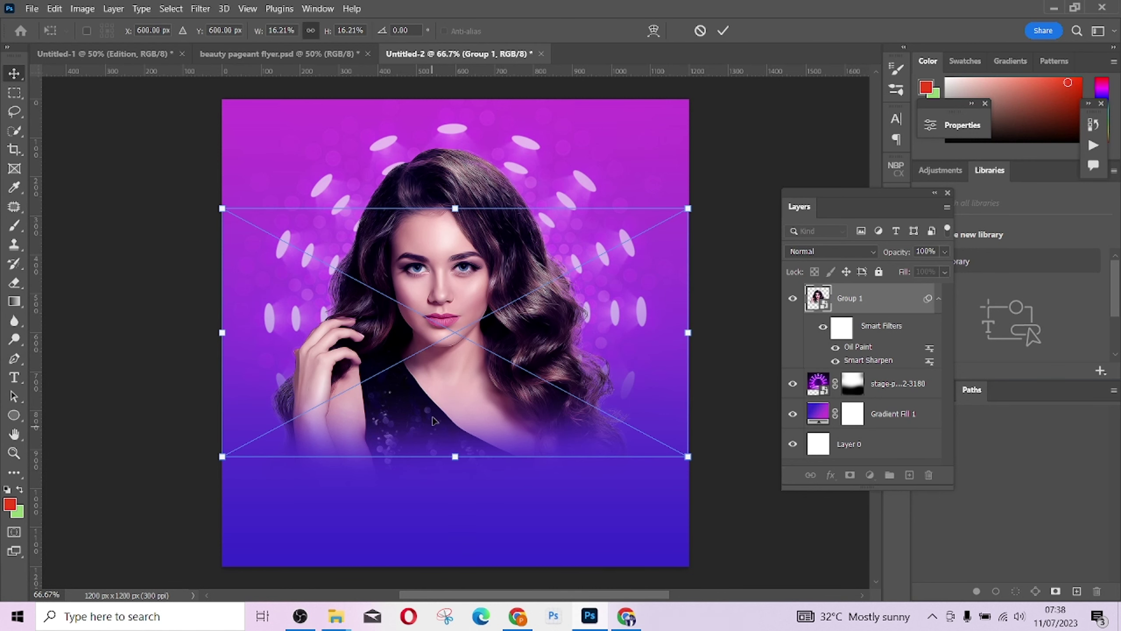
drag(454, 365, 440, 522)
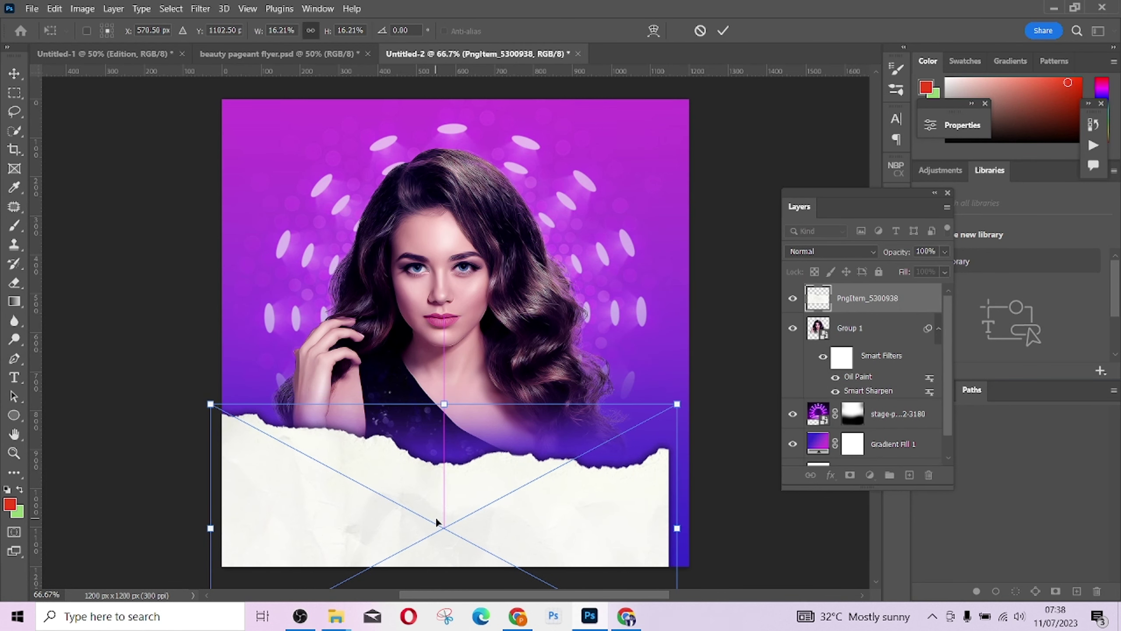
click(723, 32)
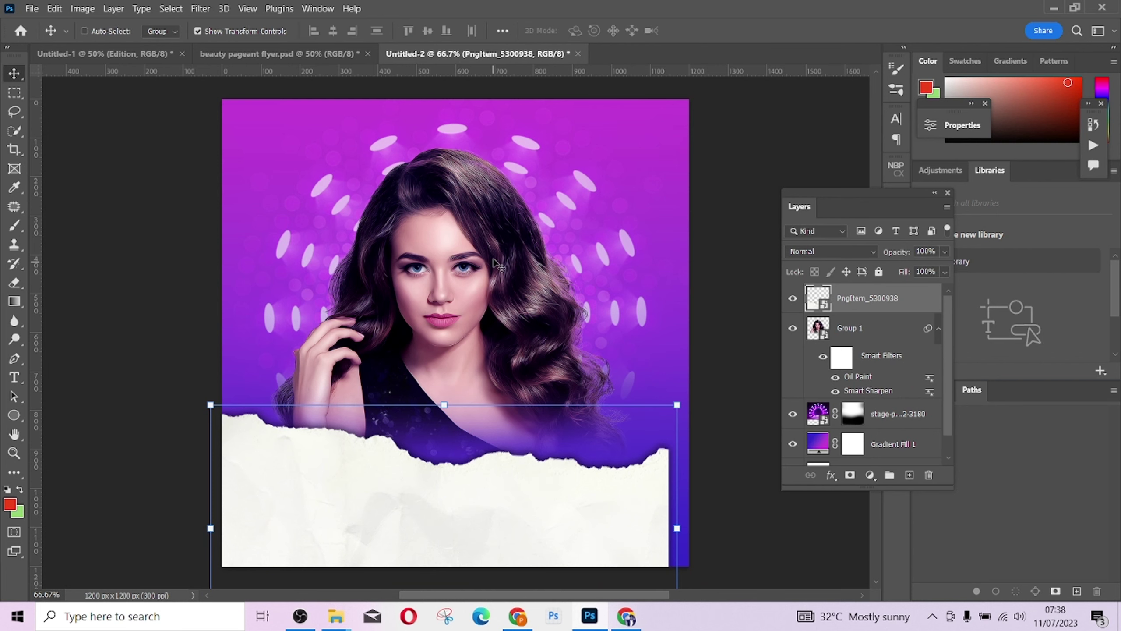
Stretch the torn paper on both sides to about 1734 px wide and move it lower over the flyer's bottom edge
key(ctrl+minus)
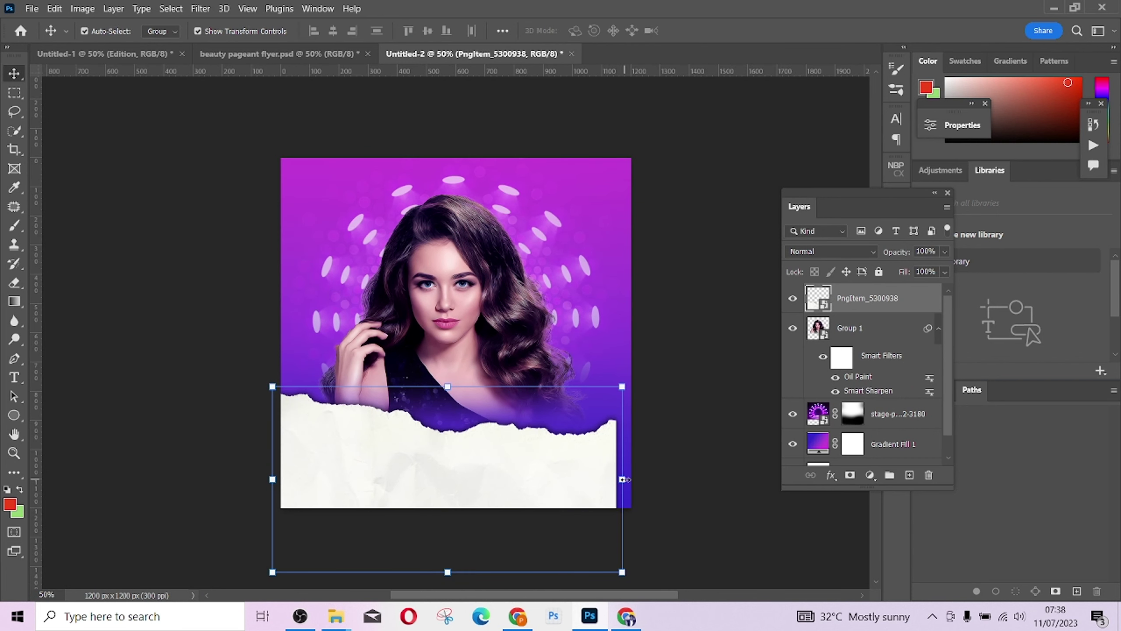
drag(622, 479, 703, 479)
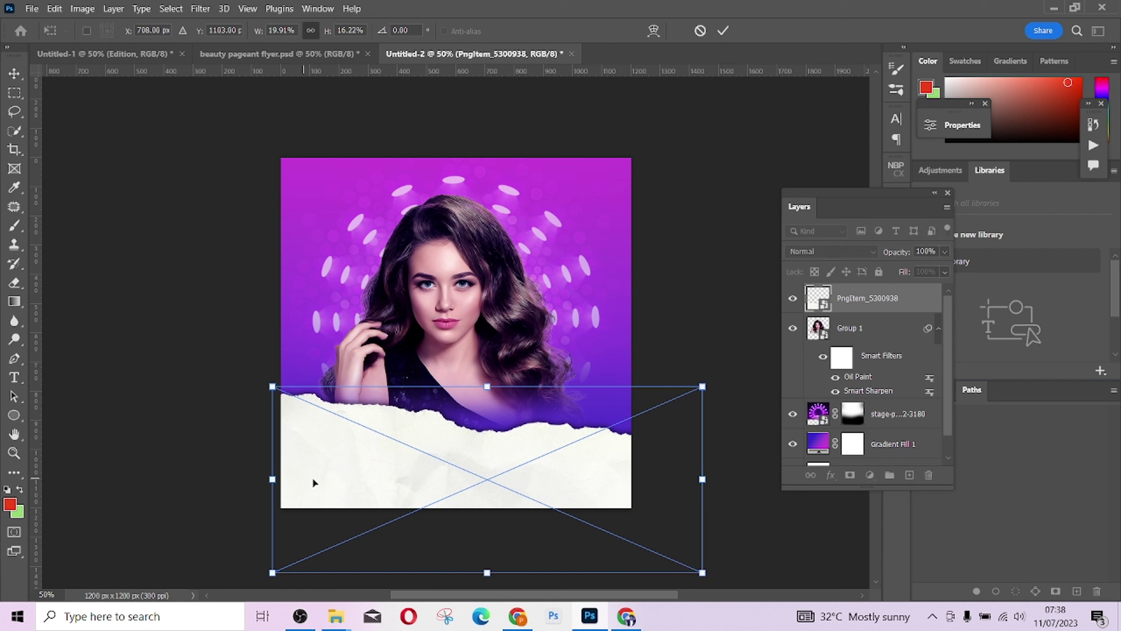
drag(272, 479, 197, 478)
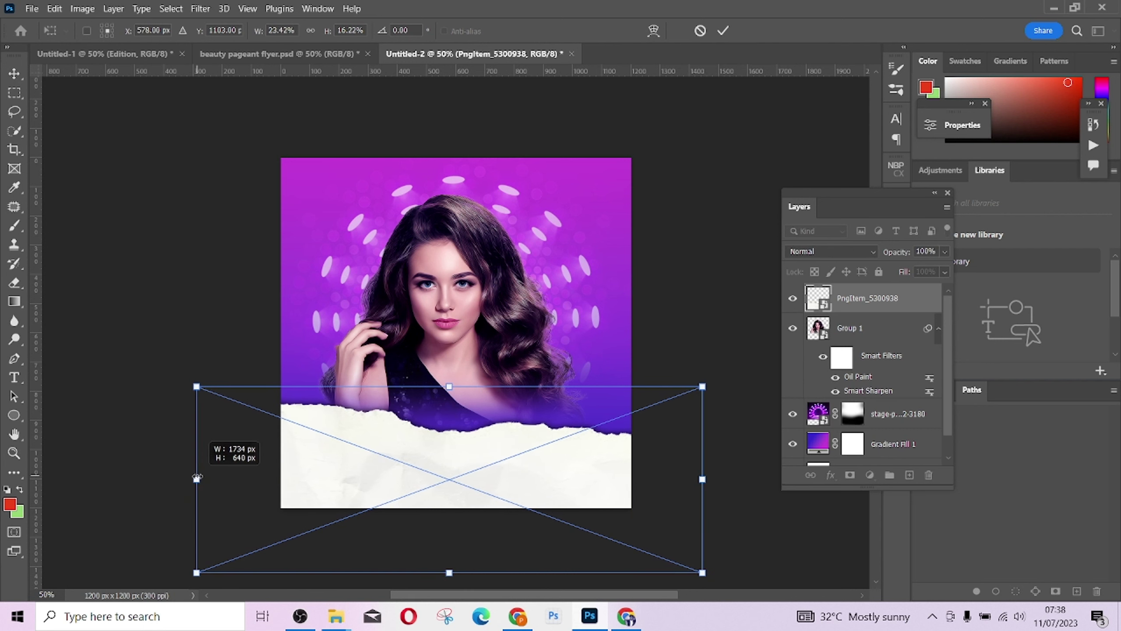
drag(466, 435, 485, 464)
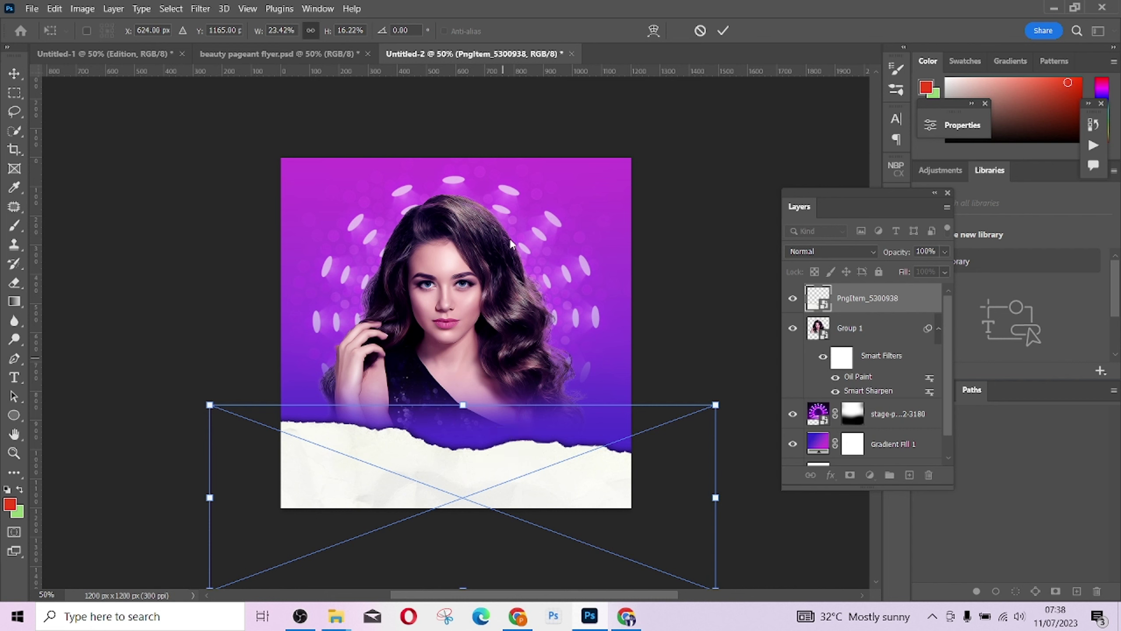
click(723, 33)
Nudge the portrait slightly upward and shift the torn paper sideways to put a different part of its edge across the flyer
drag(462, 262, 462, 255)
drag(446, 483, 481, 476)
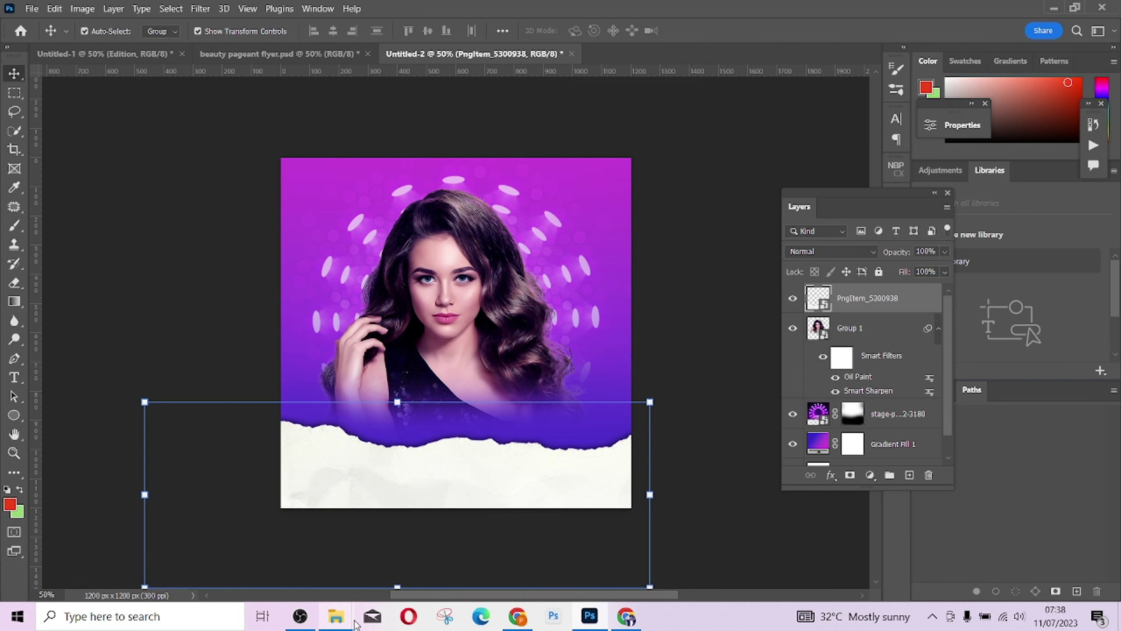
Try to open the Stay 3D editable text effect PSD from the stay-3d-editable-text-effect folder in File Explorer
mouse_move(354, 622)
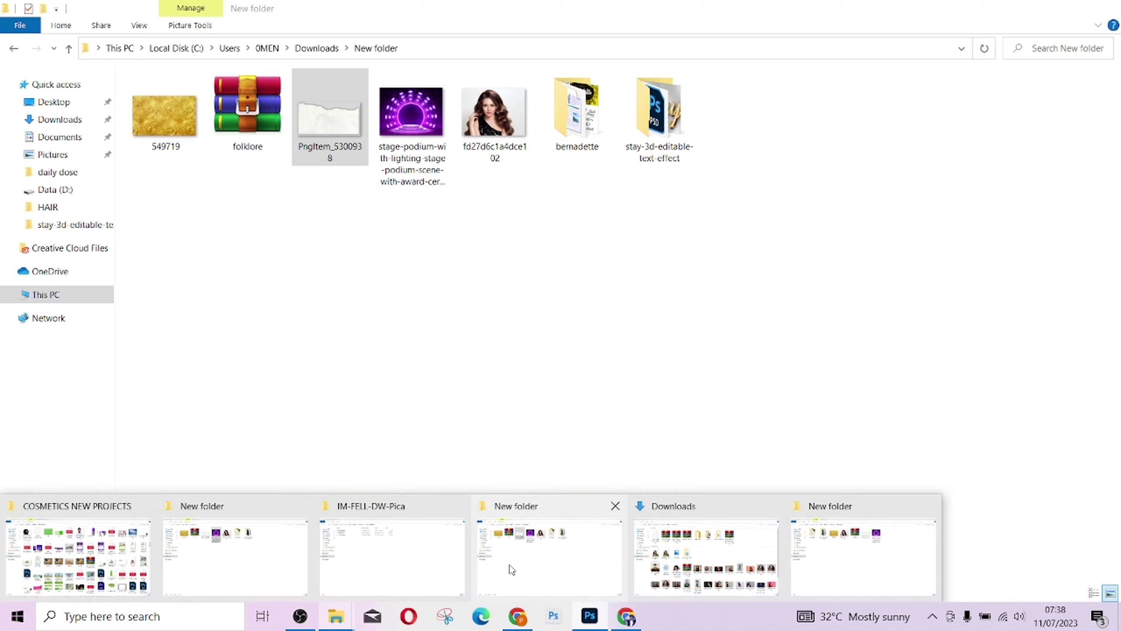
click(512, 570)
double_click(647, 144)
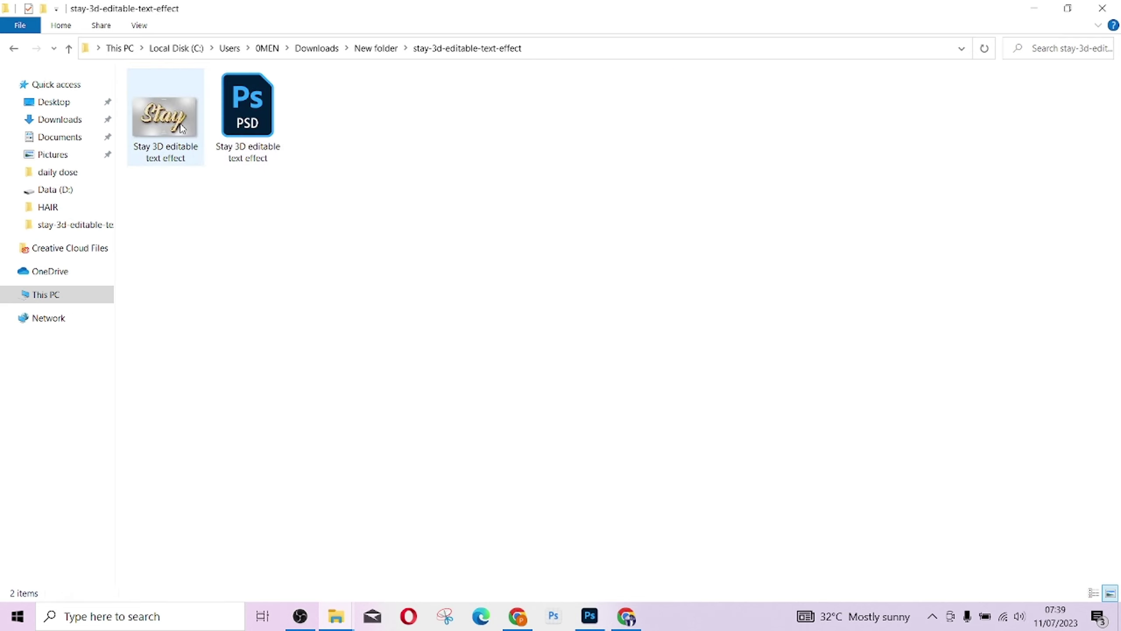
click(253, 121)
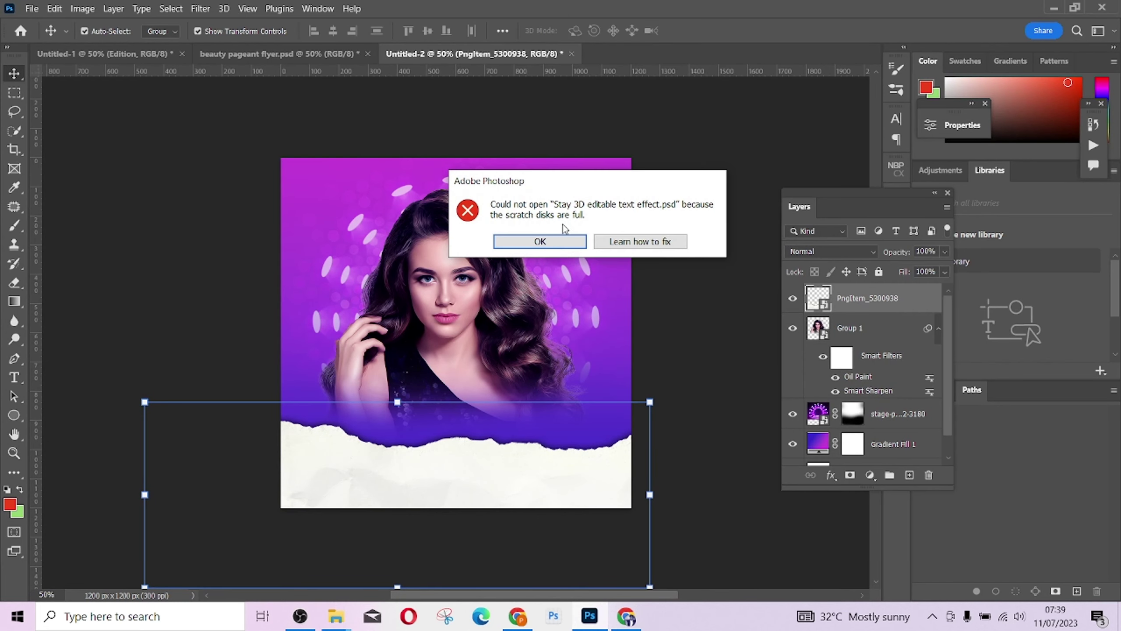
click(555, 244)
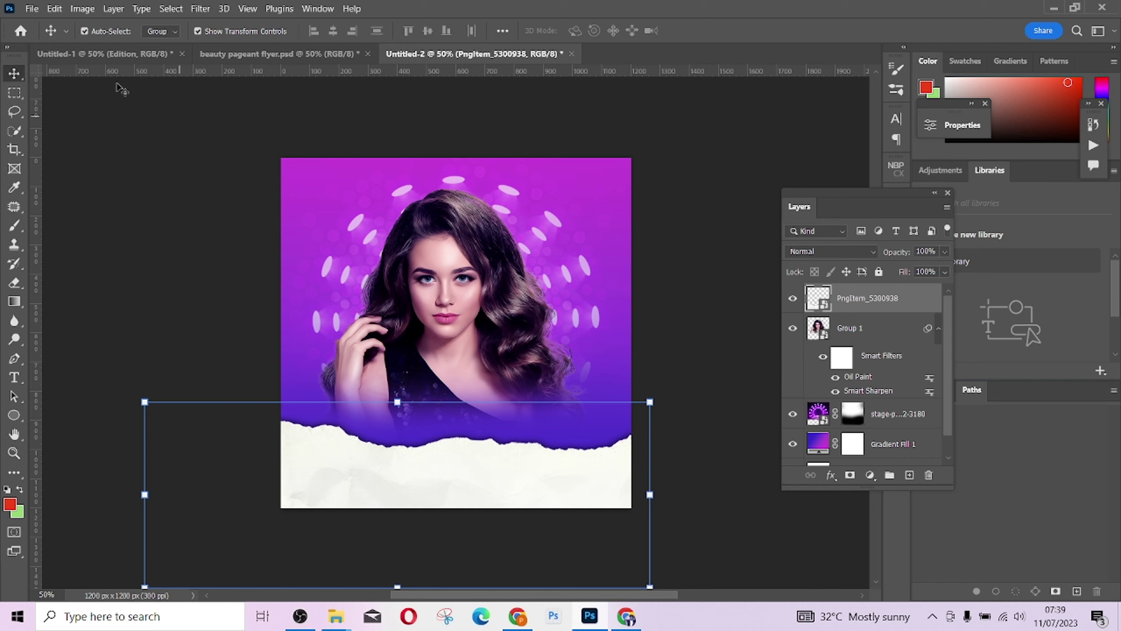
Purge the cached editing data to free scratch disk space, accepting that this cannot be undone
click(55, 9)
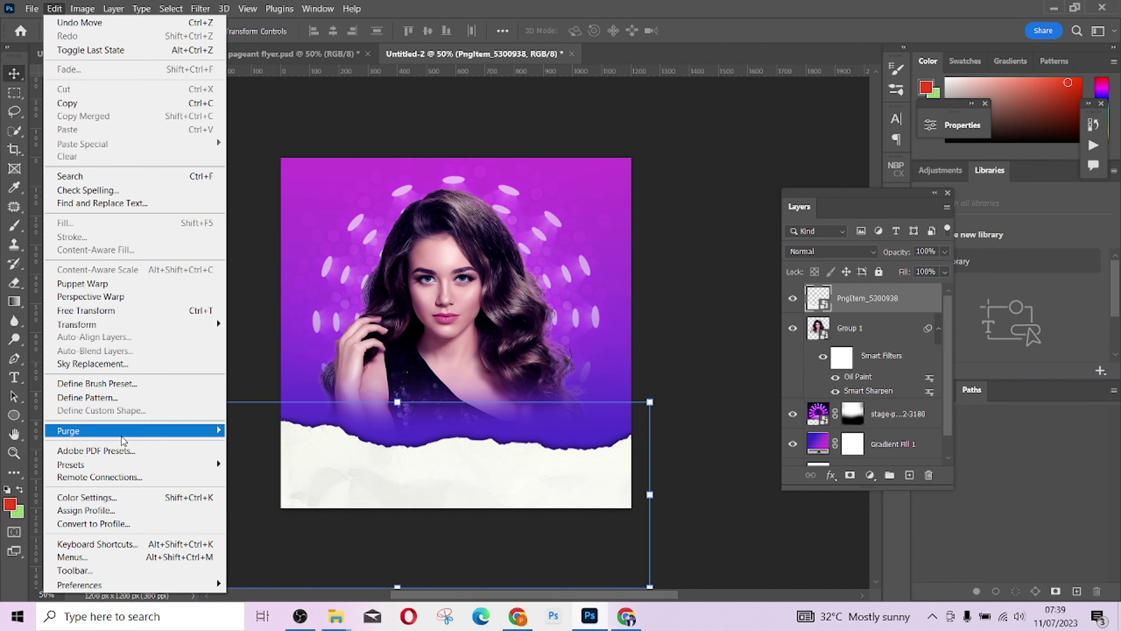
mouse_move(125, 430)
click(258, 462)
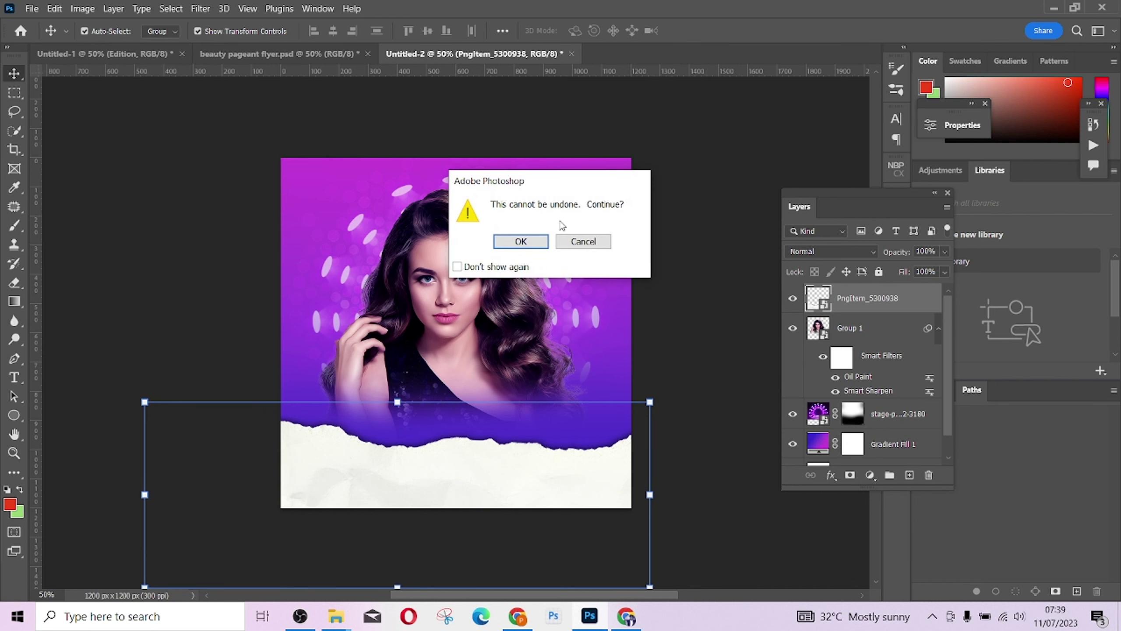
click(525, 245)
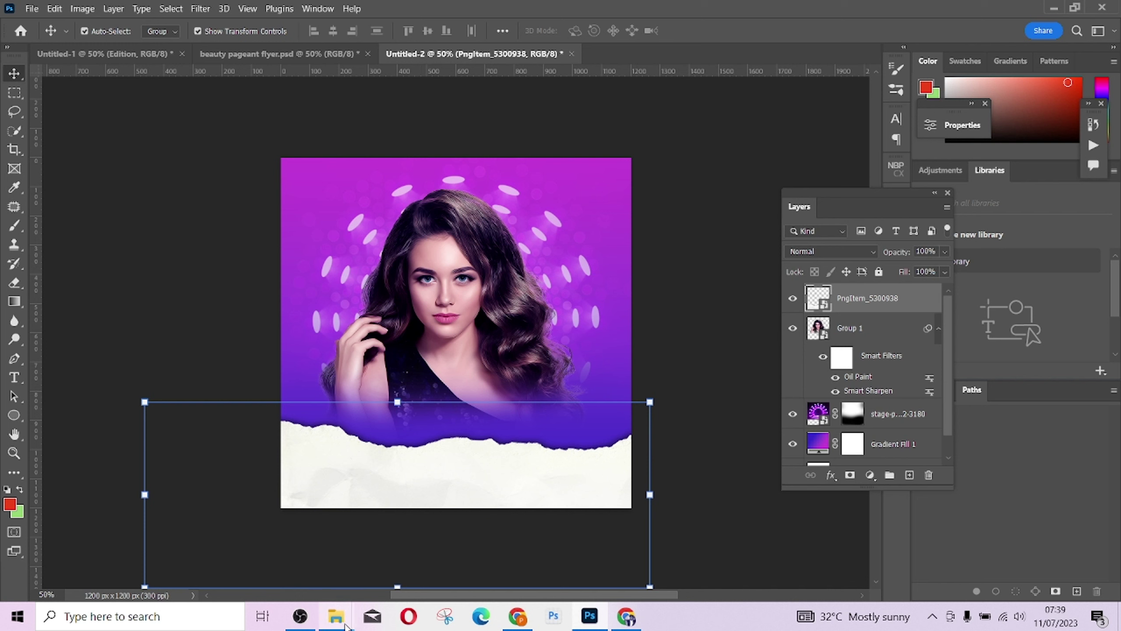
Open the Stay 3D editable text effect PSD from File Explorer and hide its Text and Background groups
mouse_move(347, 620)
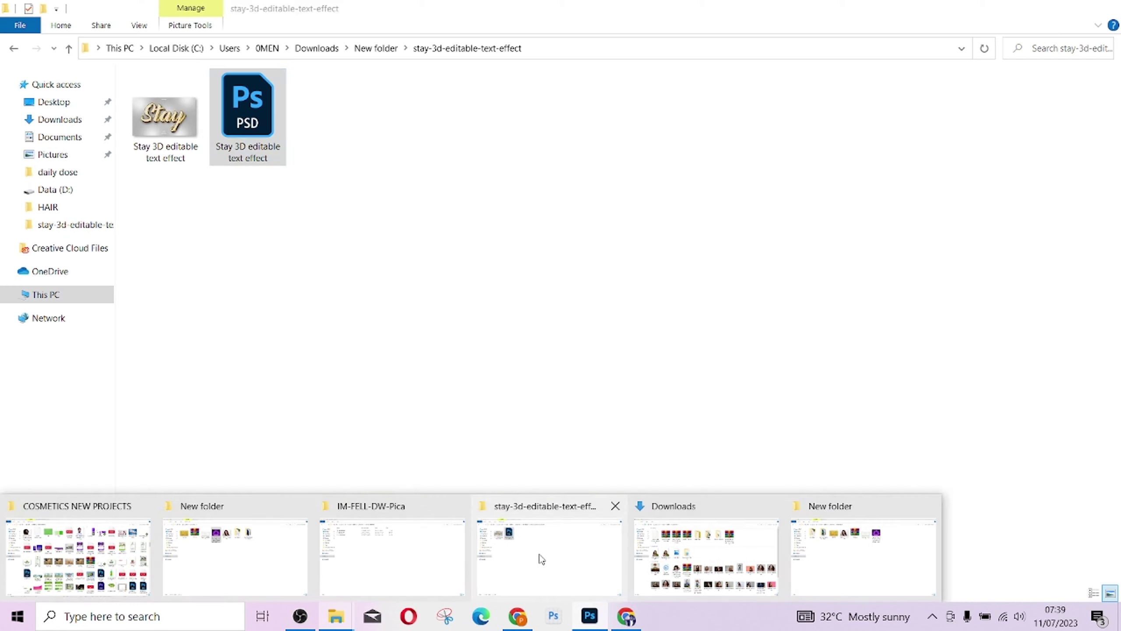
click(539, 558)
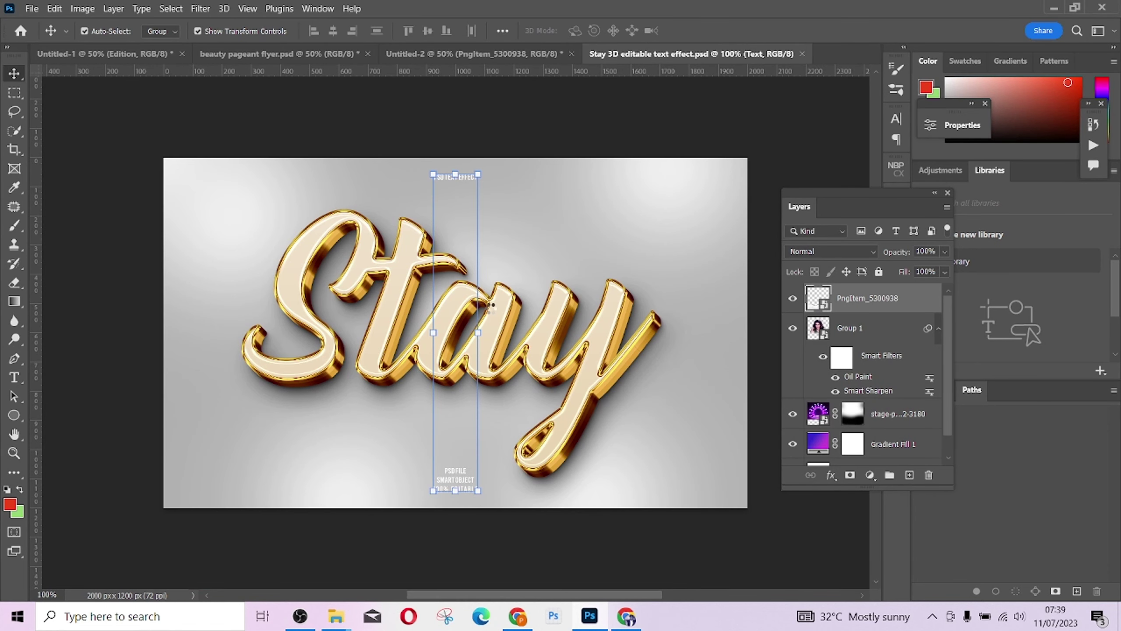
click(792, 293)
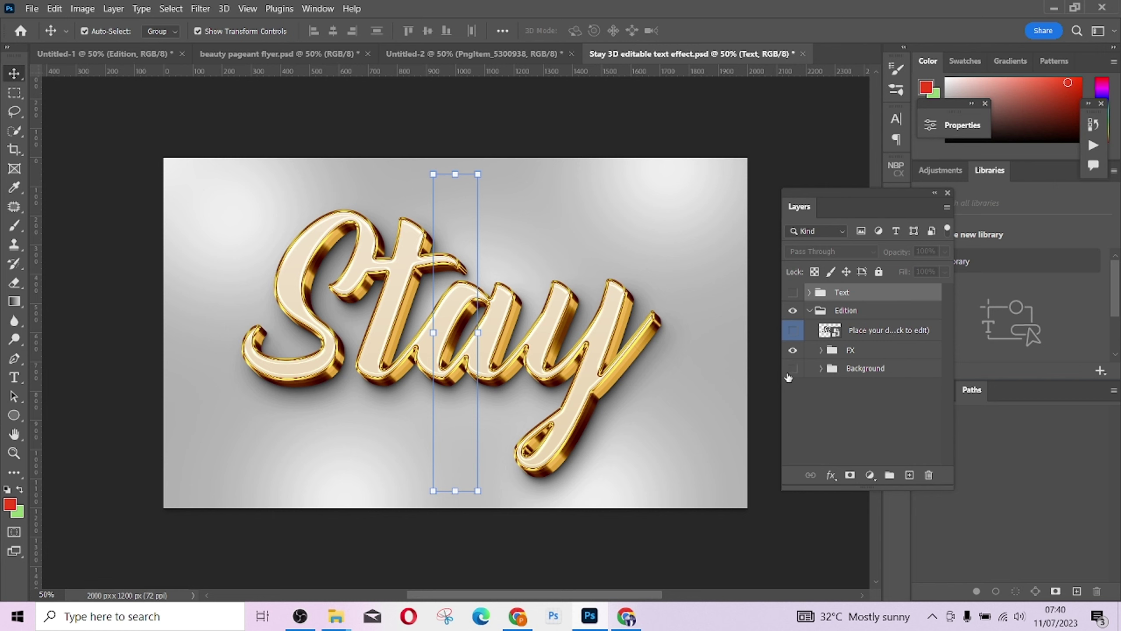
Open the text effect's placeholder smart object for editing and check the gold lettering on the finished flyer in Untitled-1
double_click(830, 330)
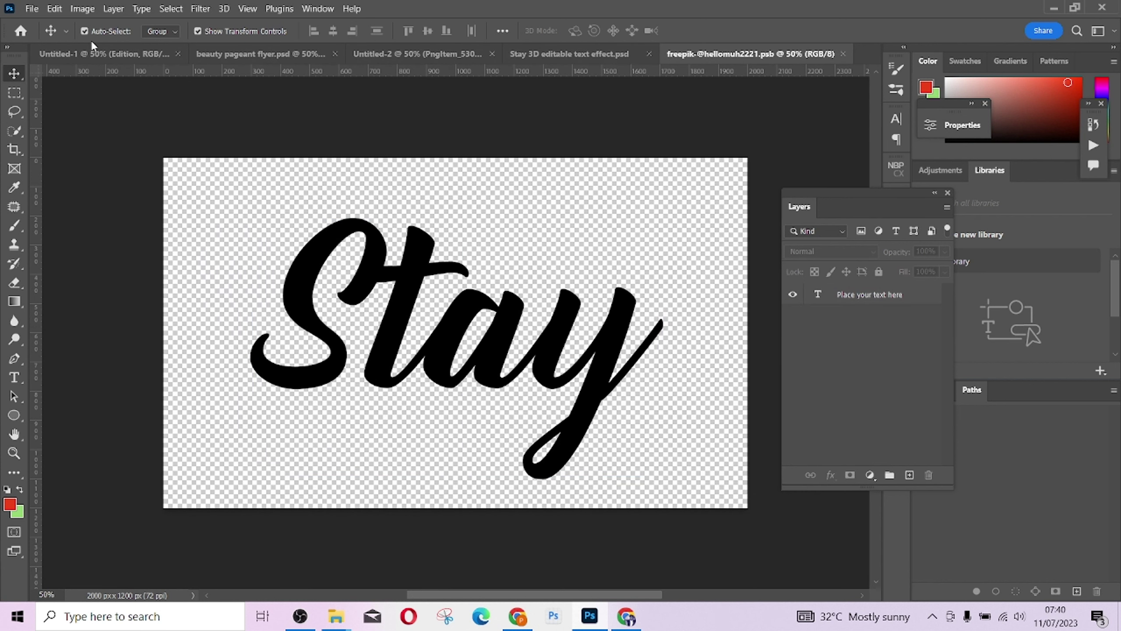
click(86, 54)
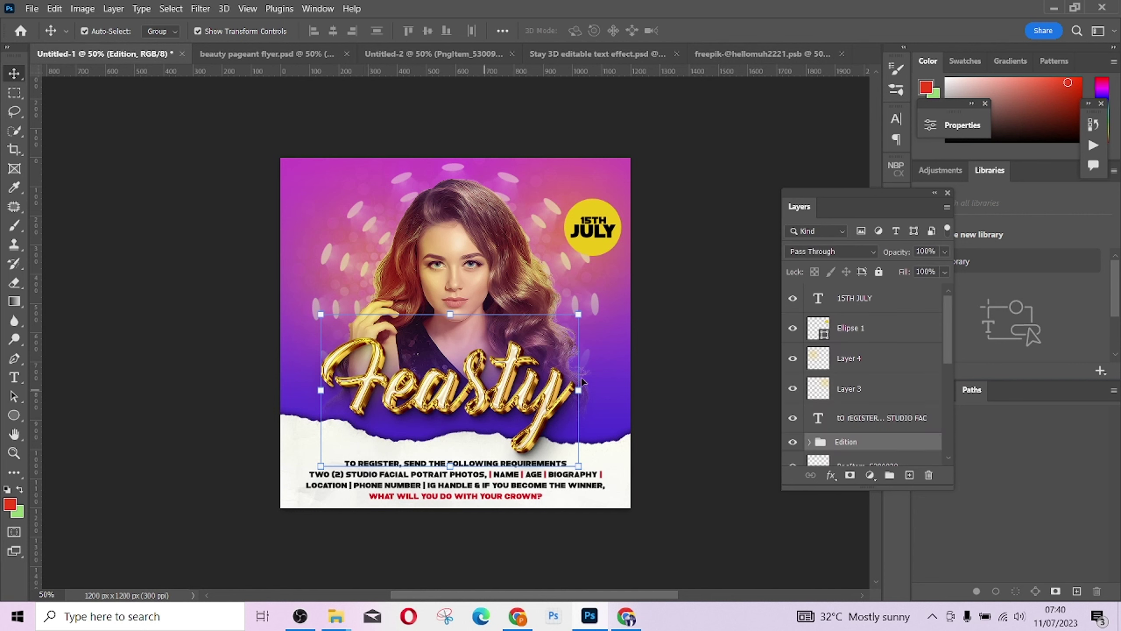
click(787, 52)
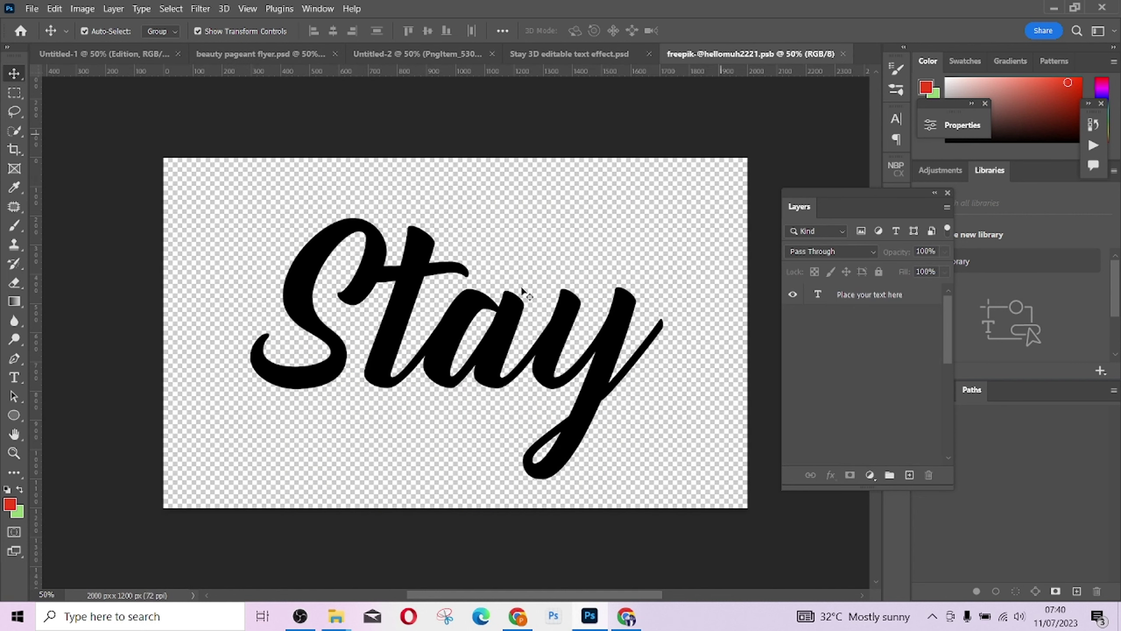
Replace the word Stay in the smart object with Majesty
click(14, 376)
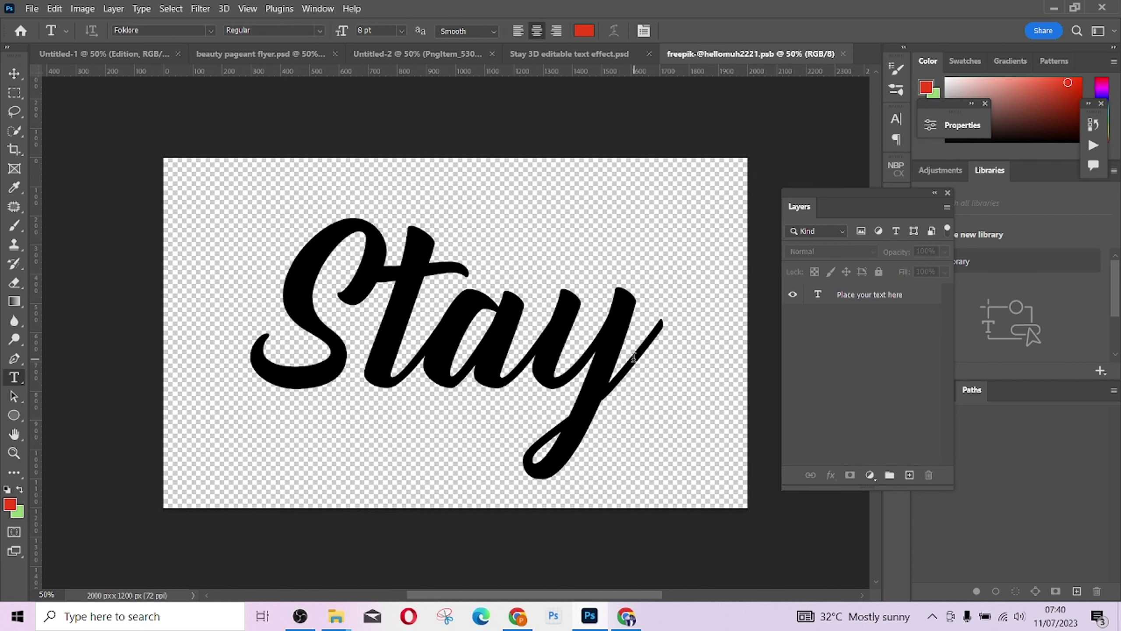
click(520, 372)
key(BackSpace)
key(BackSpace)
key(BackSpace)
key(BackSpace)
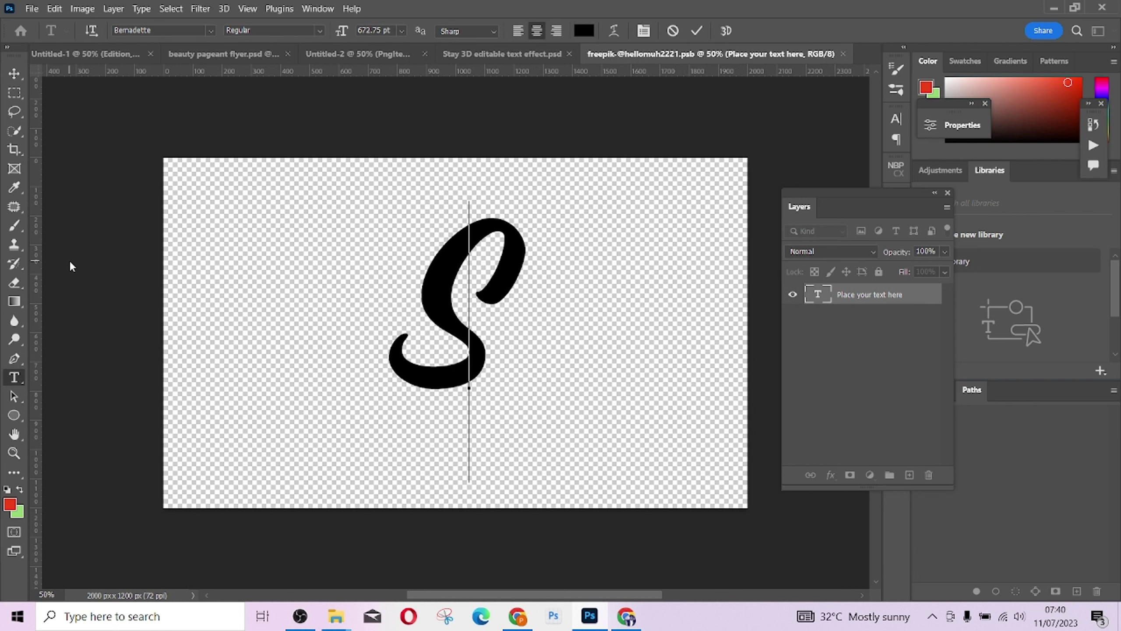
text(M)
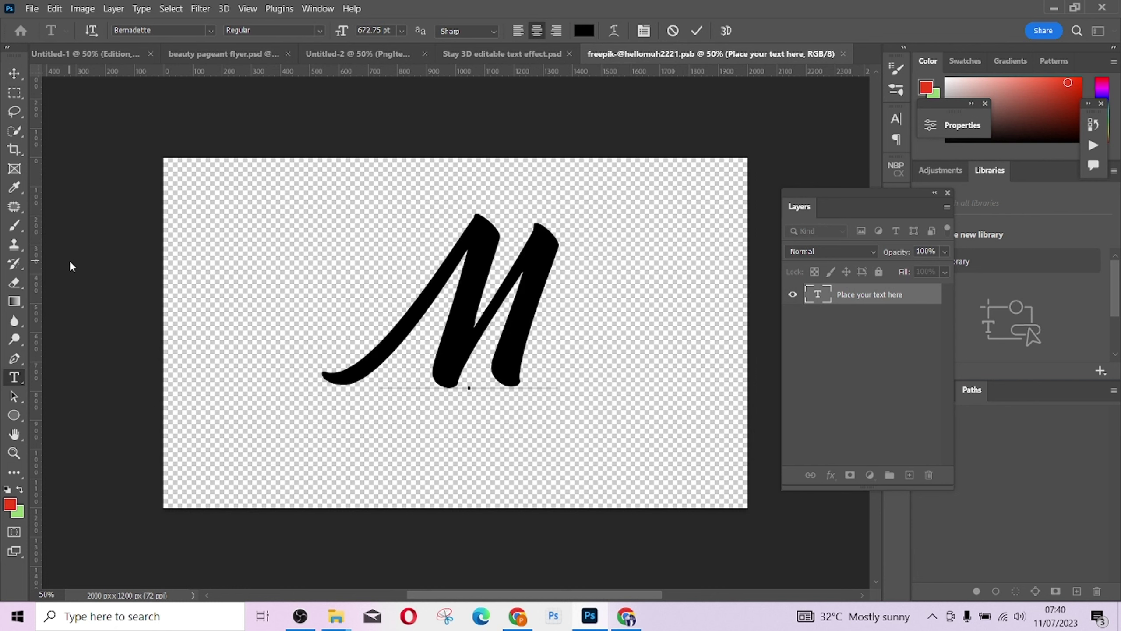
text(ajesty)
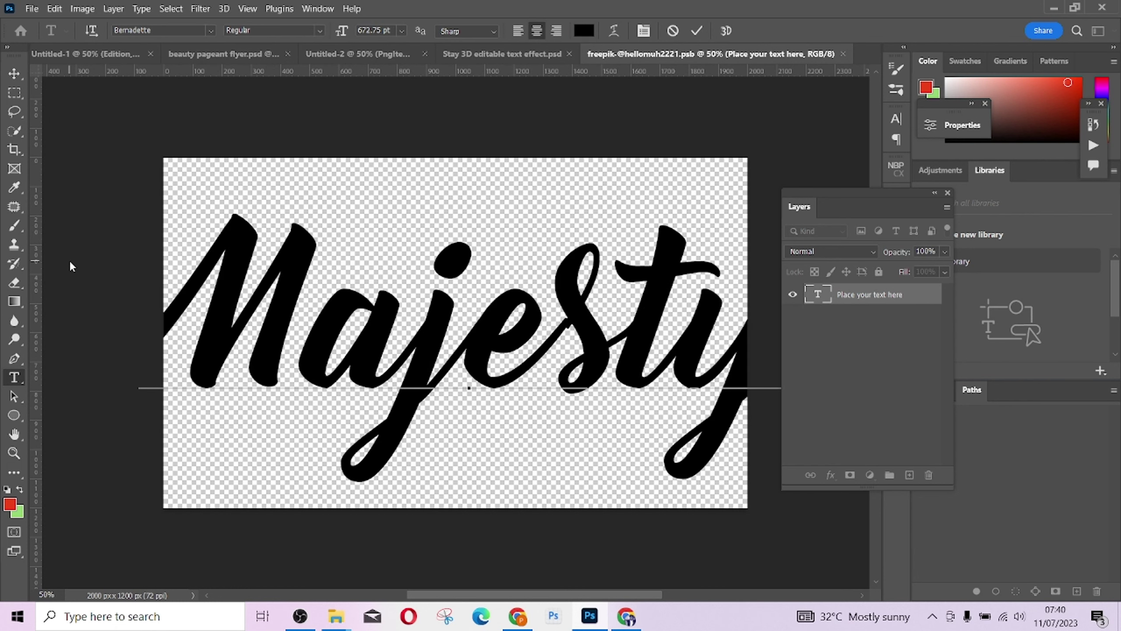
click(698, 31)
key(v)
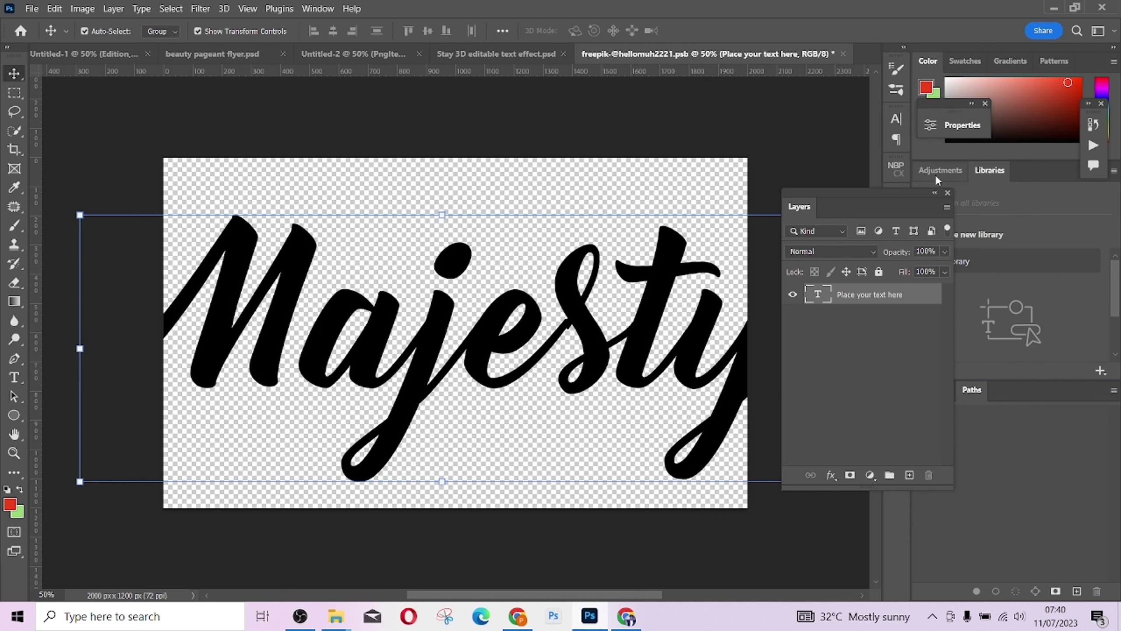
Set the Majesty text to 510 pt, move it slightly up within the canvas and save the smart object
click(896, 119)
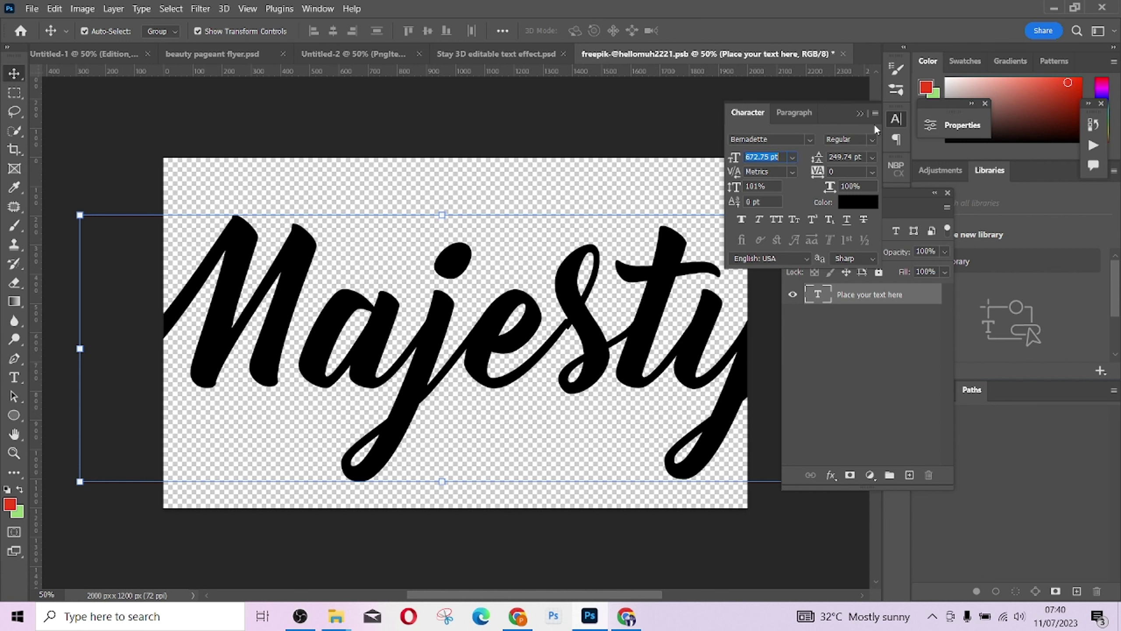
mouse_move(732, 157)
mouse_down()
mouse_move(694, 158)
mouse_move(726, 172)
mouse_up()
drag(435, 342, 437, 329)
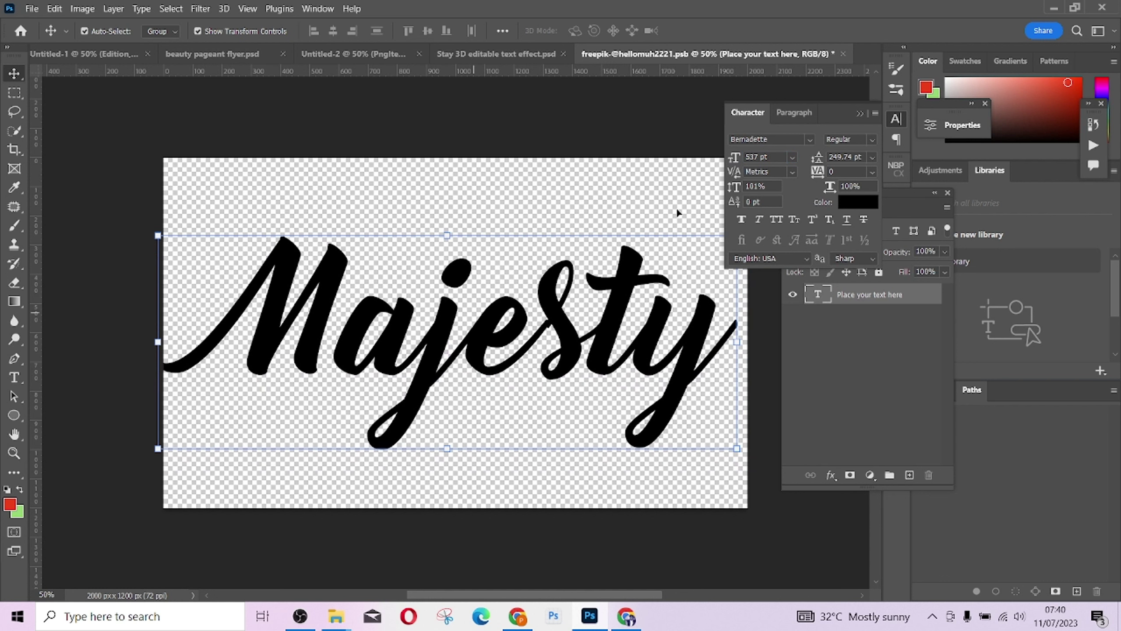
drag(745, 165, 717, 177)
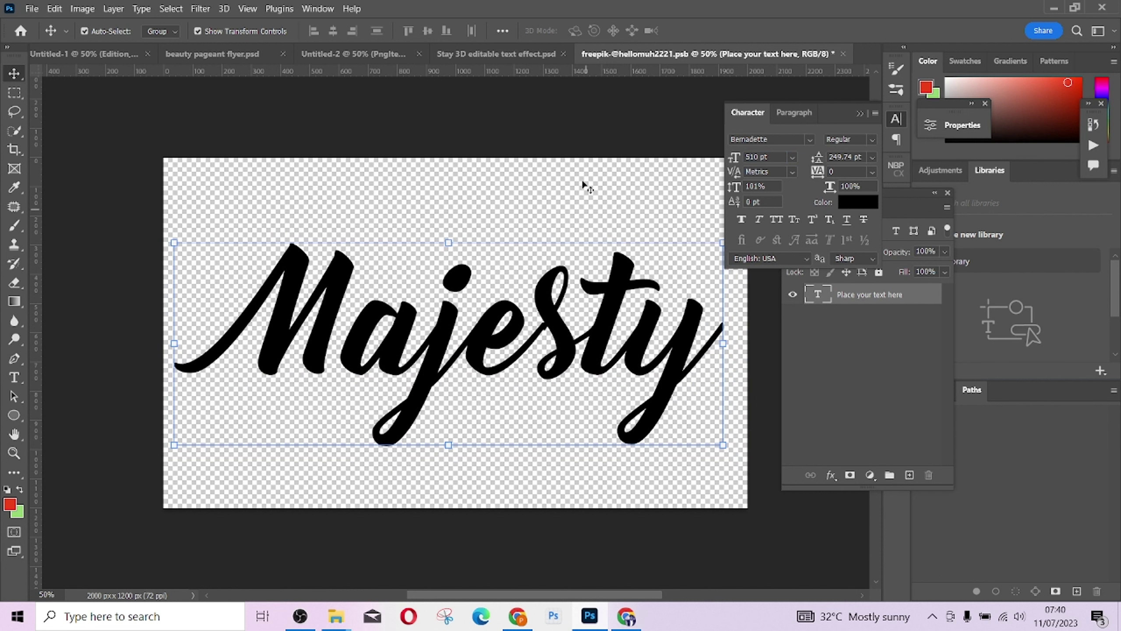
click(581, 142)
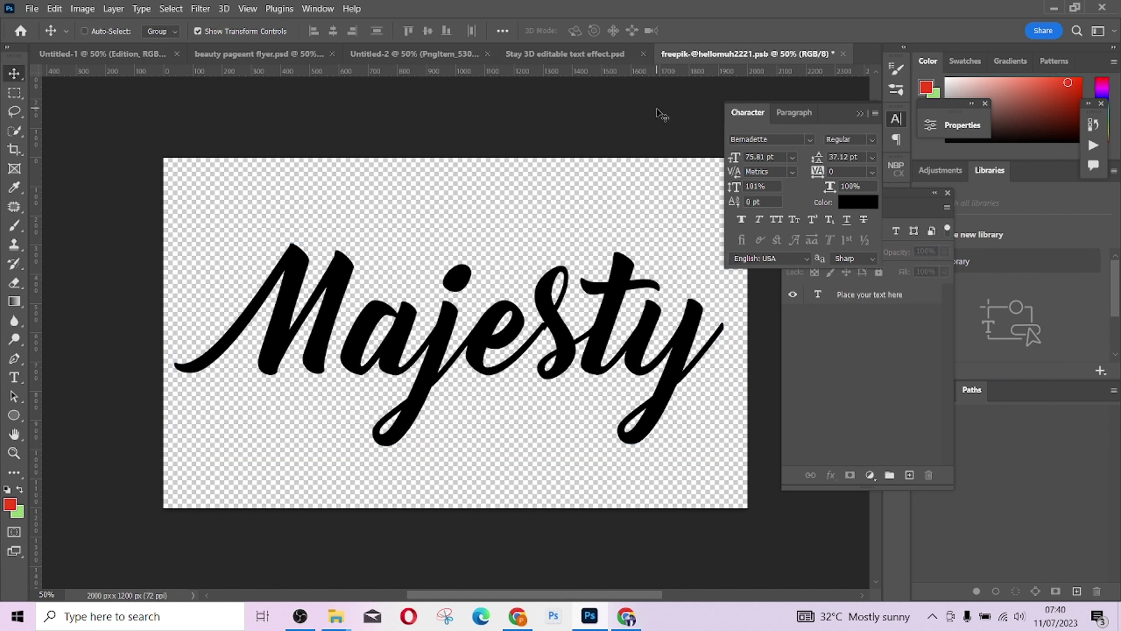
key(ctrl+s)
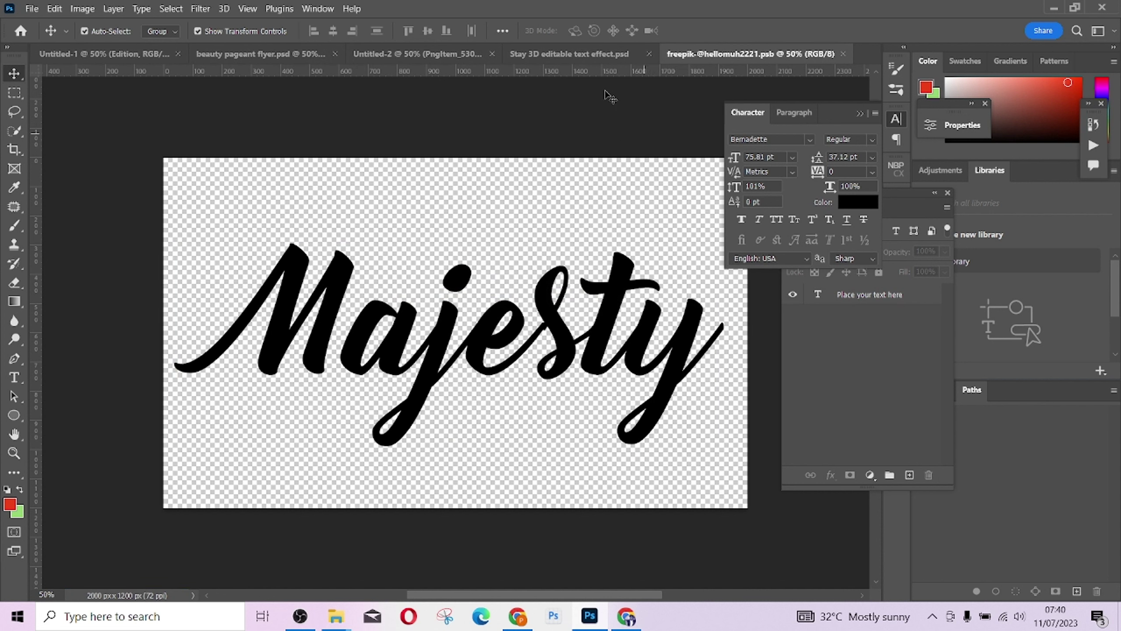
Copy the Edition group with the gold Majesty lettering from the text effect document onto the Untitled-2 flyer
click(563, 53)
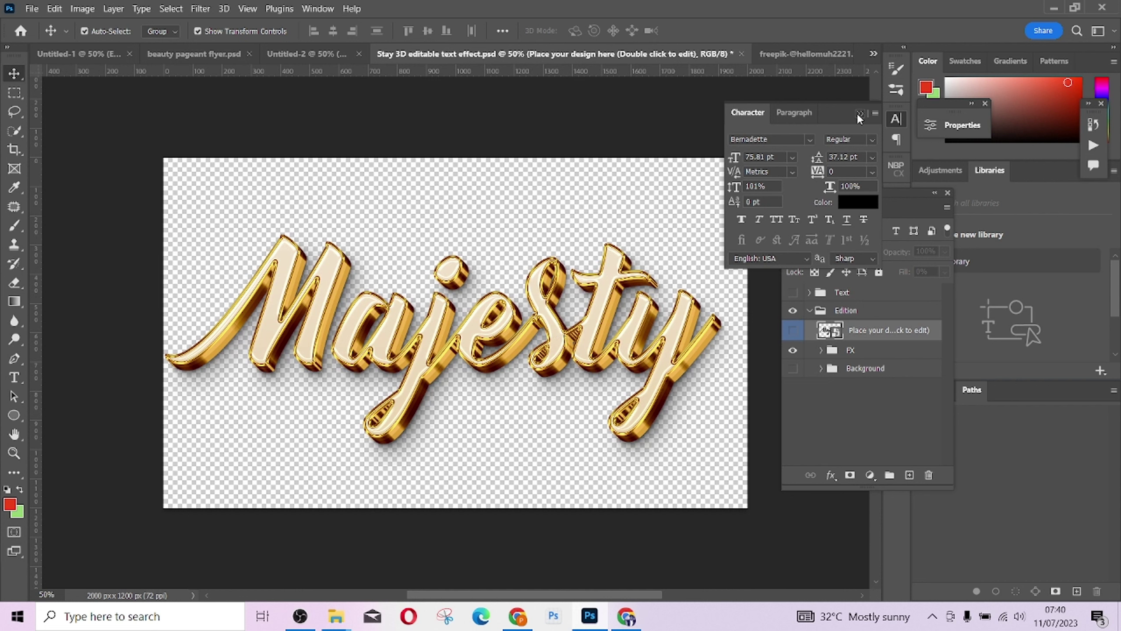
click(860, 114)
click(878, 313)
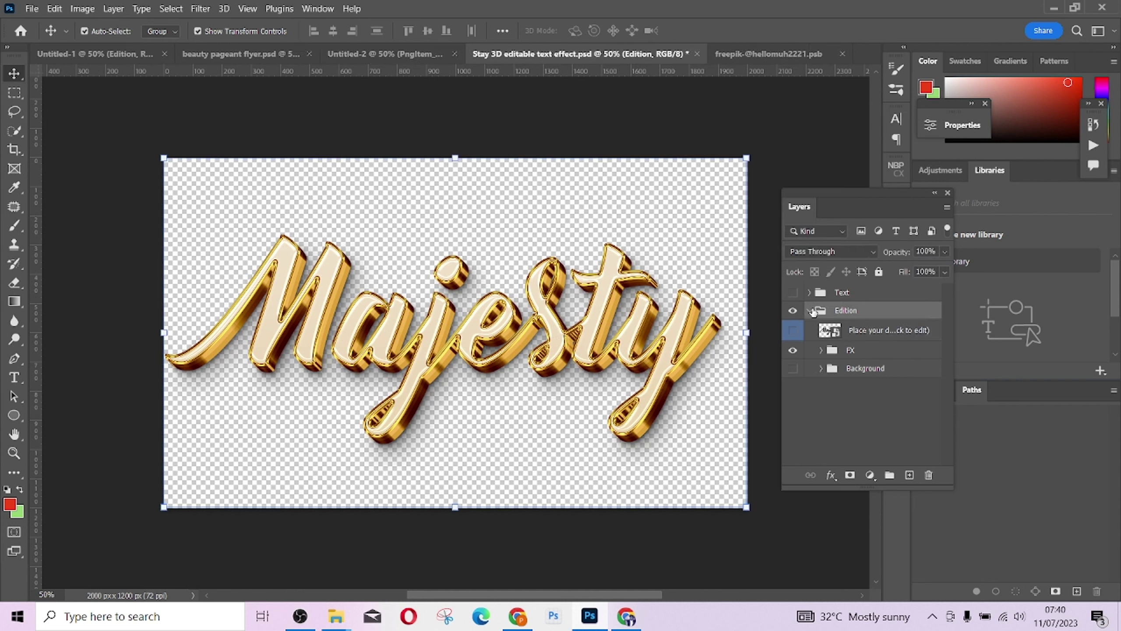
click(810, 311)
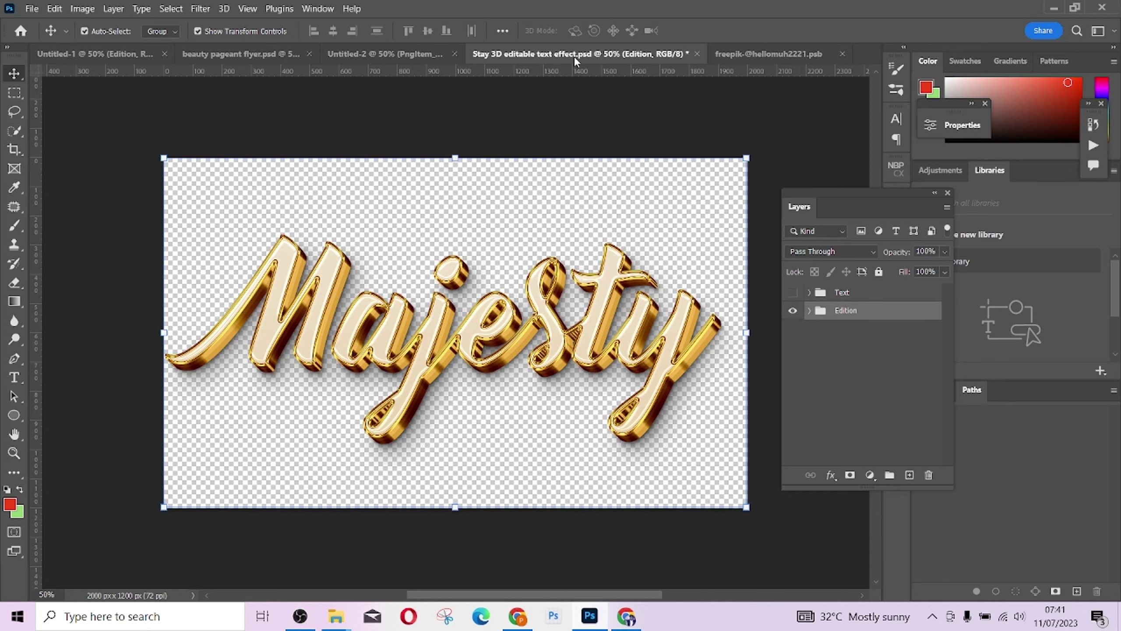
drag(574, 57, 652, 411)
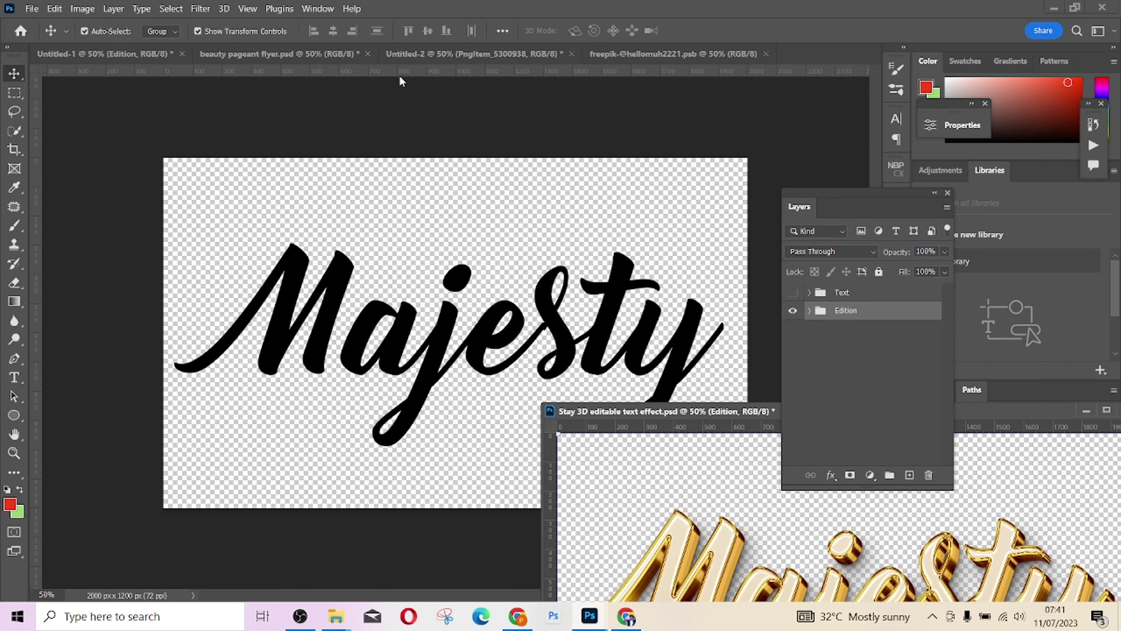
click(430, 52)
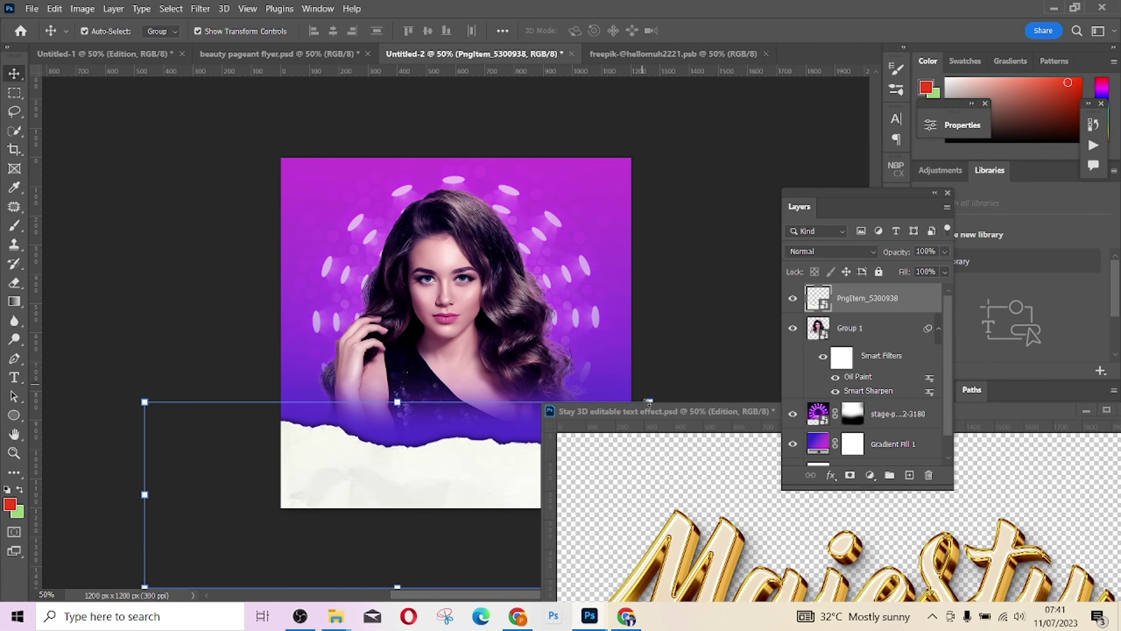
click(649, 412)
drag(854, 315, 487, 388)
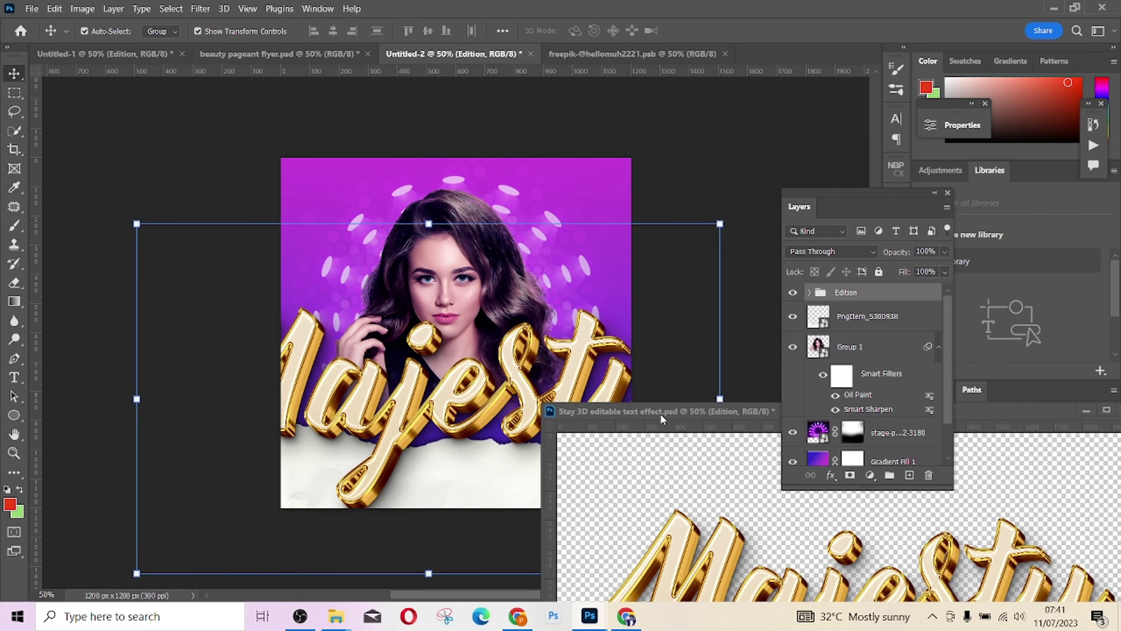
drag(660, 414, 409, 58)
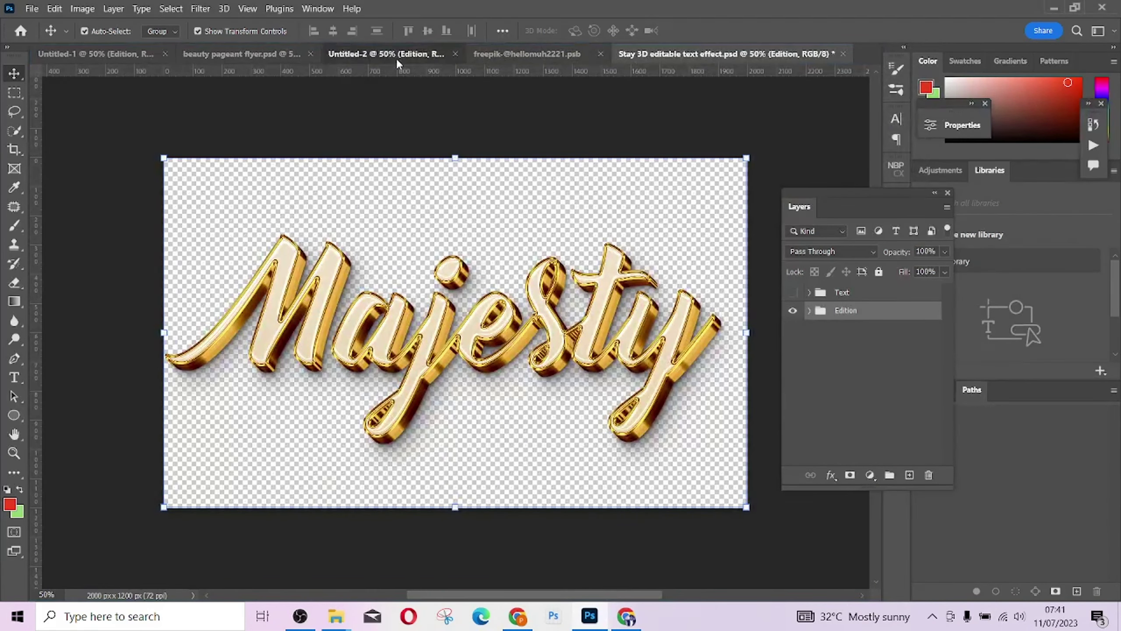
click(396, 57)
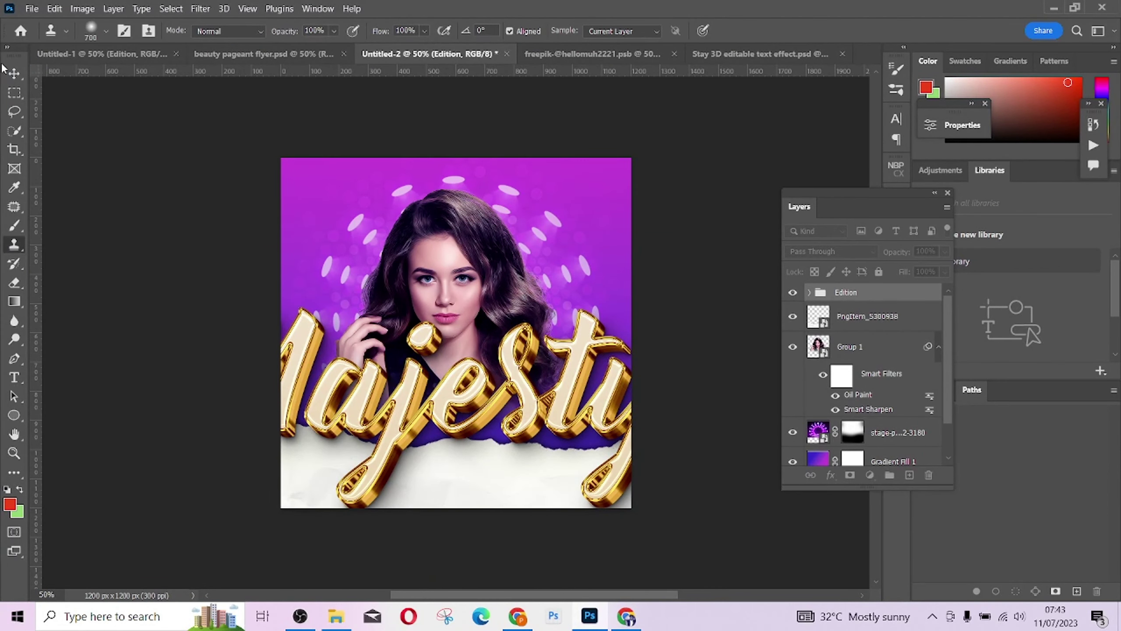
Scale the gold Majesty lettering to about 61% and place it across the portrait's lower part above the torn paper
click(14, 73)
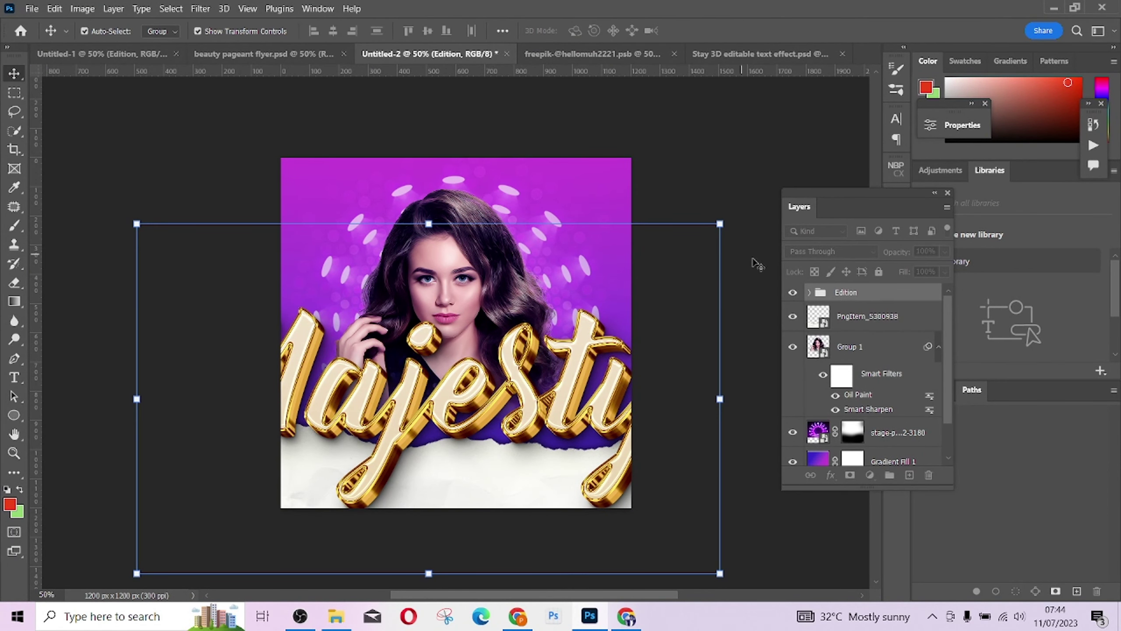
drag(138, 221, 284, 281)
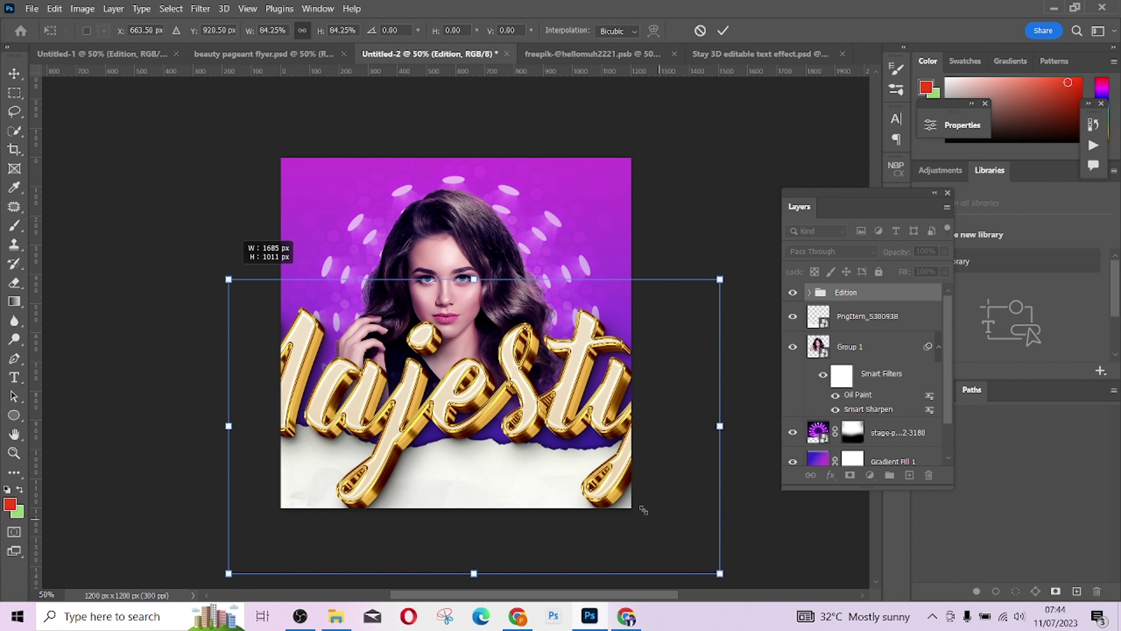
drag(613, 479, 464, 351)
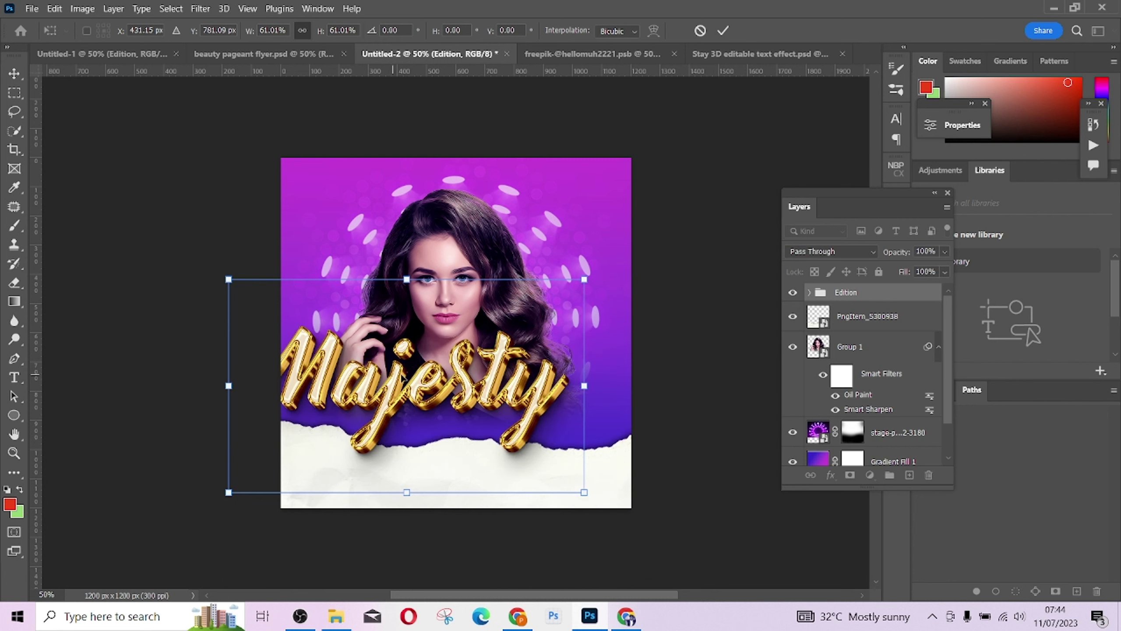
drag(453, 382, 479, 388)
click(723, 31)
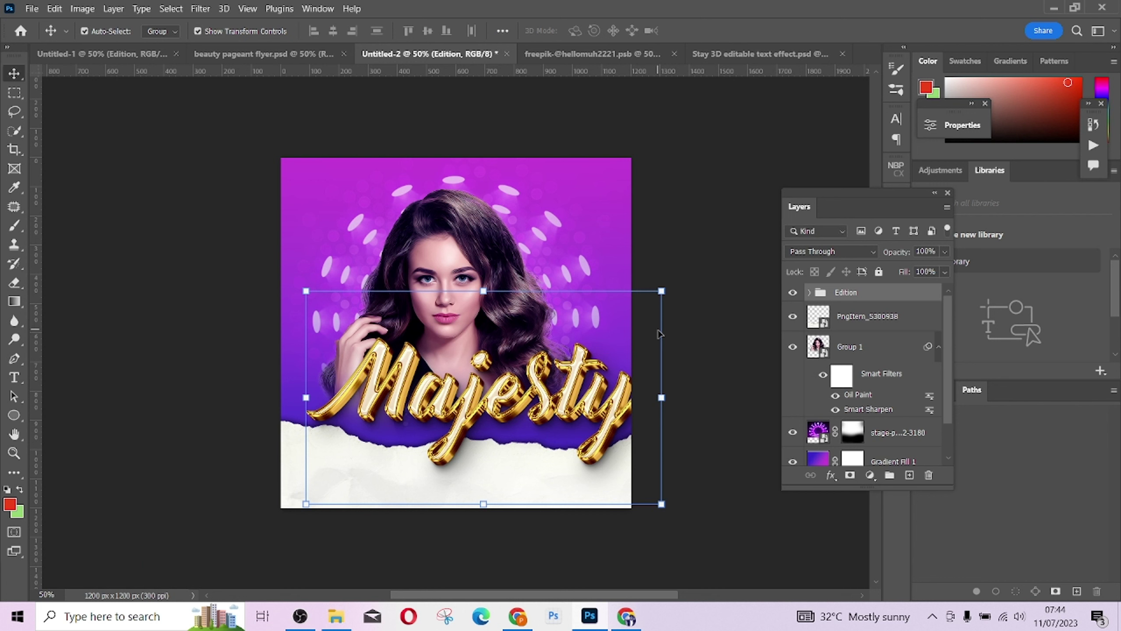
Scale the Majesty lettering by a further 76.45% and centre it over the torn paper edge at X 600 px, Y about 876 px
drag(603, 381, 575, 380)
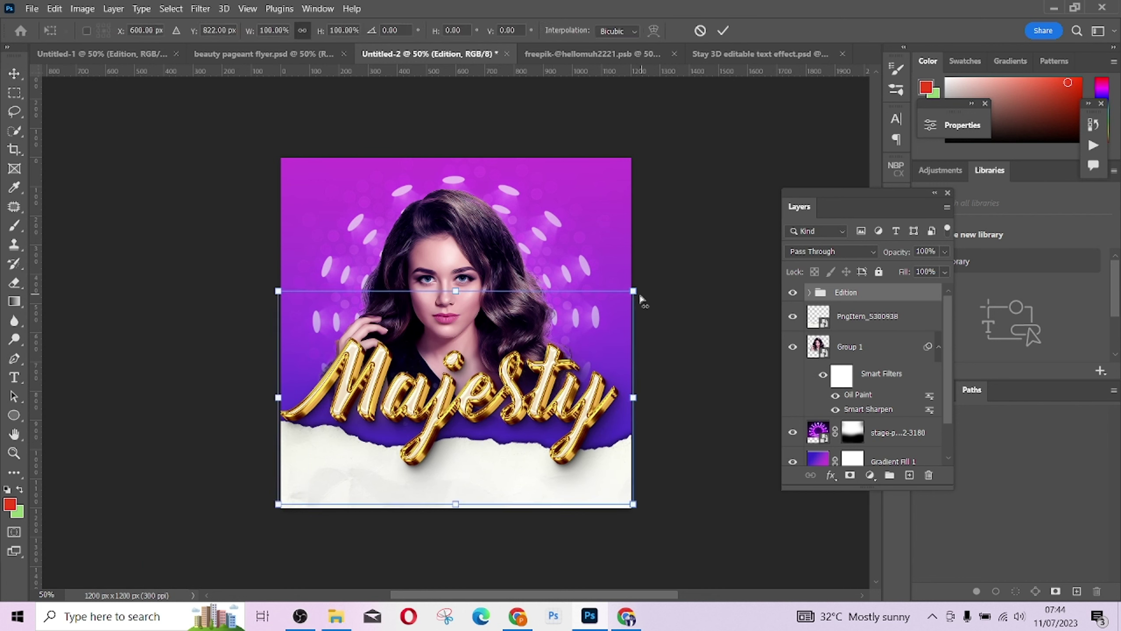
drag(633, 292, 570, 328)
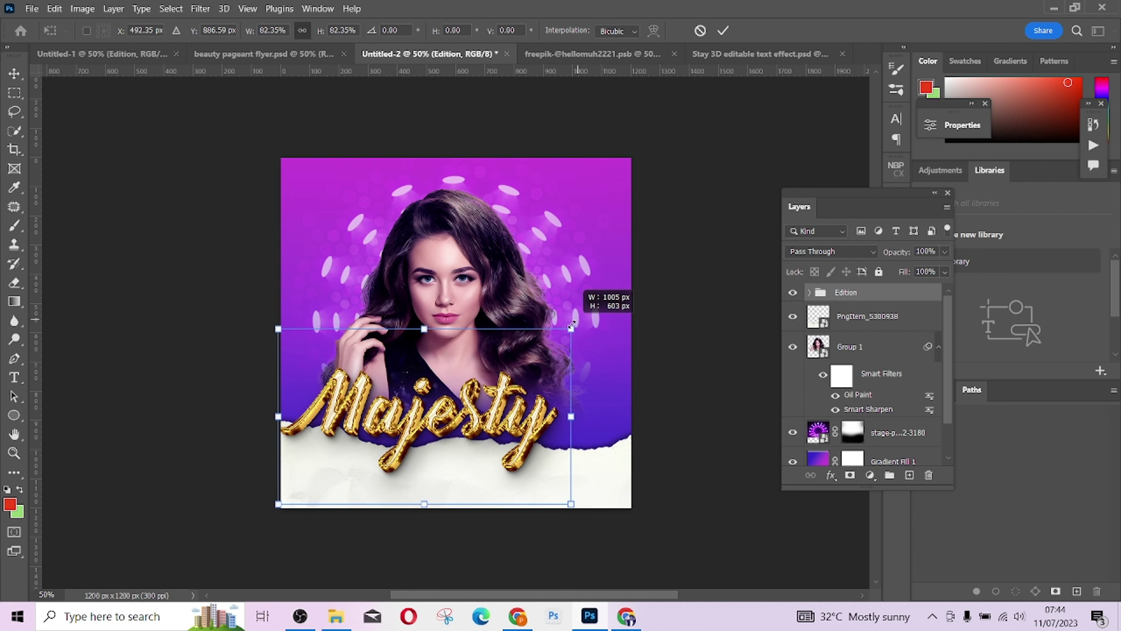
drag(451, 414, 491, 405)
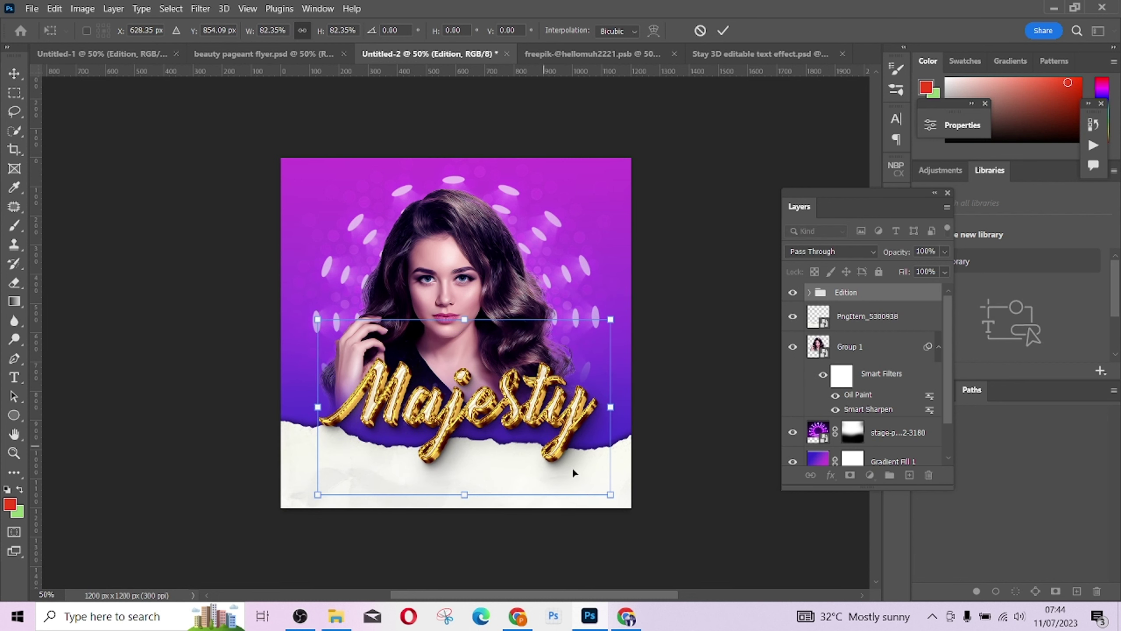
drag(615, 498, 599, 480)
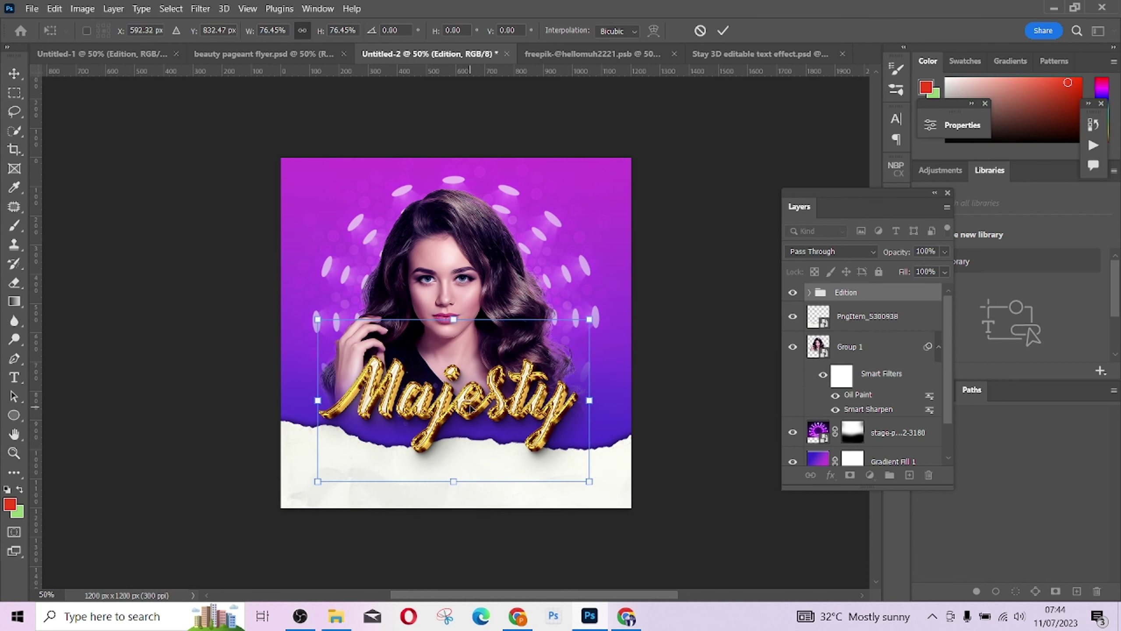
mouse_move(470, 409)
mouse_down()
mouse_move(482, 413)
mouse_move(471, 417)
mouse_up()
click(723, 31)
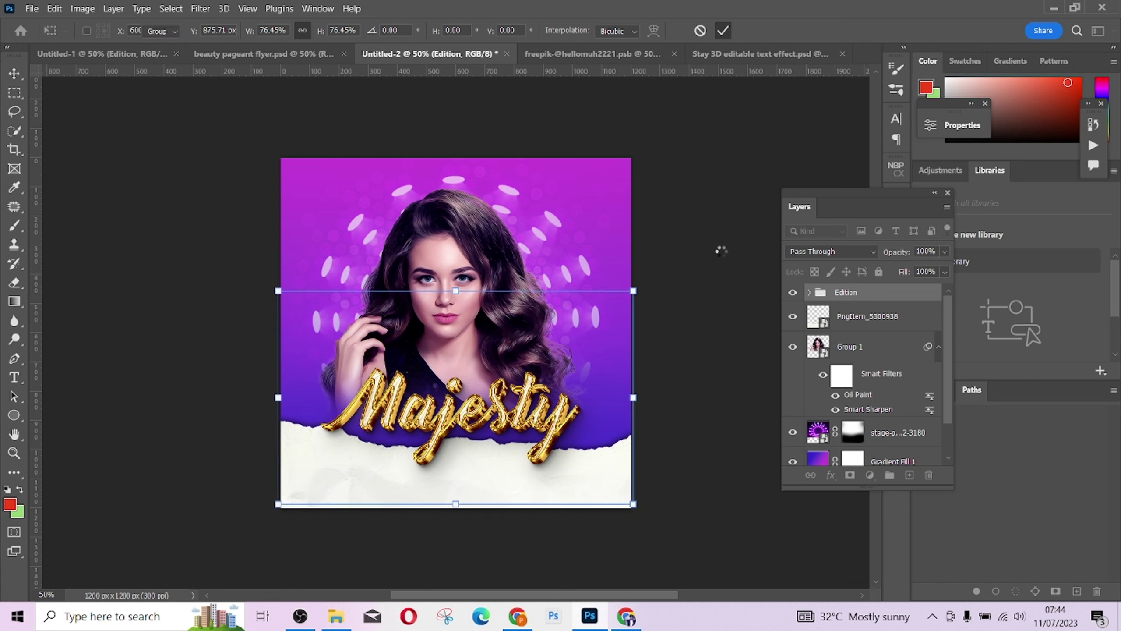
click(712, 246)
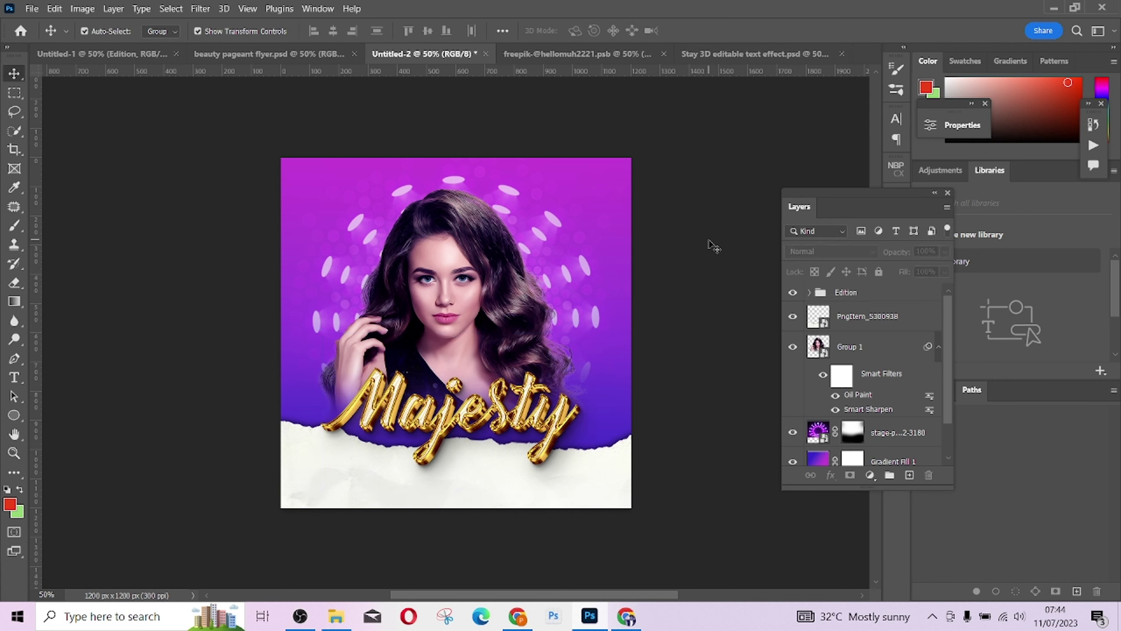
Move the portrait slightly down and sideways so it is centred horizontally behind the Majesty lettering
click(424, 315)
drag(463, 244, 470, 248)
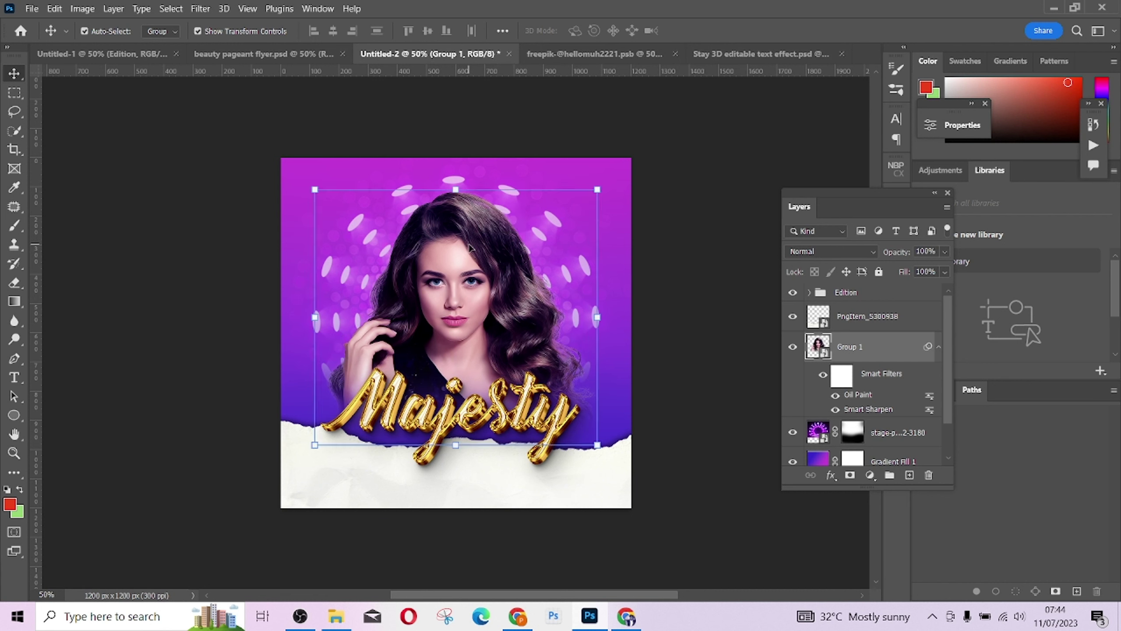
Copy the registration requirements text layer from the Untitled-1 flyer onto the Untitled-2 flyer, keeping both documents docked
click(688, 333)
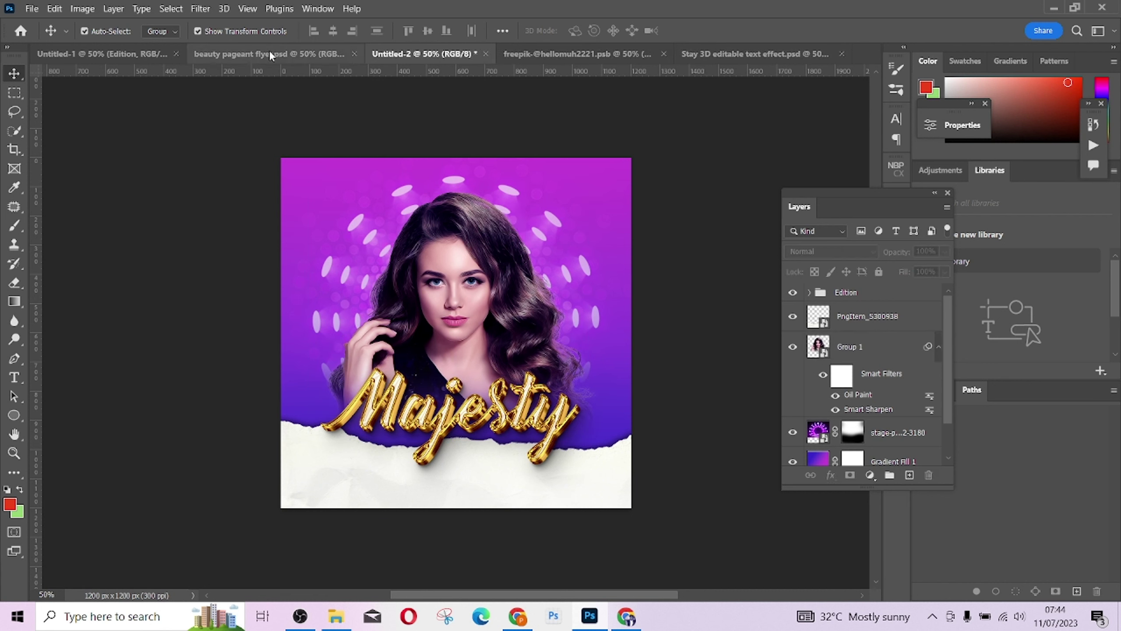
click(55, 61)
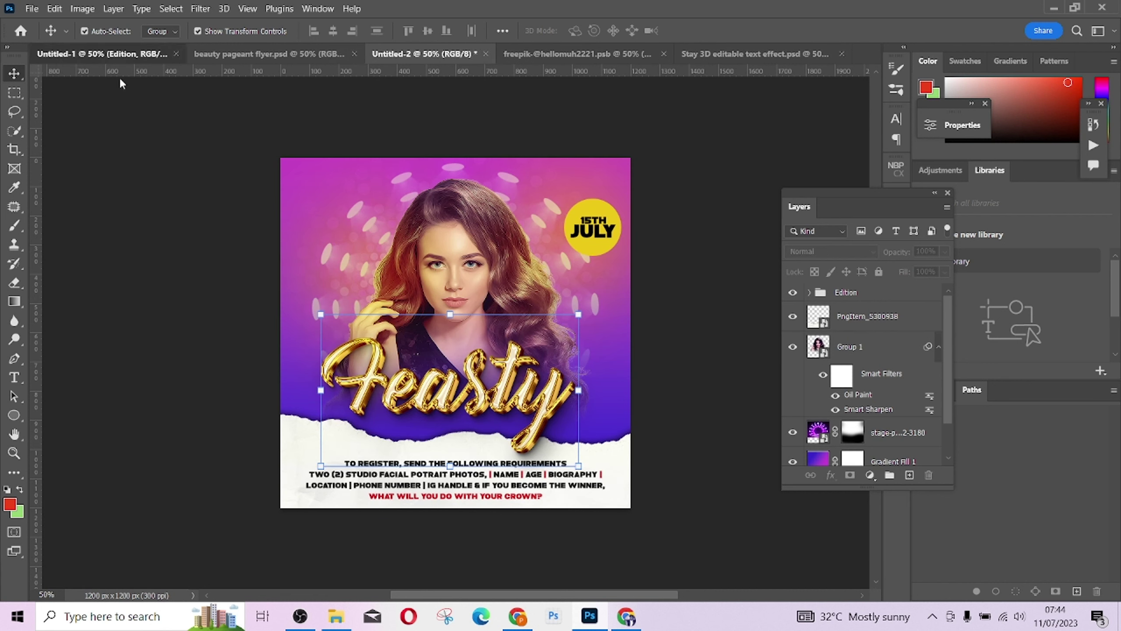
click(470, 496)
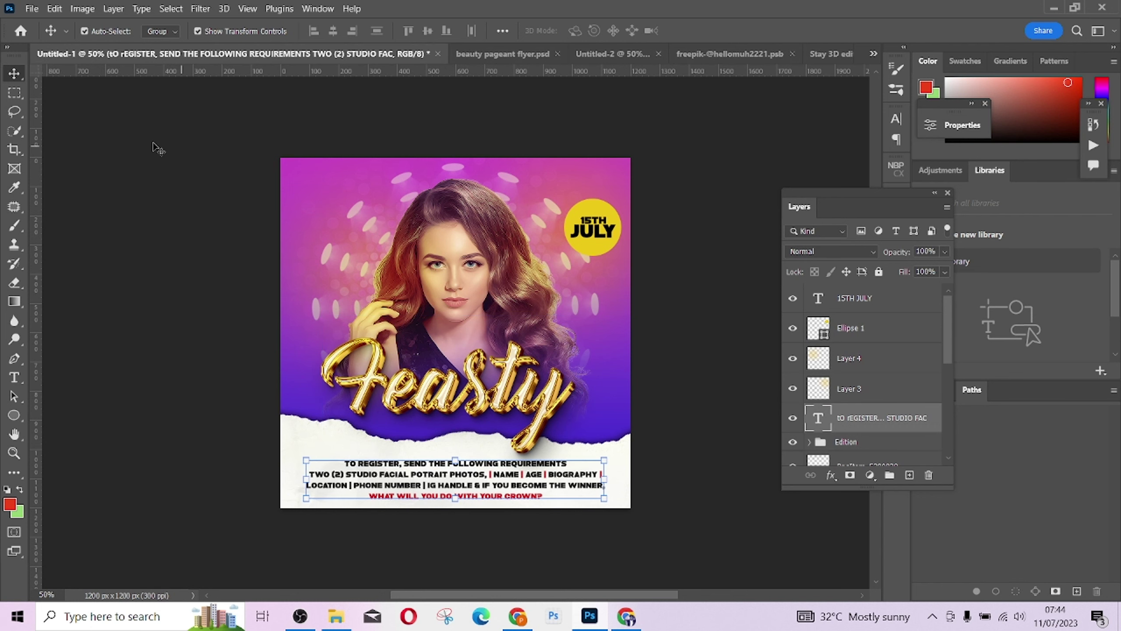
drag(199, 52, 519, 506)
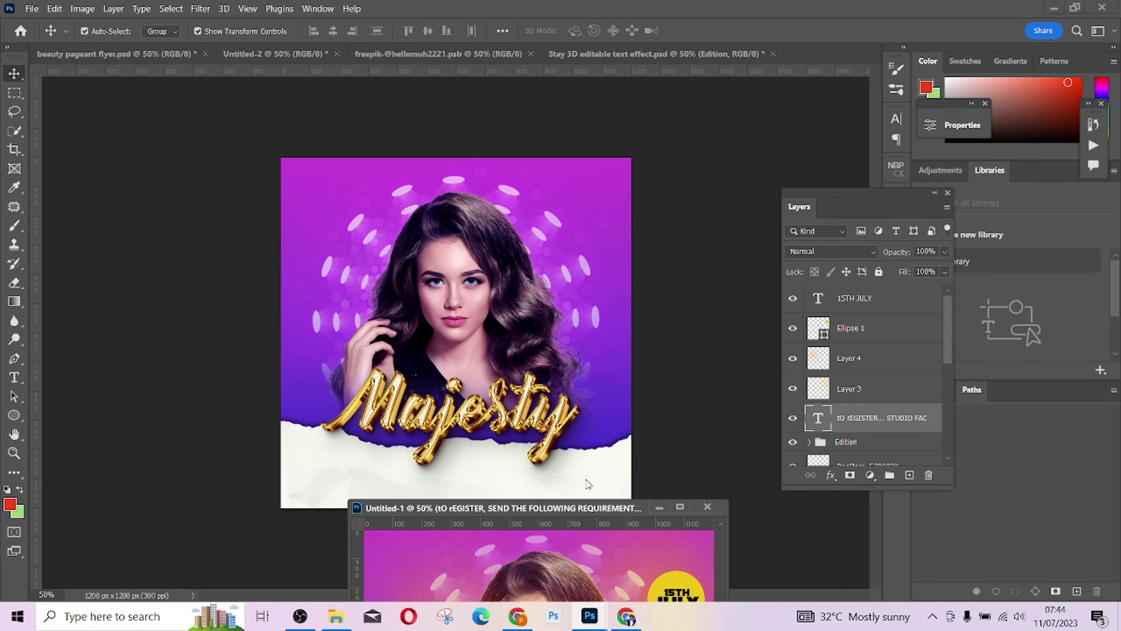
drag(856, 417, 420, 484)
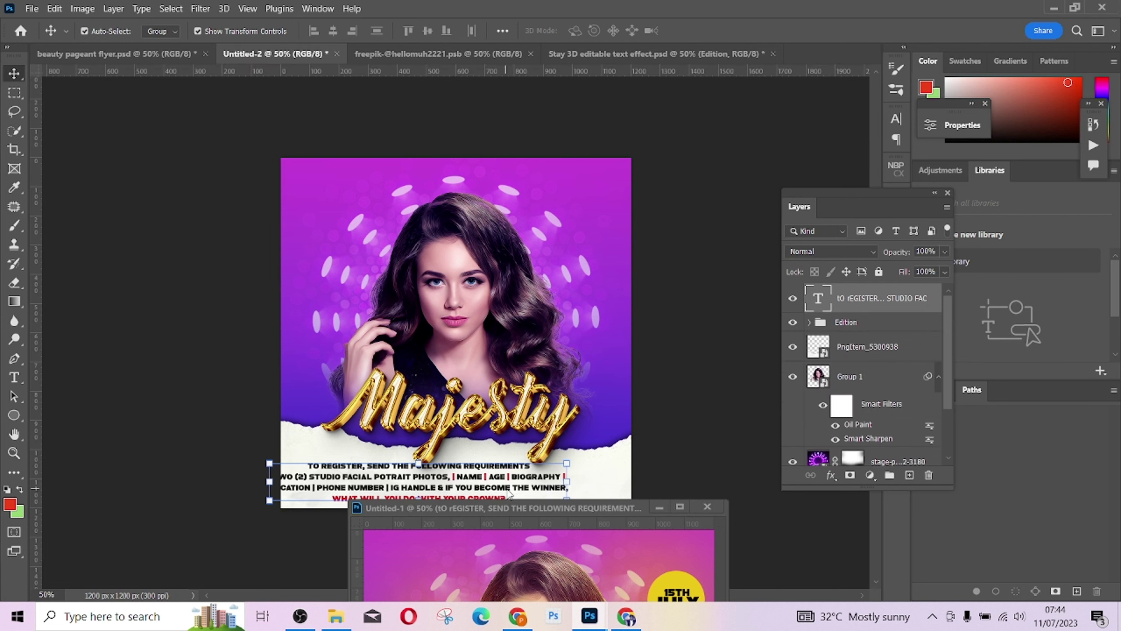
drag(487, 512, 137, 51)
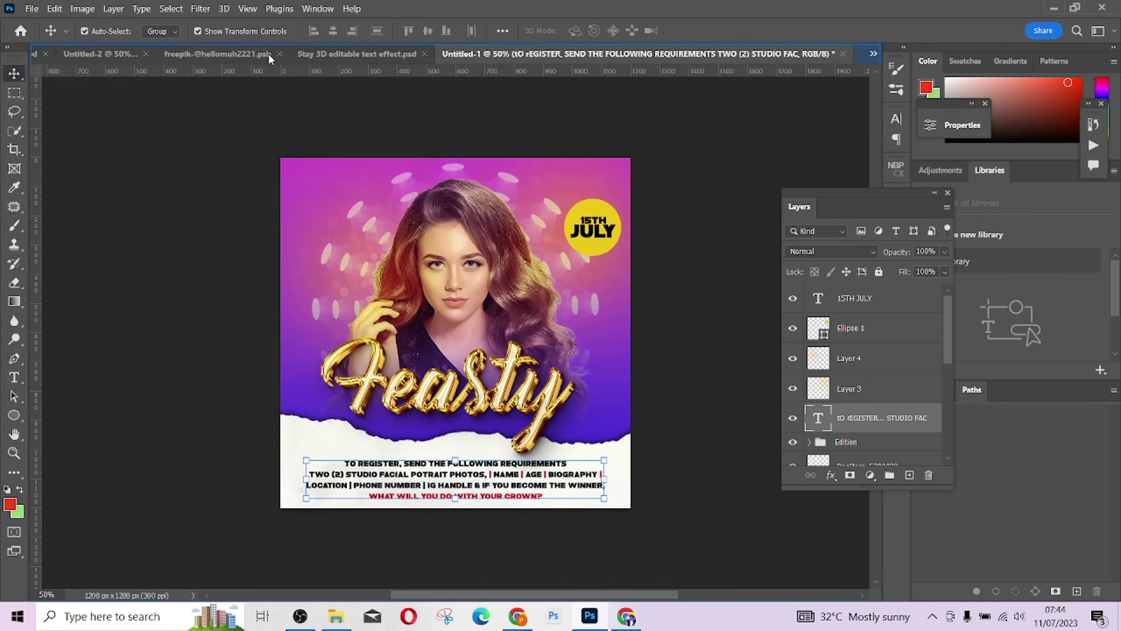
Scale the registration text to 87% and place it on the torn paper below the Majesty lettering, at about X 576 px, Y 1122 px
click(102, 51)
drag(418, 486, 446, 483)
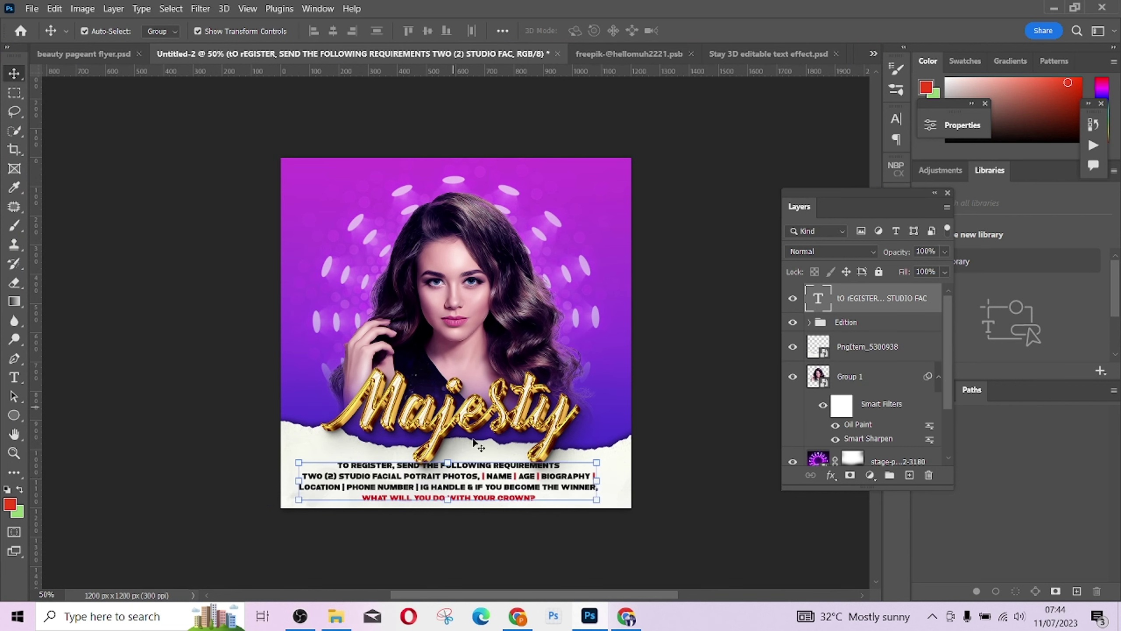
click(598, 461)
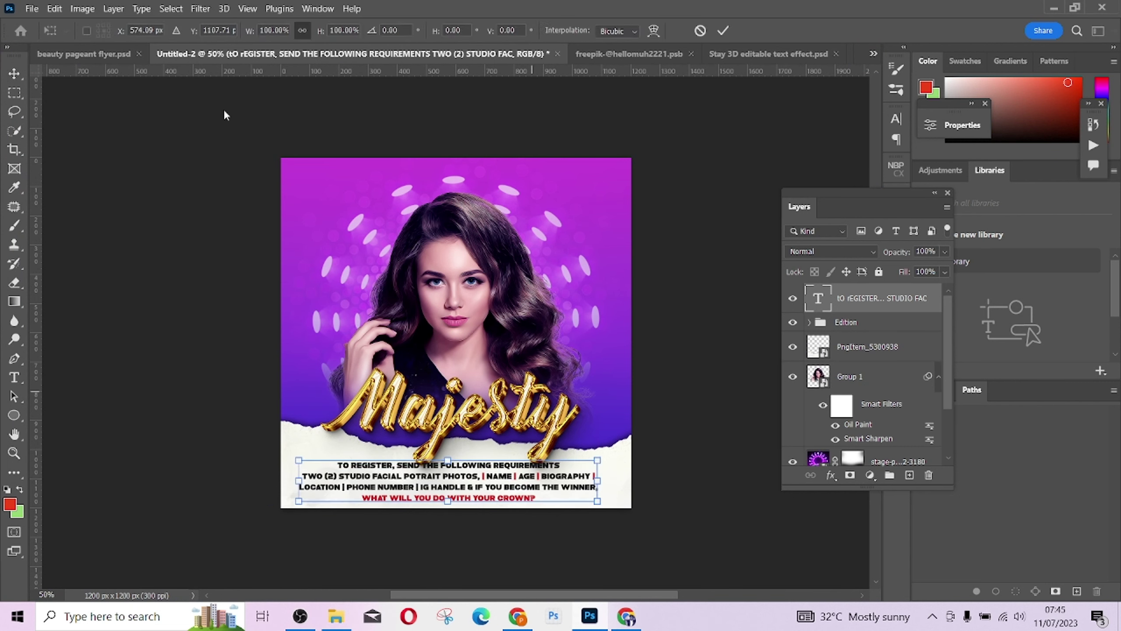
drag(255, 36, 246, 35)
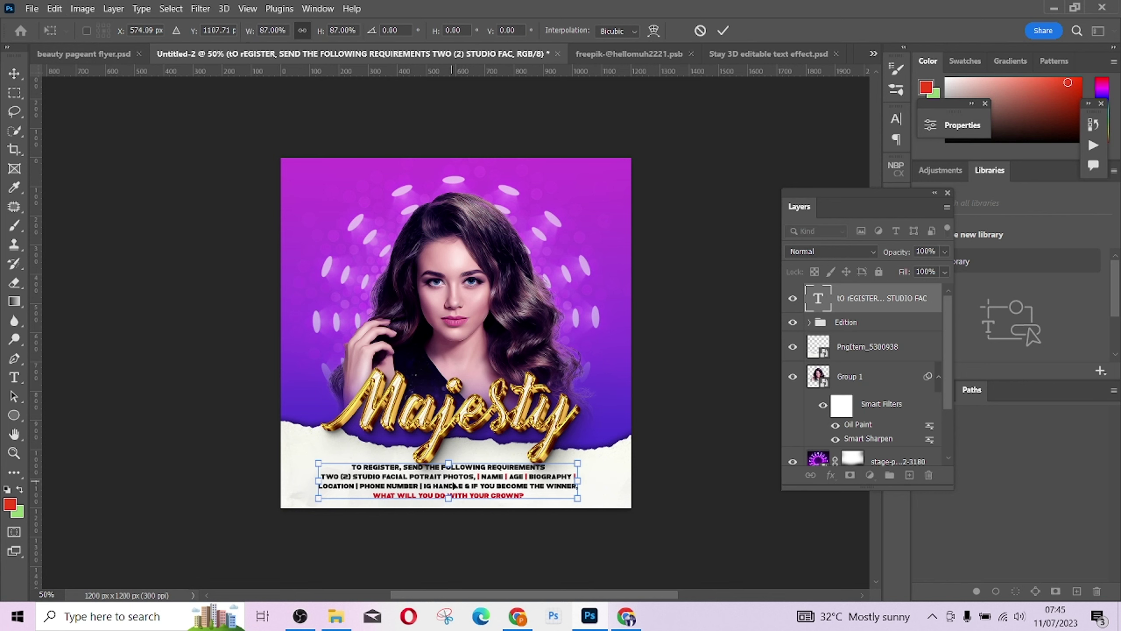
drag(453, 485, 454, 487)
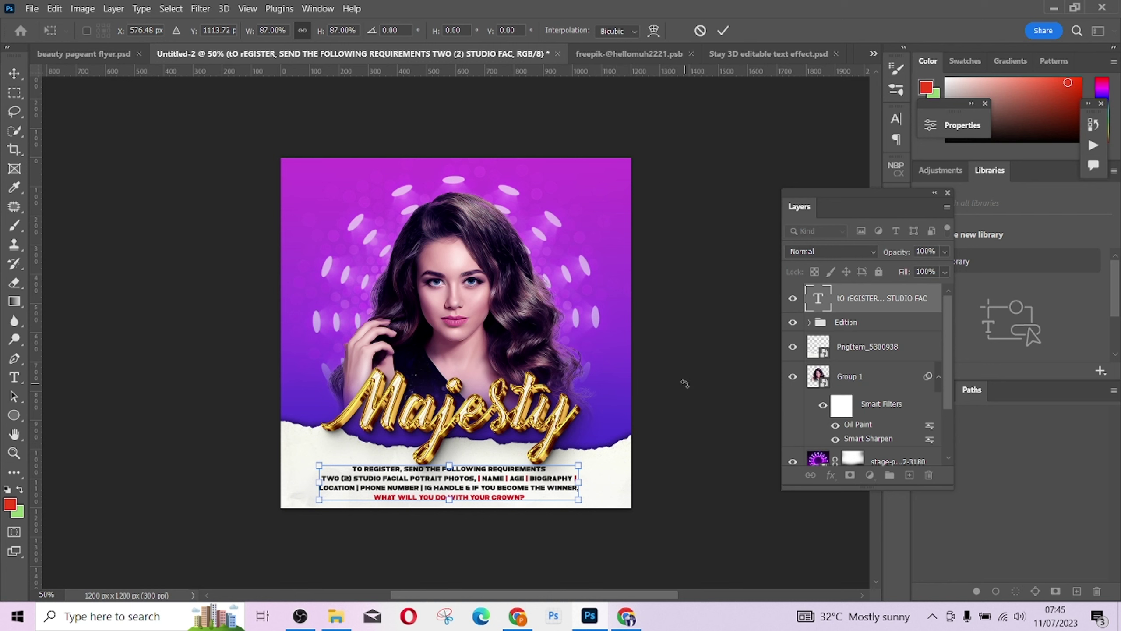
key(Down)
key(Down)
key(Down)
key(Down)
key(Down)
key(Down)
key(Down)
key(Down)
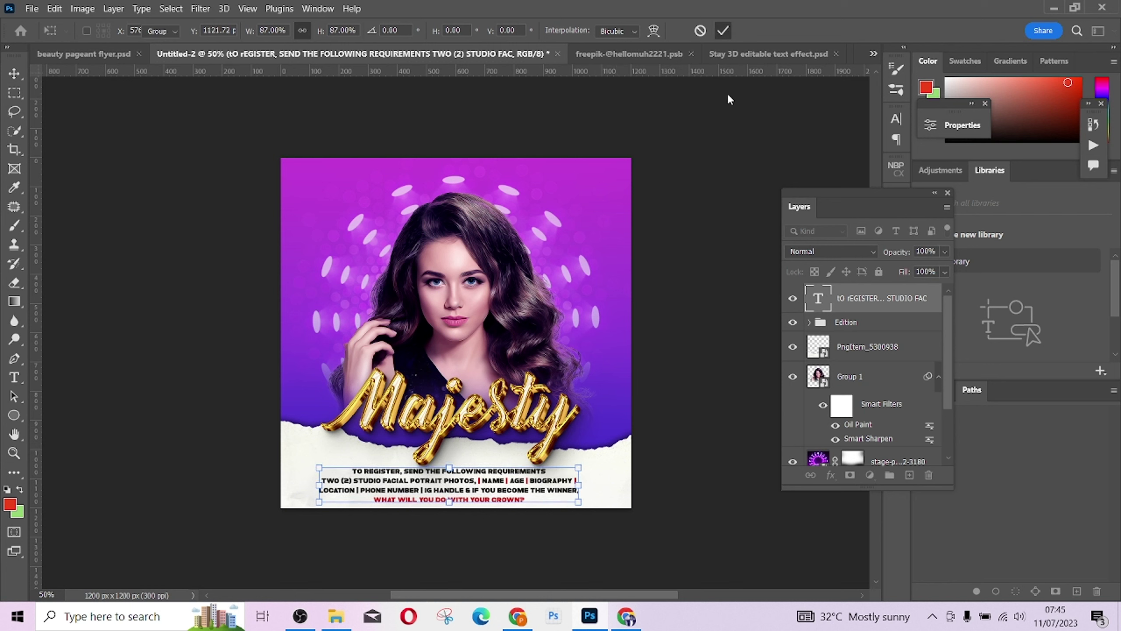
key(Return)
click(714, 293)
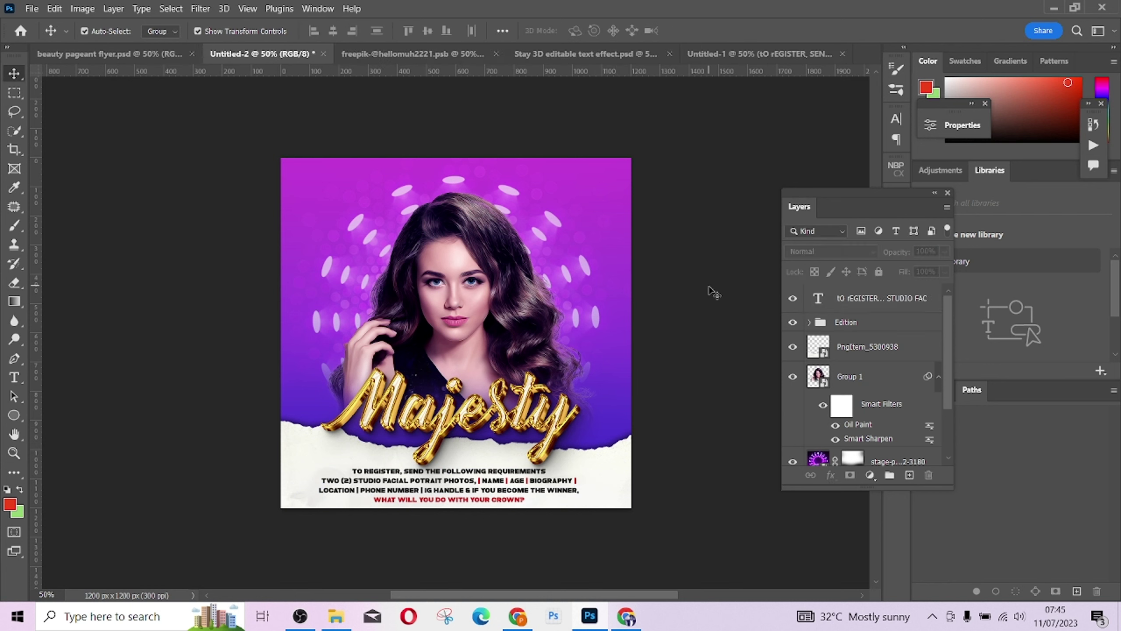
Compare the flyer with the Untitled-1 reference and add an empty layer above the registration text in Untitled-2
click(471, 412)
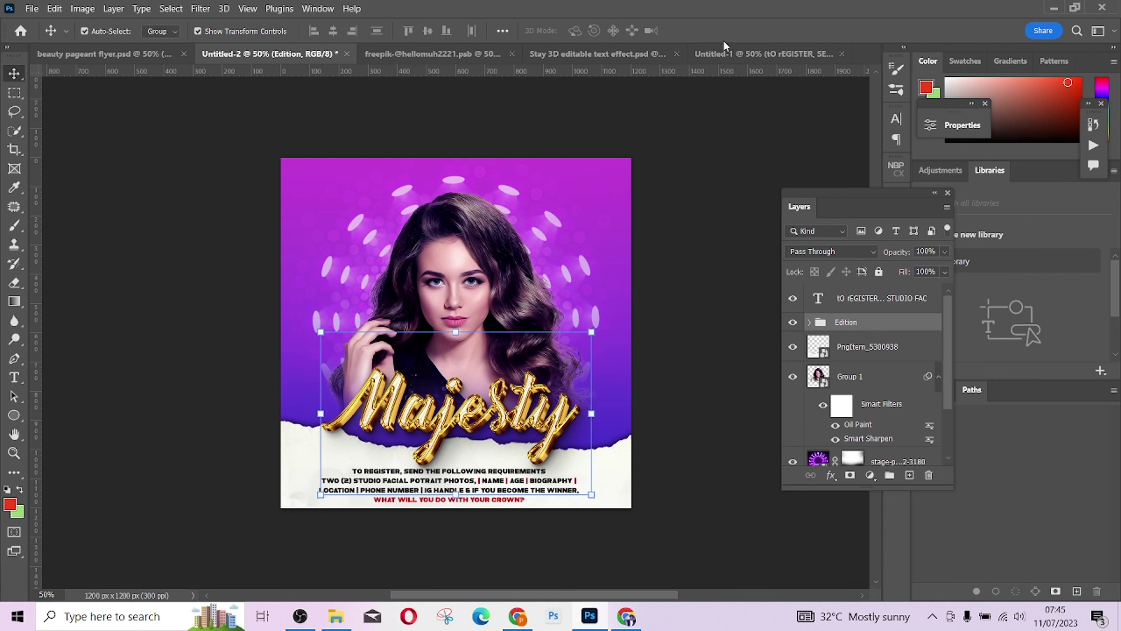
click(734, 48)
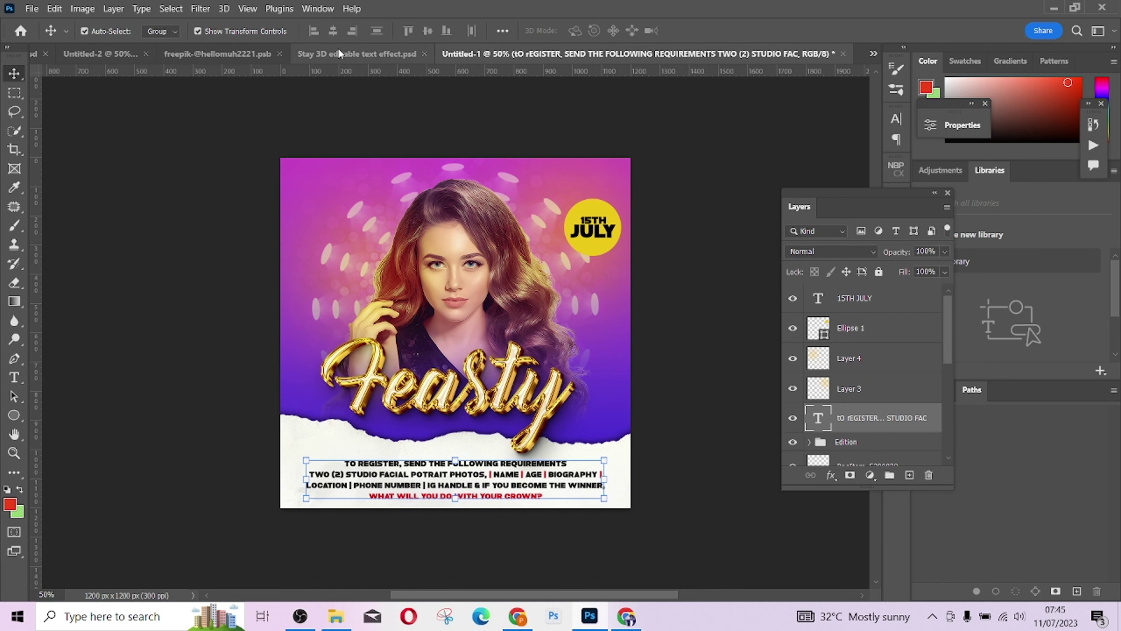
click(86, 58)
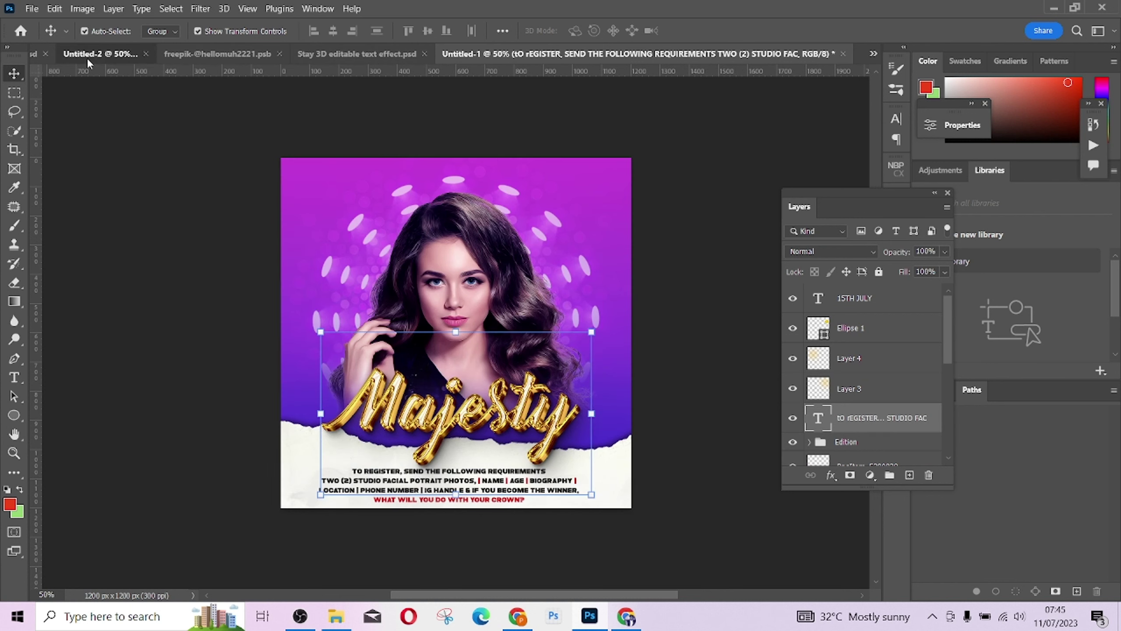
click(469, 258)
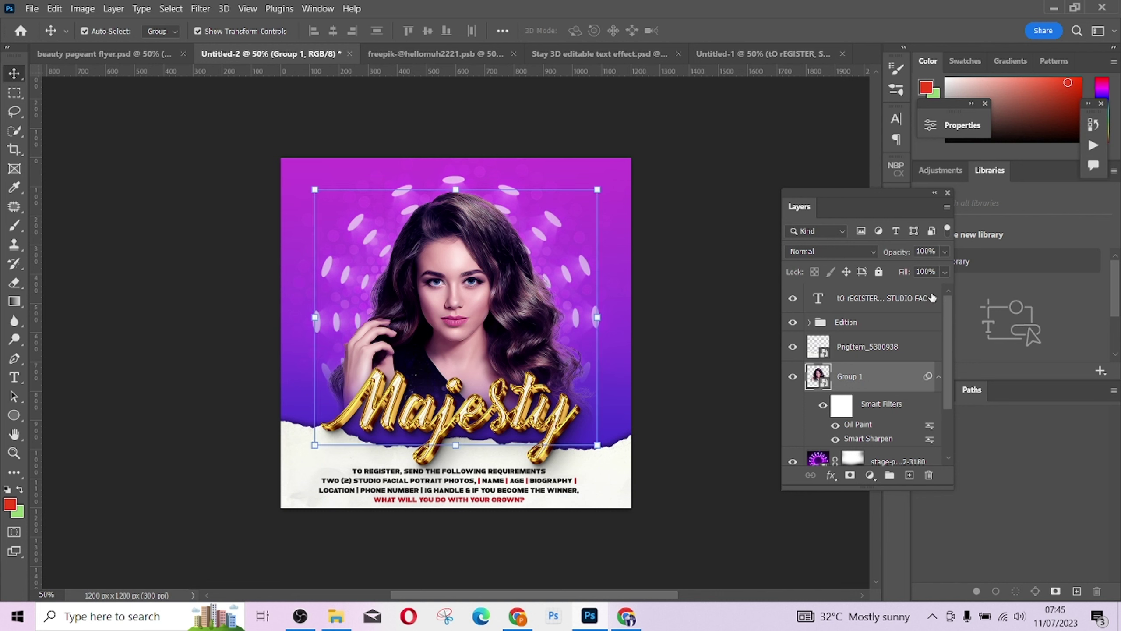
click(877, 309)
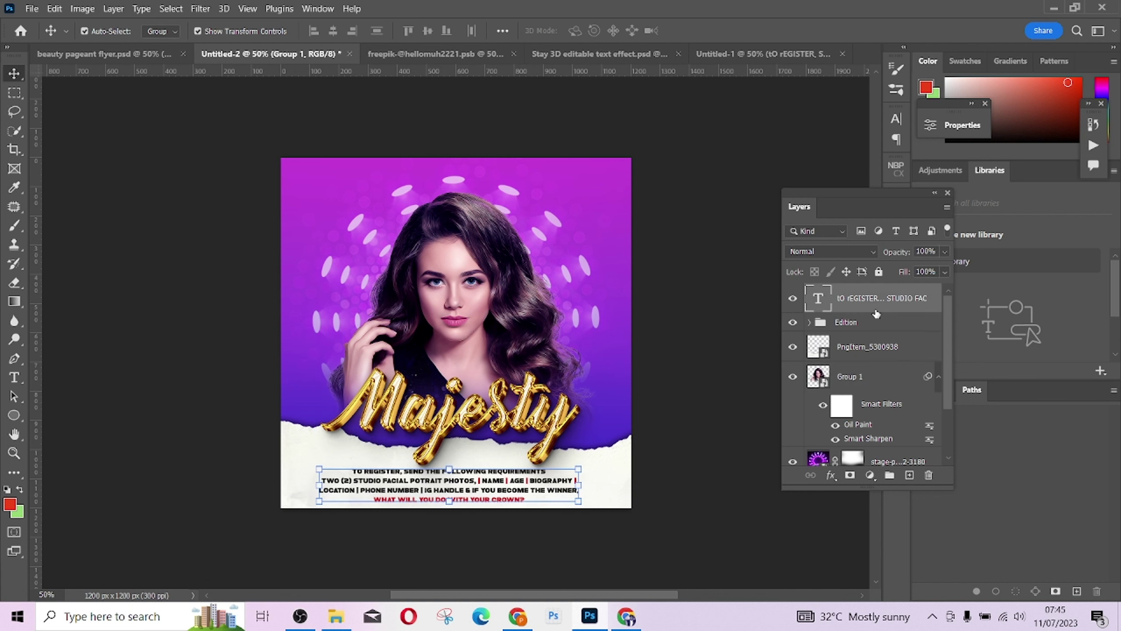
click(910, 475)
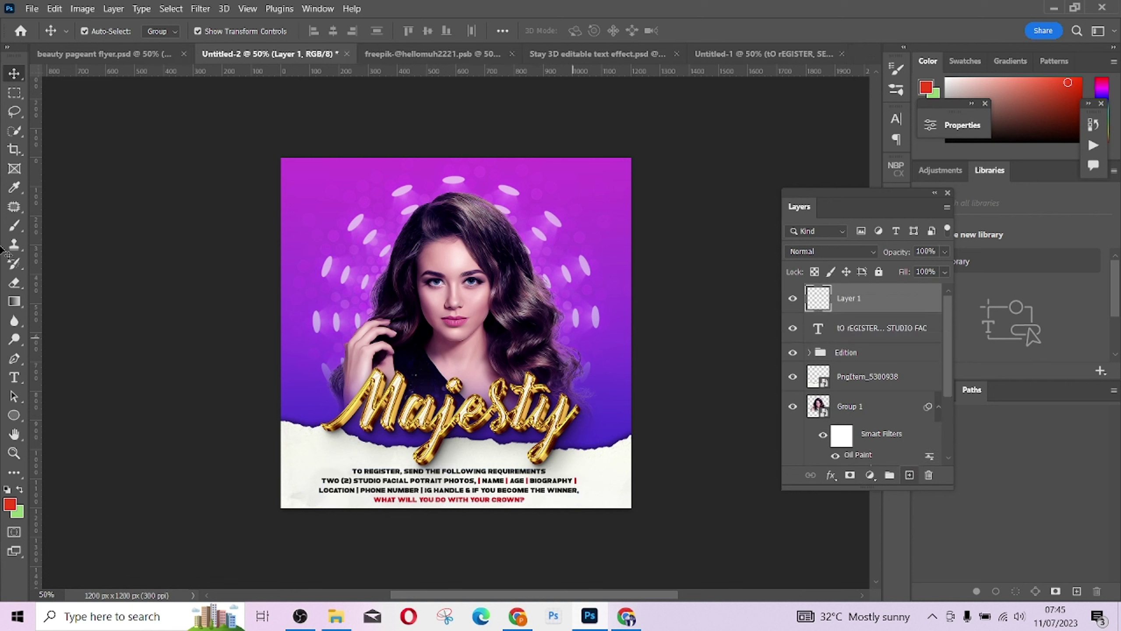
Paint a soft yellow (#ecc718) glow beside the upper part of the portrait's hair with a 700 px brush at 71% flow
click(14, 225)
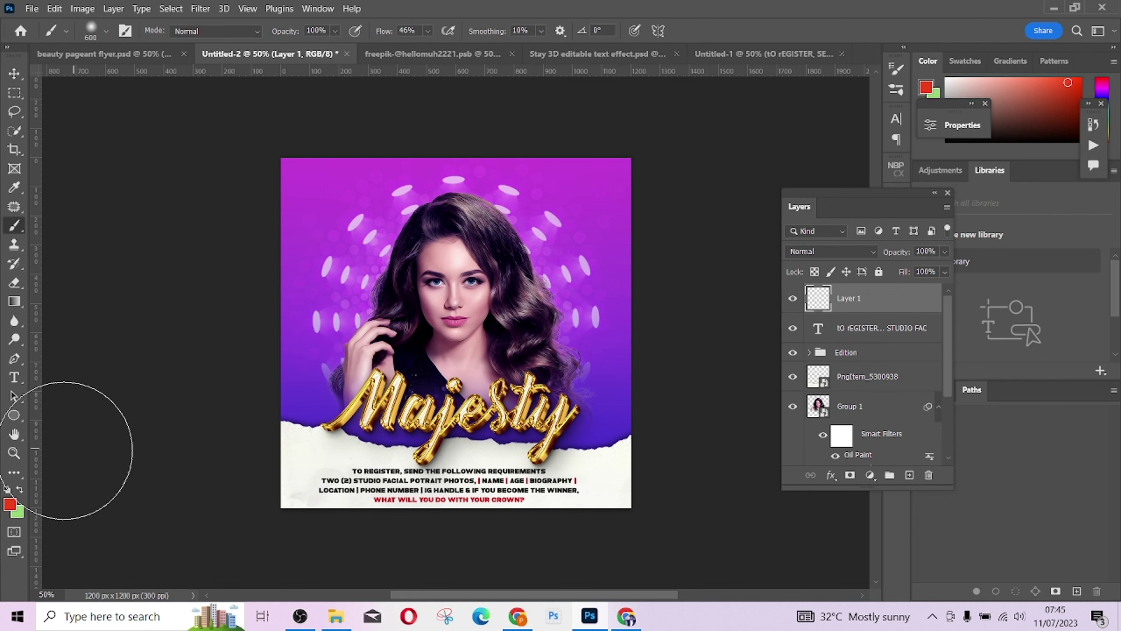
click(10, 505)
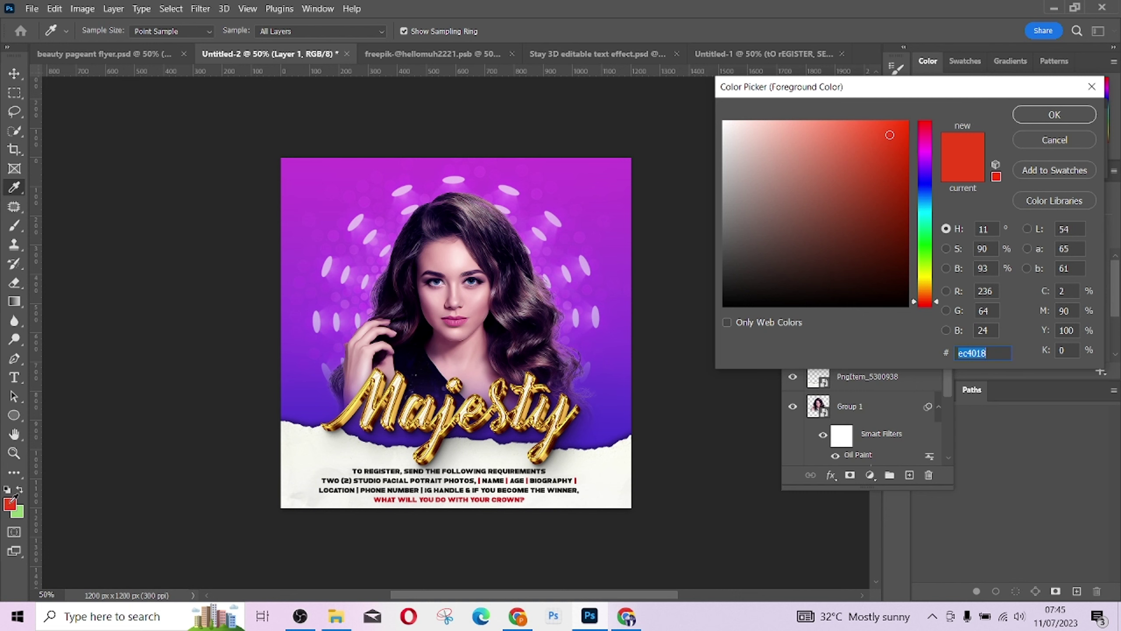
click(927, 286)
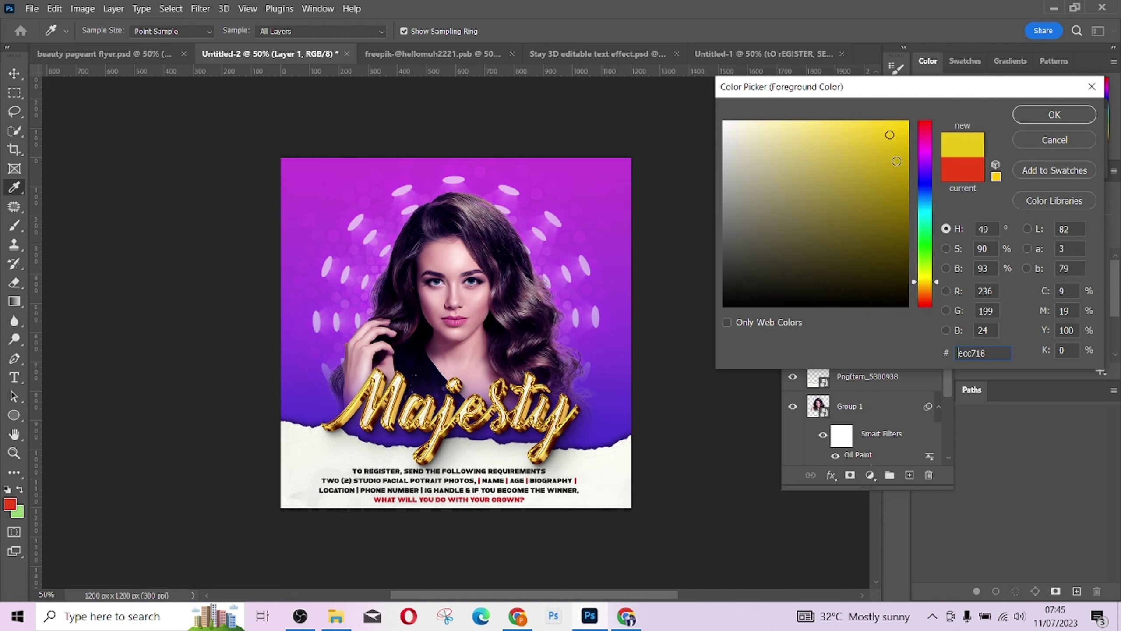
click(1057, 116)
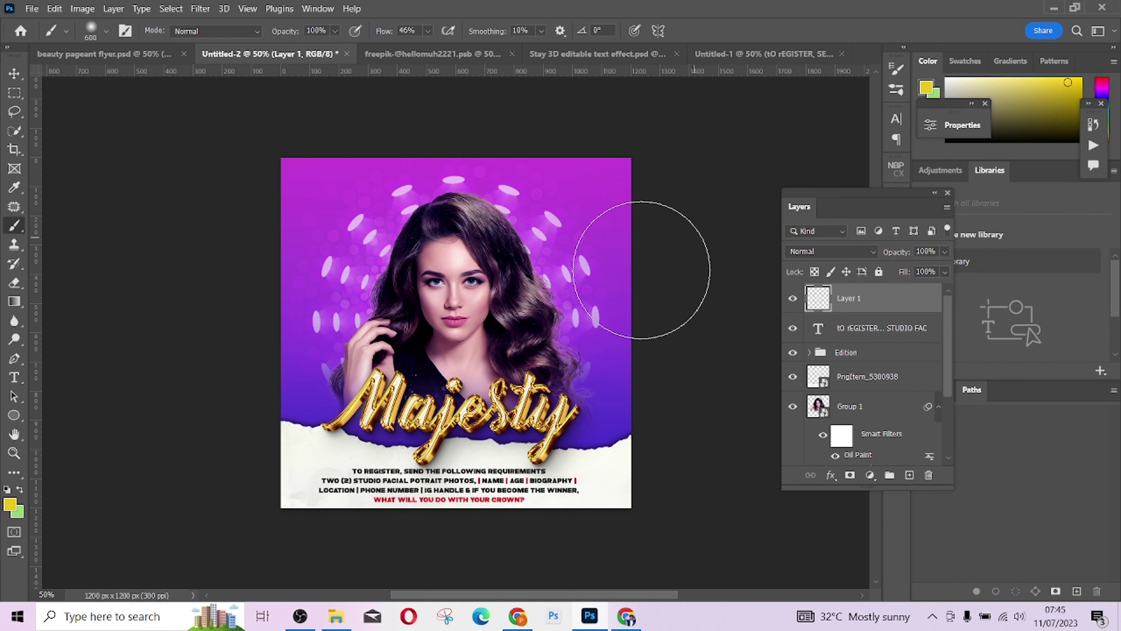
key(bracketright)
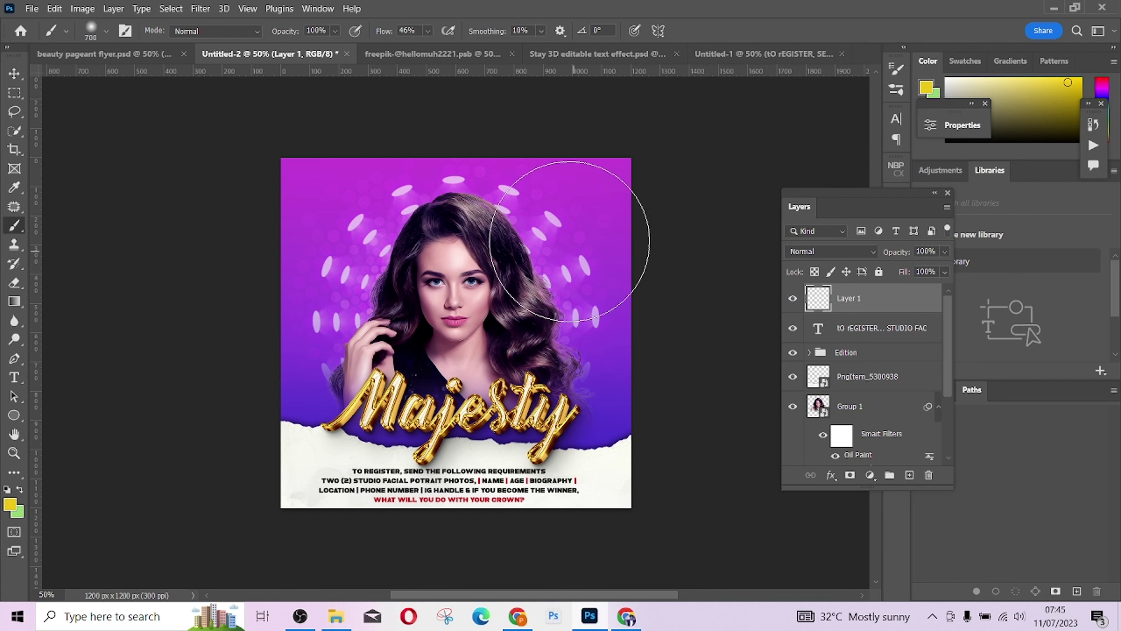
click(428, 30)
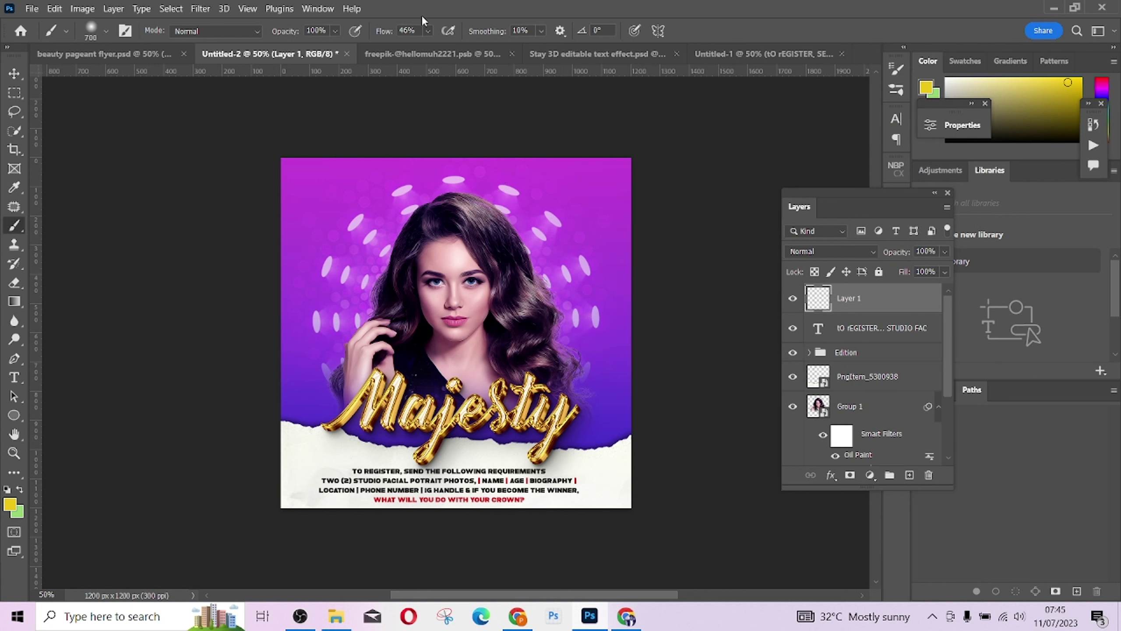
drag(441, 47, 454, 48)
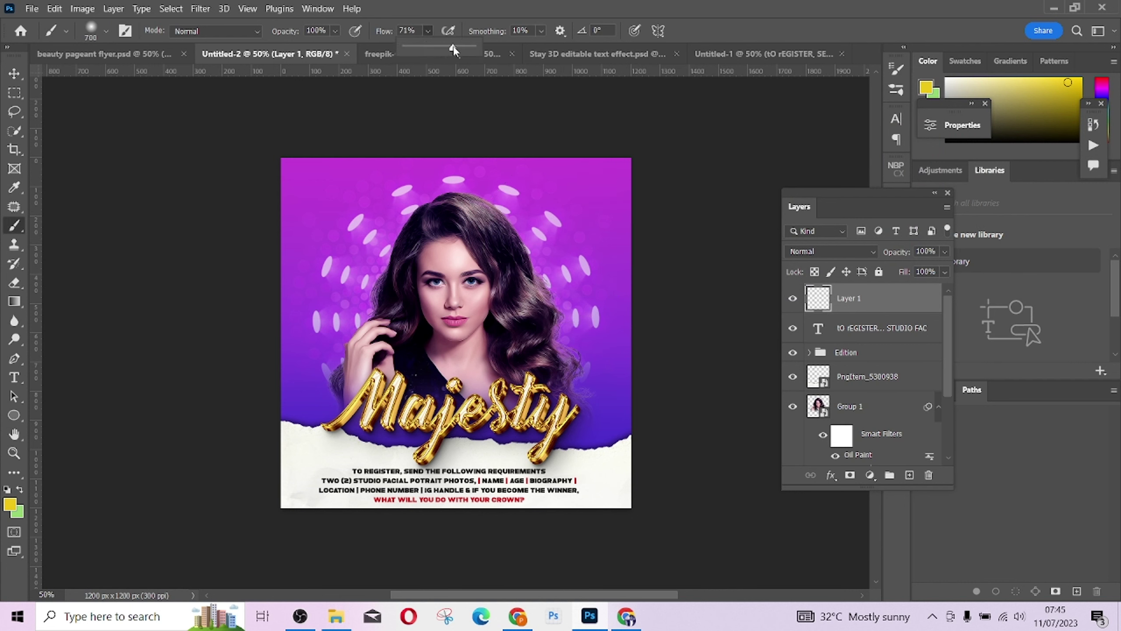
click(563, 226)
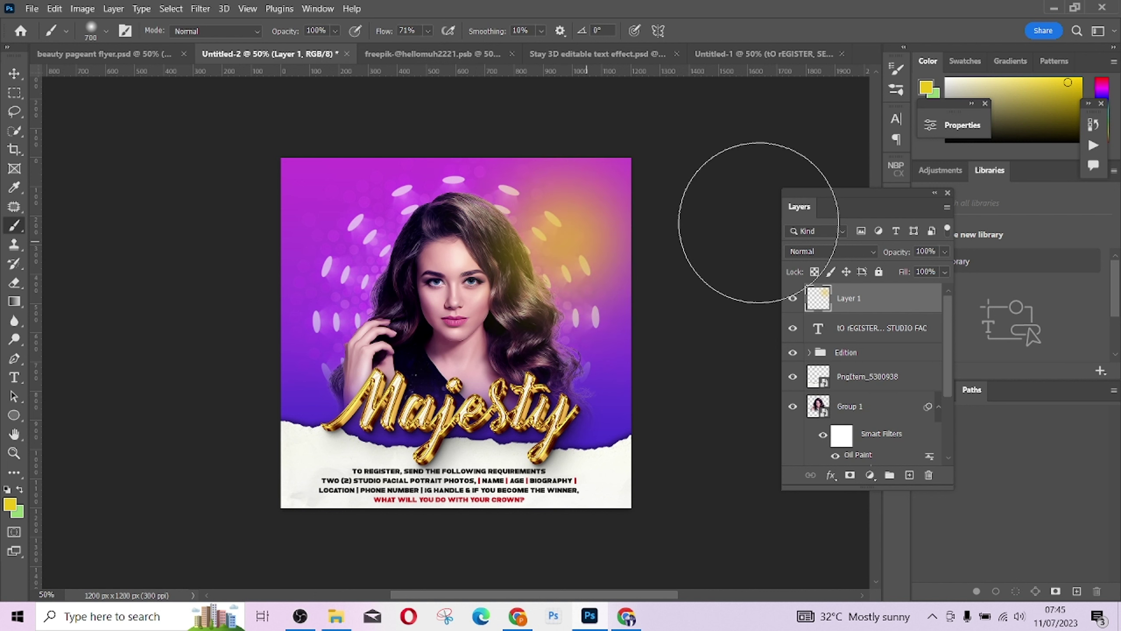
Set the yellow glow layer's blend mode to Vivid Light and its opacity to 97%
click(14, 73)
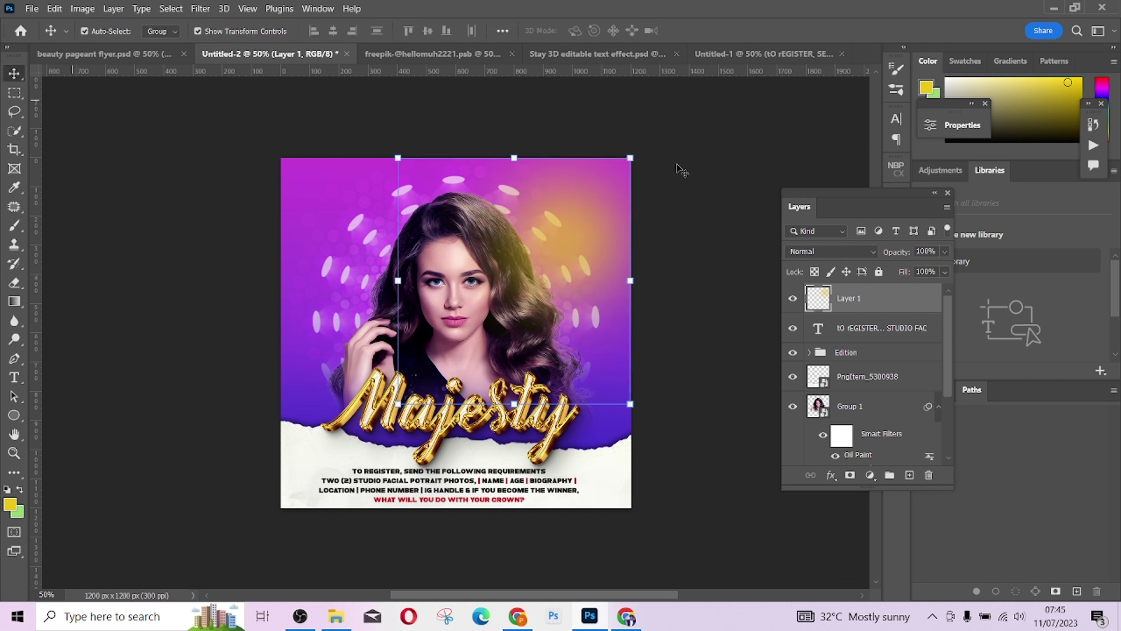
click(861, 251)
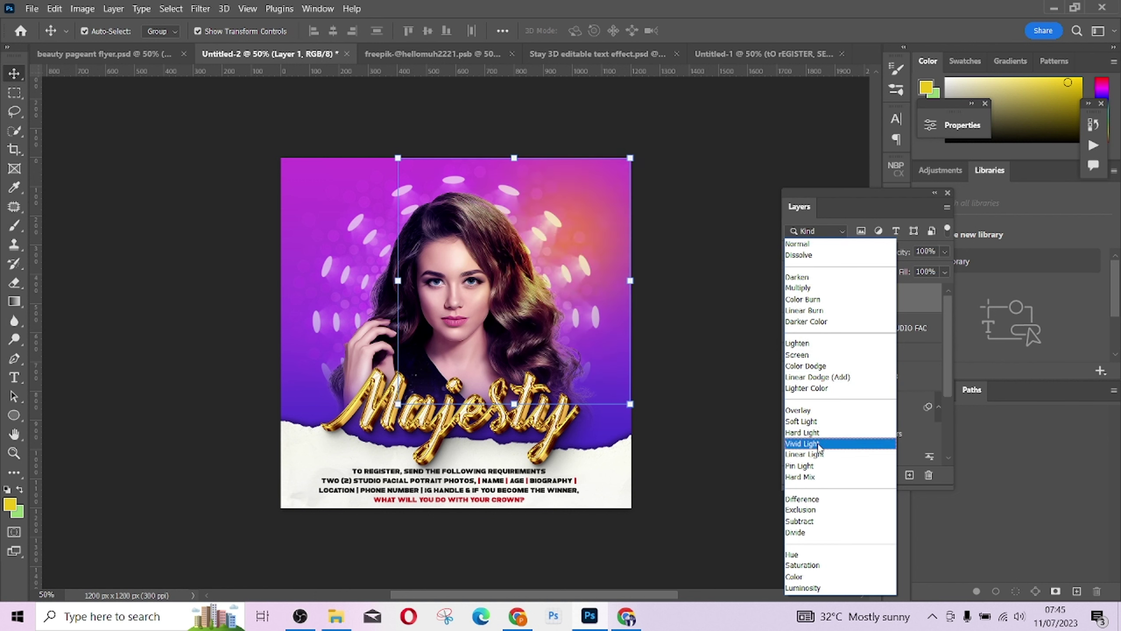
click(819, 444)
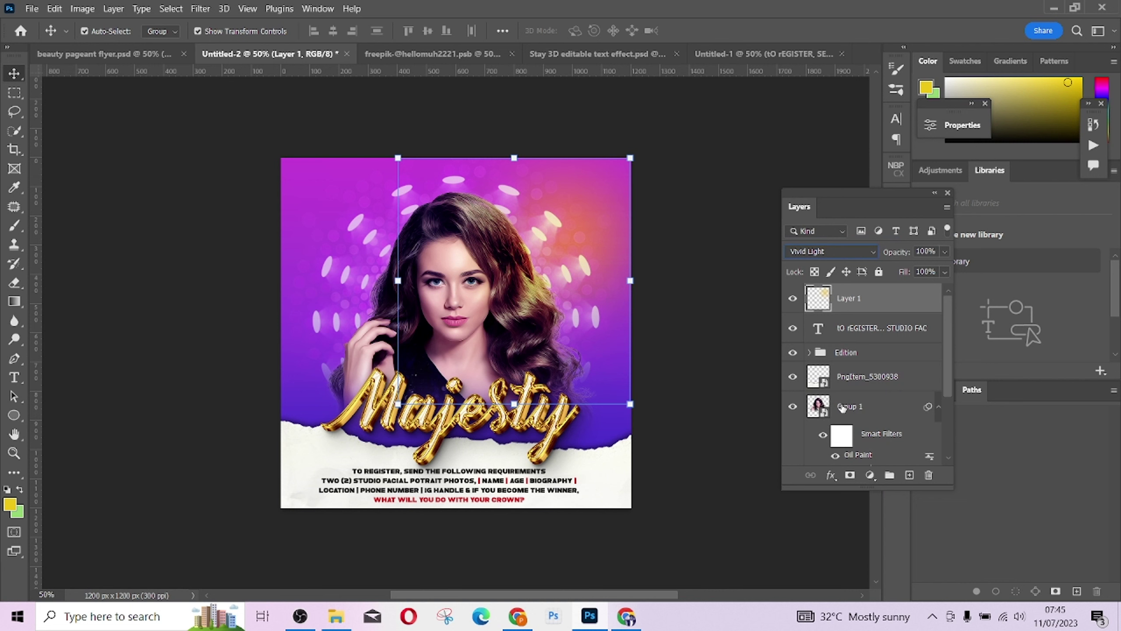
click(796, 304)
click(708, 344)
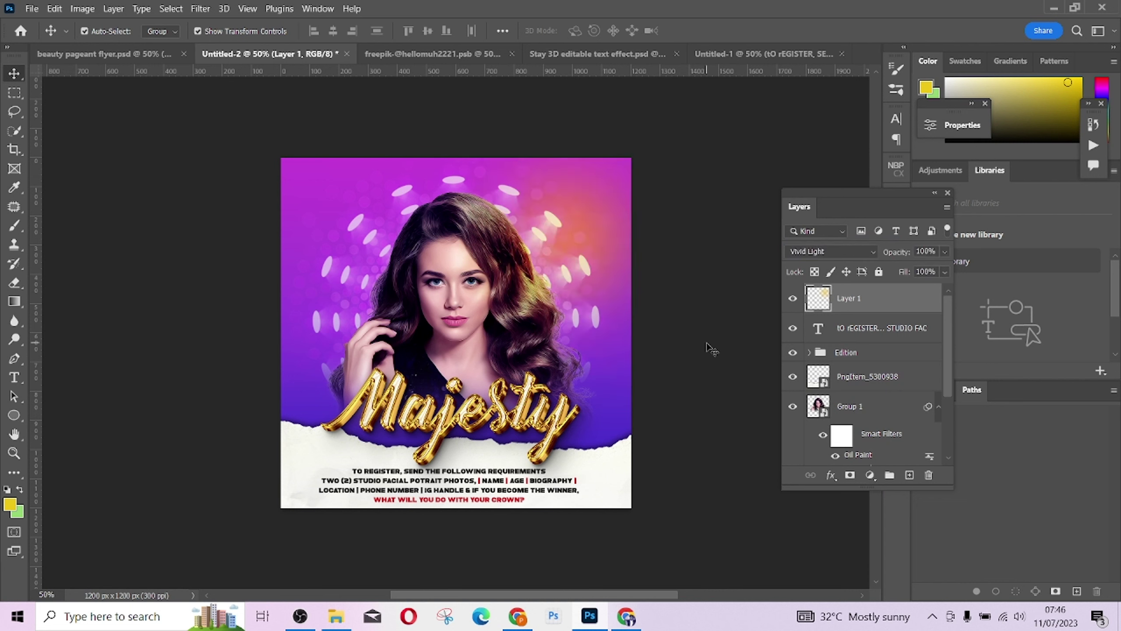
click(907, 300)
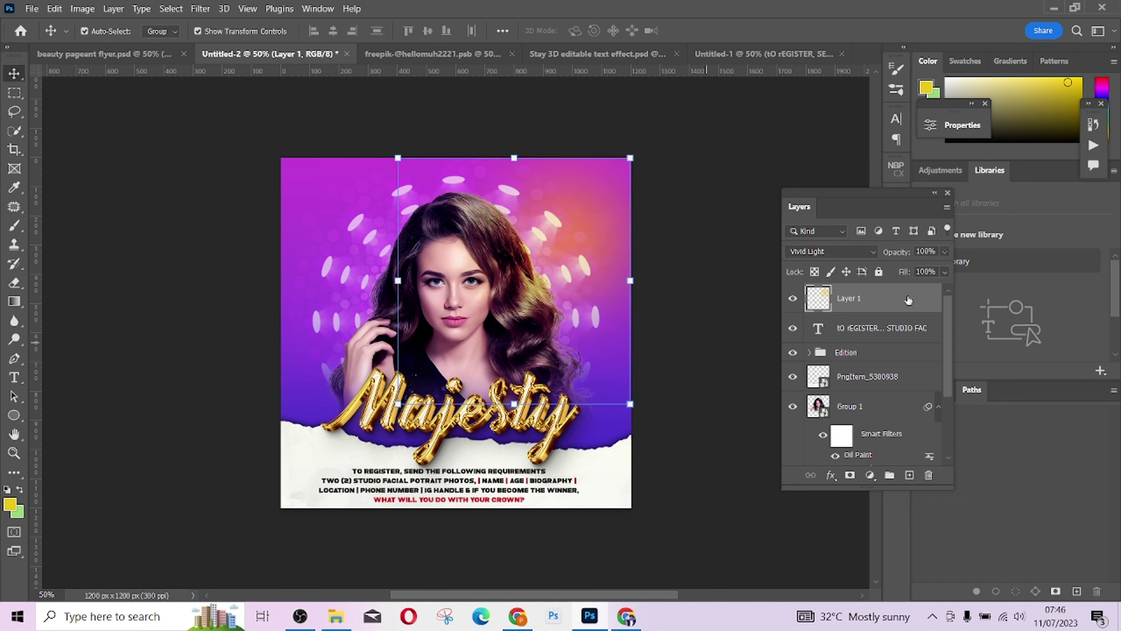
click(944, 253)
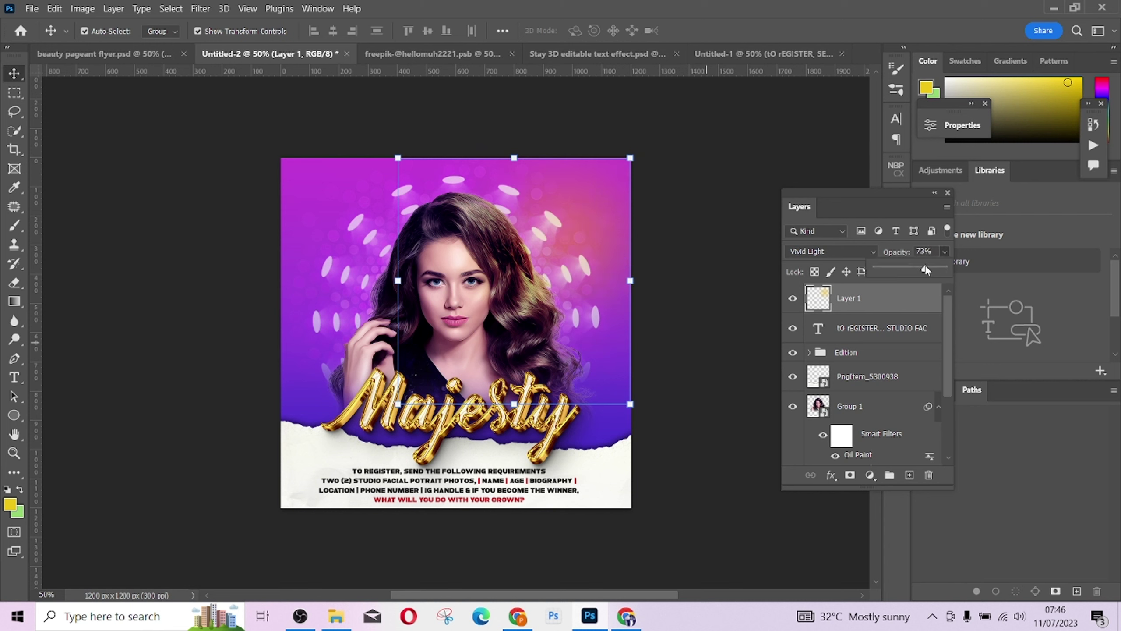
drag(926, 267, 931, 268)
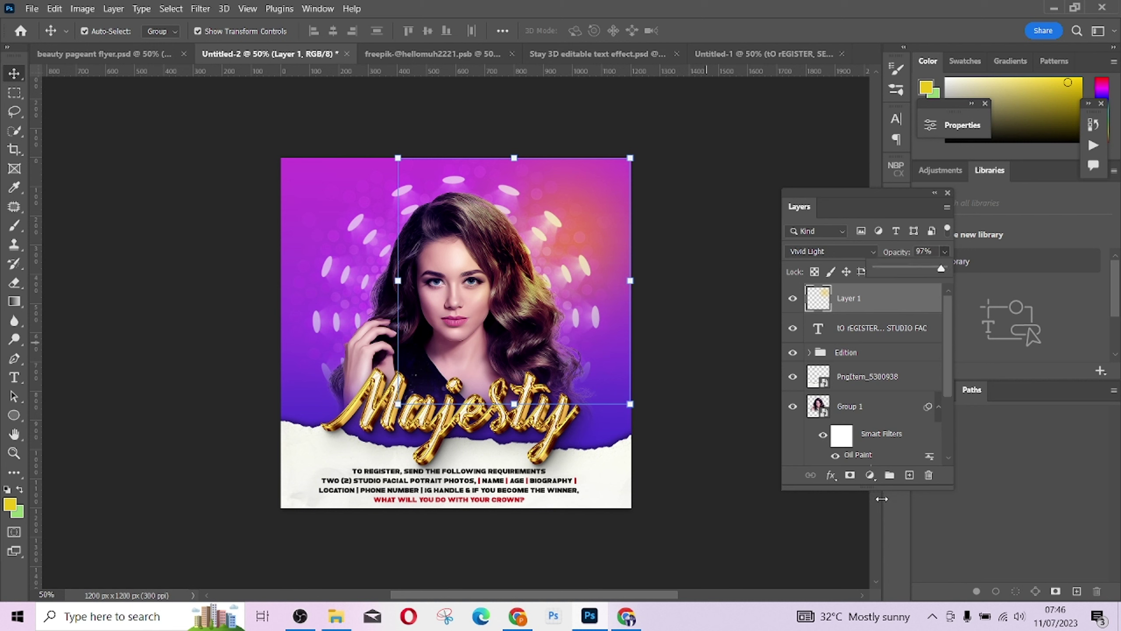
Paint a soft yellow glow with the 700 px brush over the hair and raised hand on a new layer
click(909, 475)
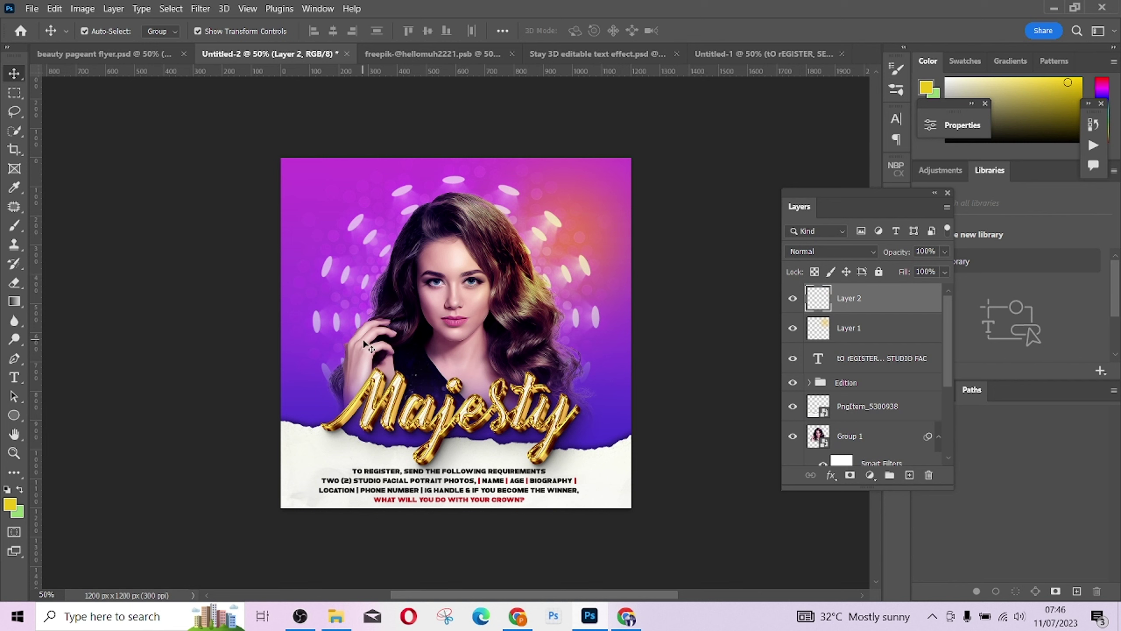
key(b)
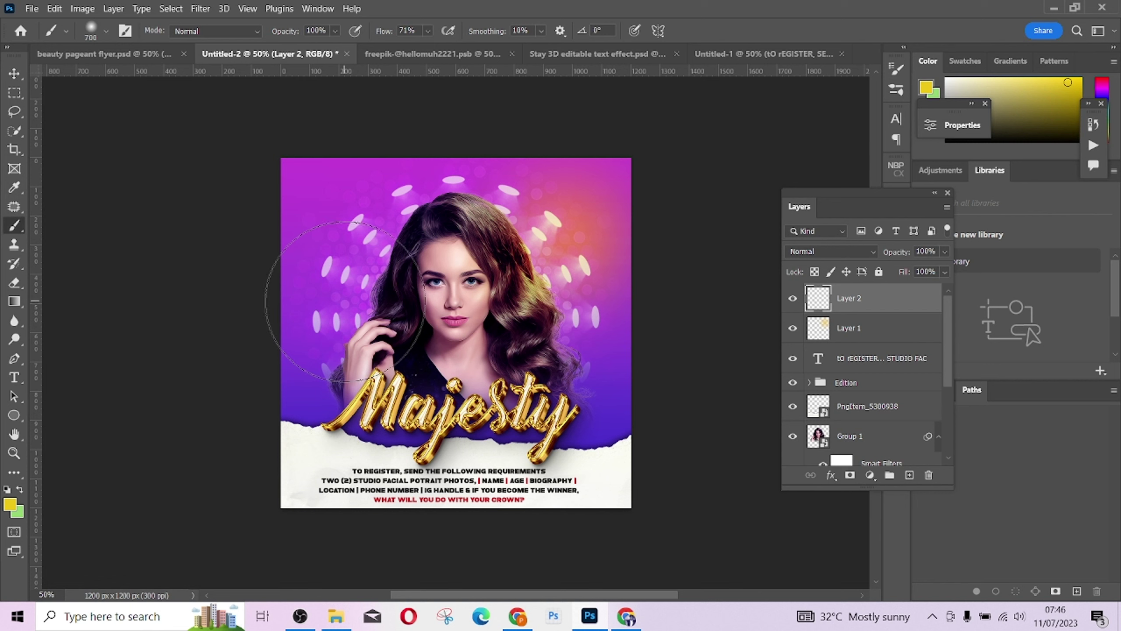
click(349, 298)
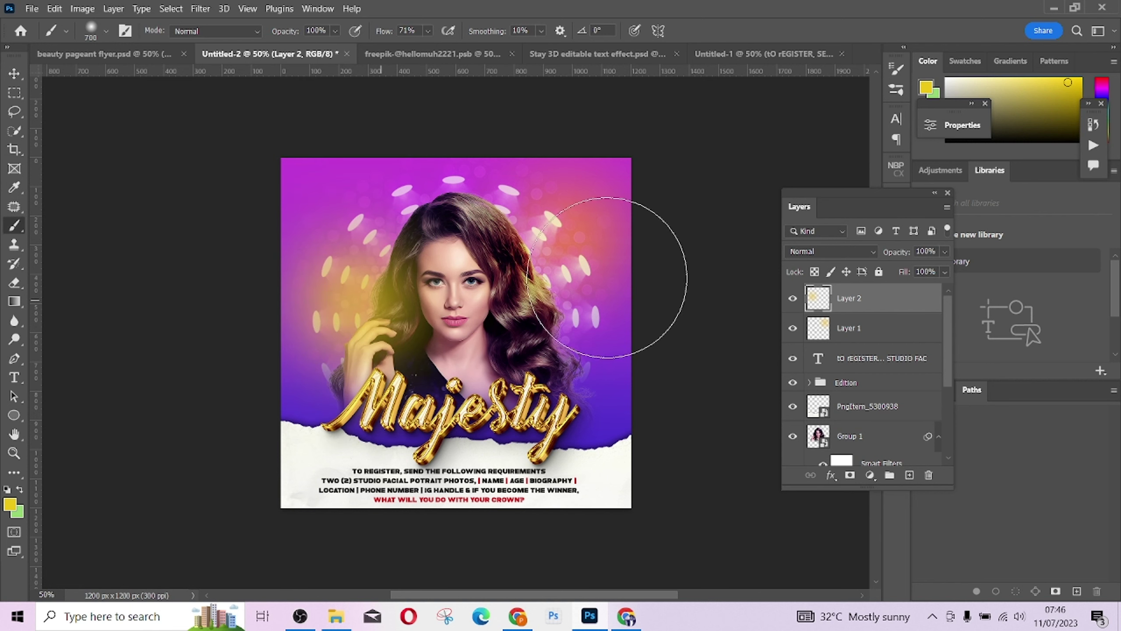
Set the new glow layer's blend mode to Vivid Light and its opacity to 80%
click(838, 252)
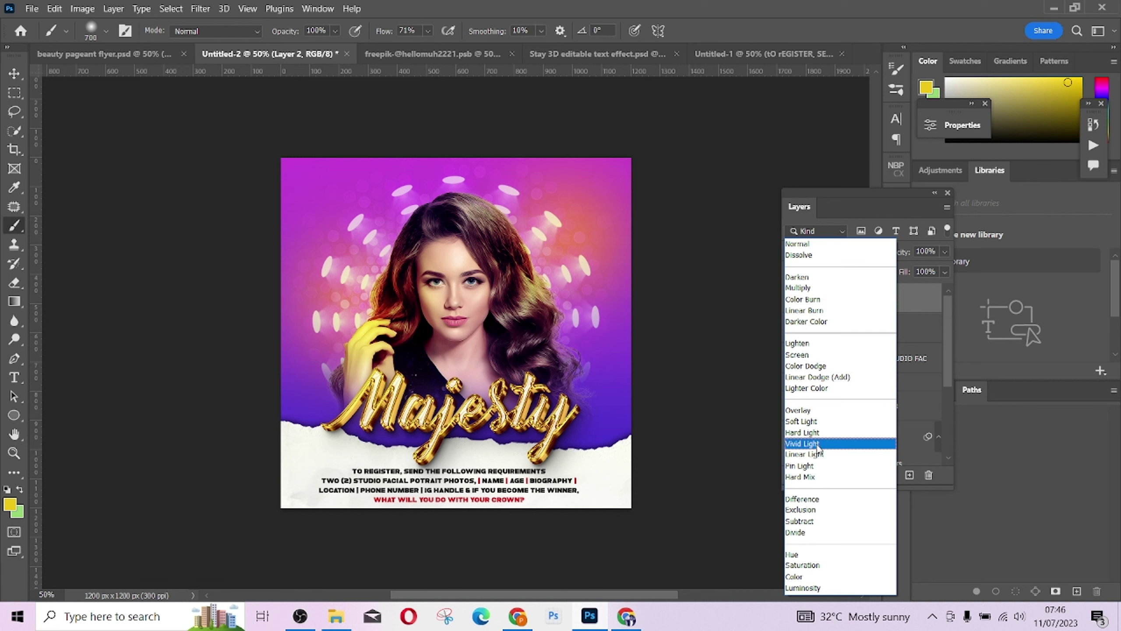
click(818, 443)
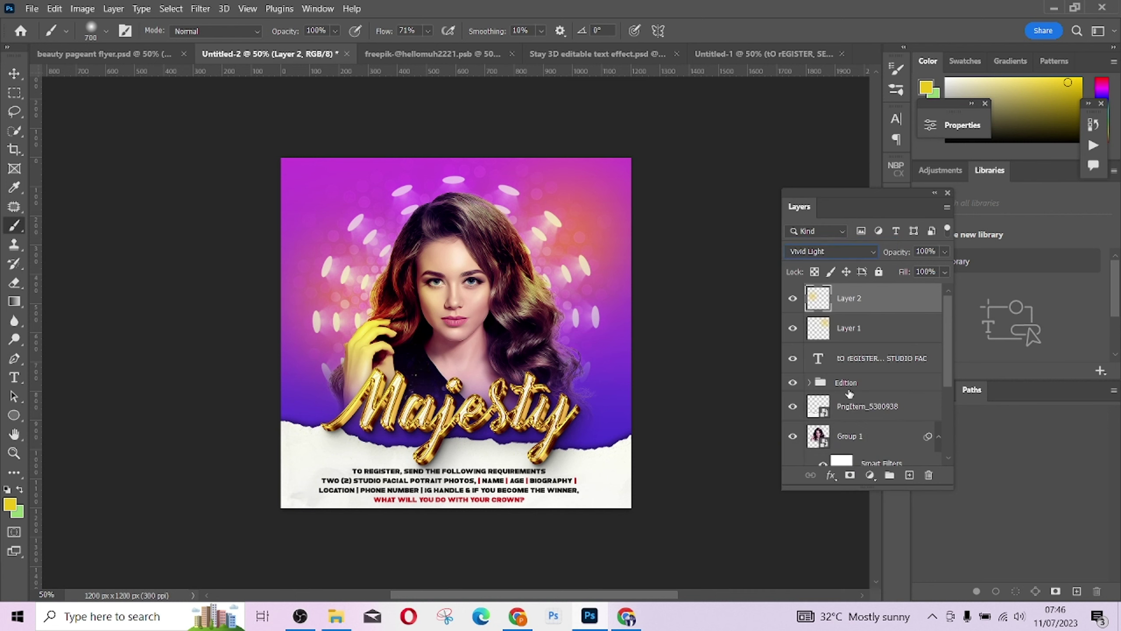
click(945, 251)
drag(941, 268, 930, 268)
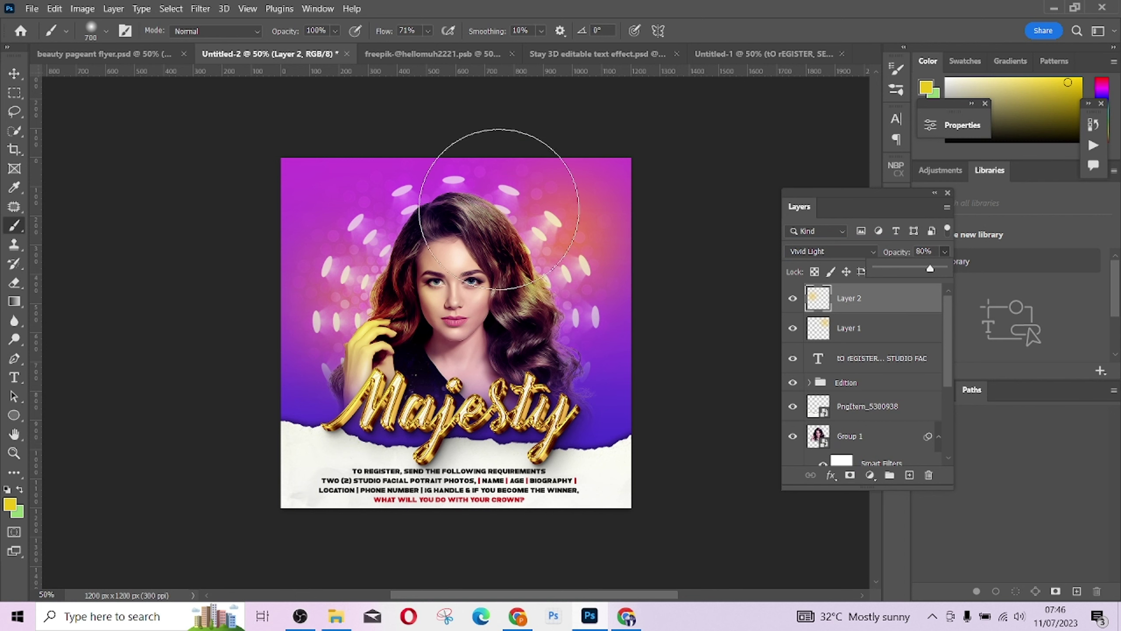
Group the two yellow glow layers and toggle the group's visibility to compare the flyer with and without them
click(13, 73)
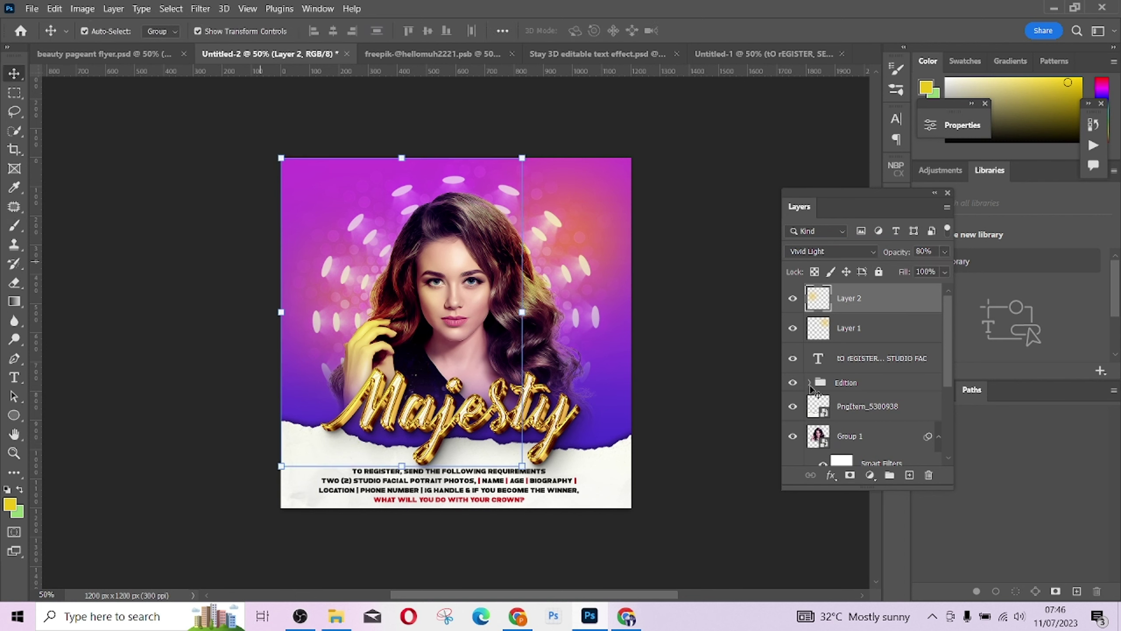
ctrl+click(869, 337)
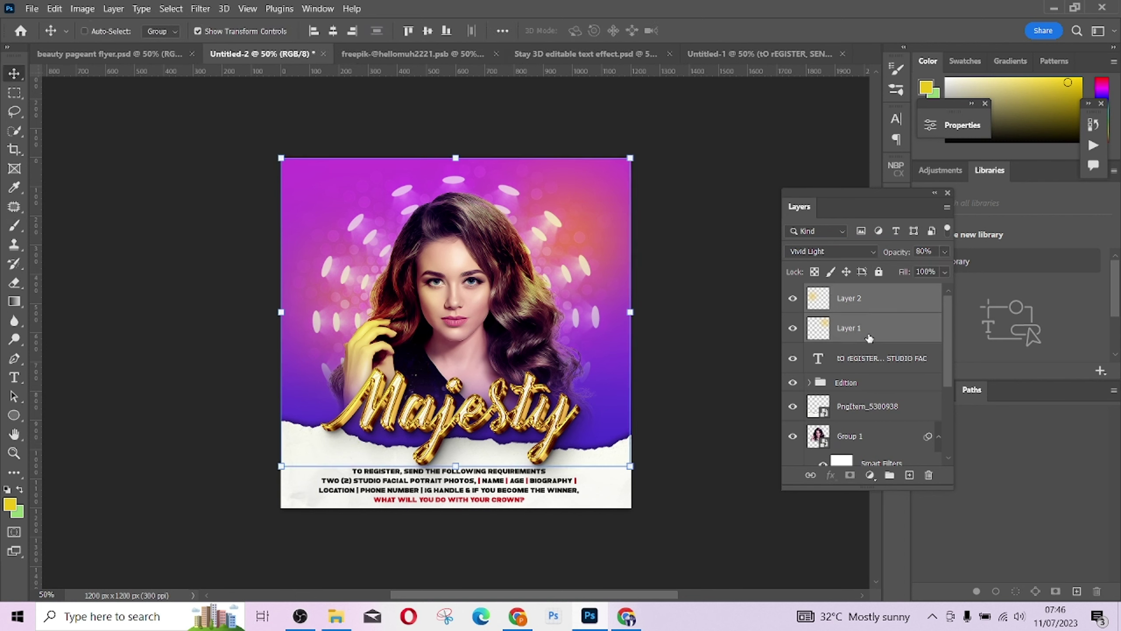
key(ctrl+g)
click(793, 293)
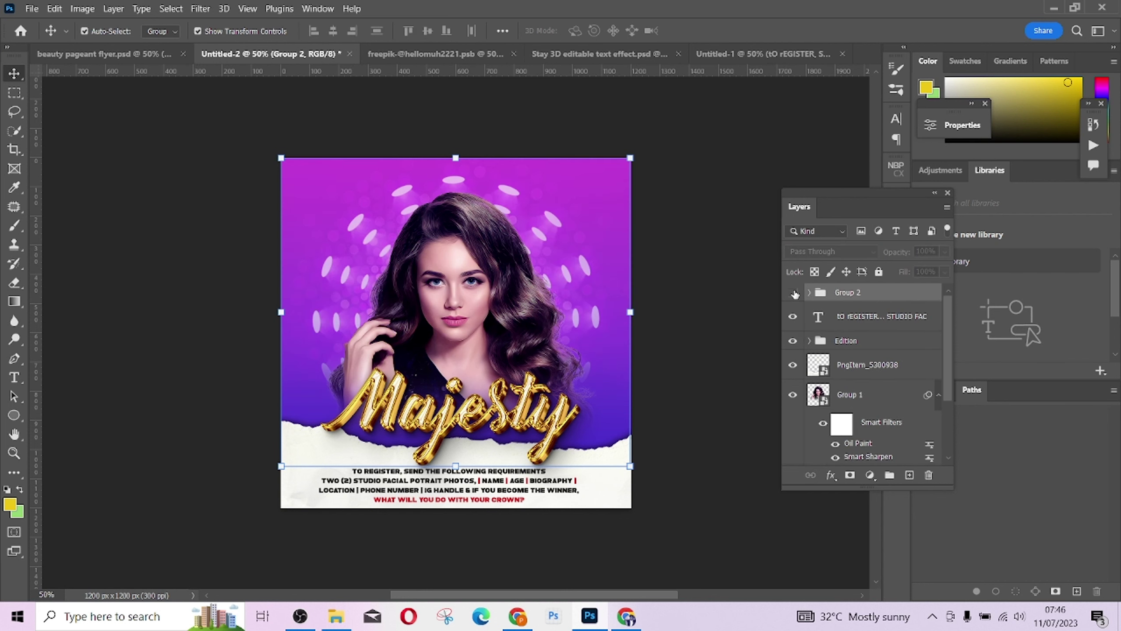
click(794, 293)
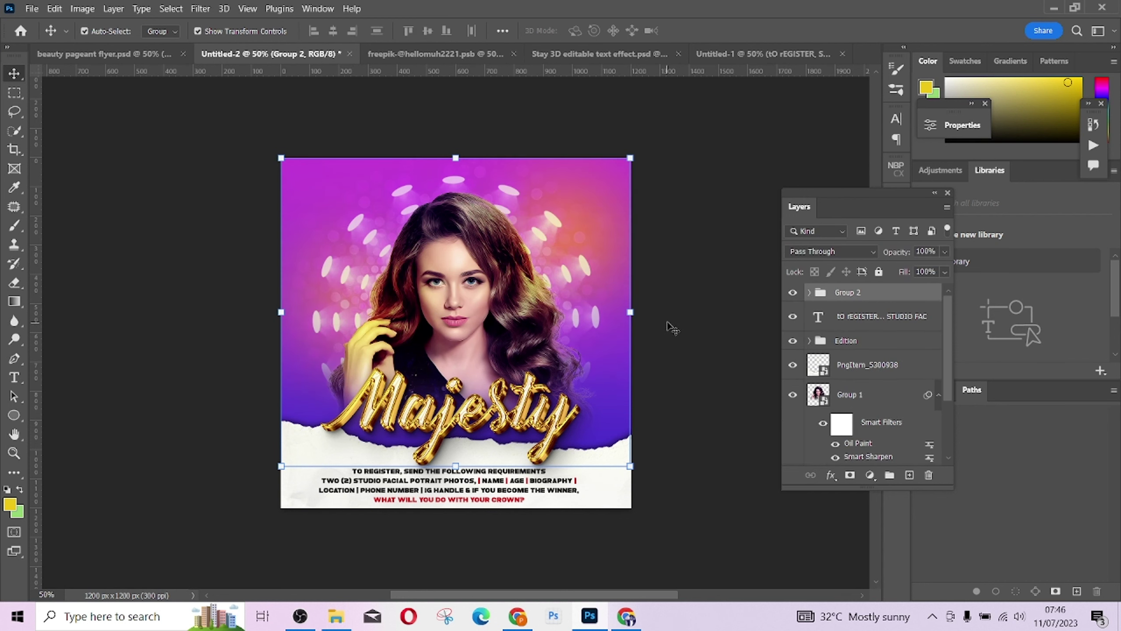
Move the Majesty lettering straight up by about 14 px
key(ctrl+minus)
key(ctrl+plus)
mouse_move(521, 414)
mouse_down()
mouse_move(520, 404)
mouse_move(521, 423)
mouse_up()
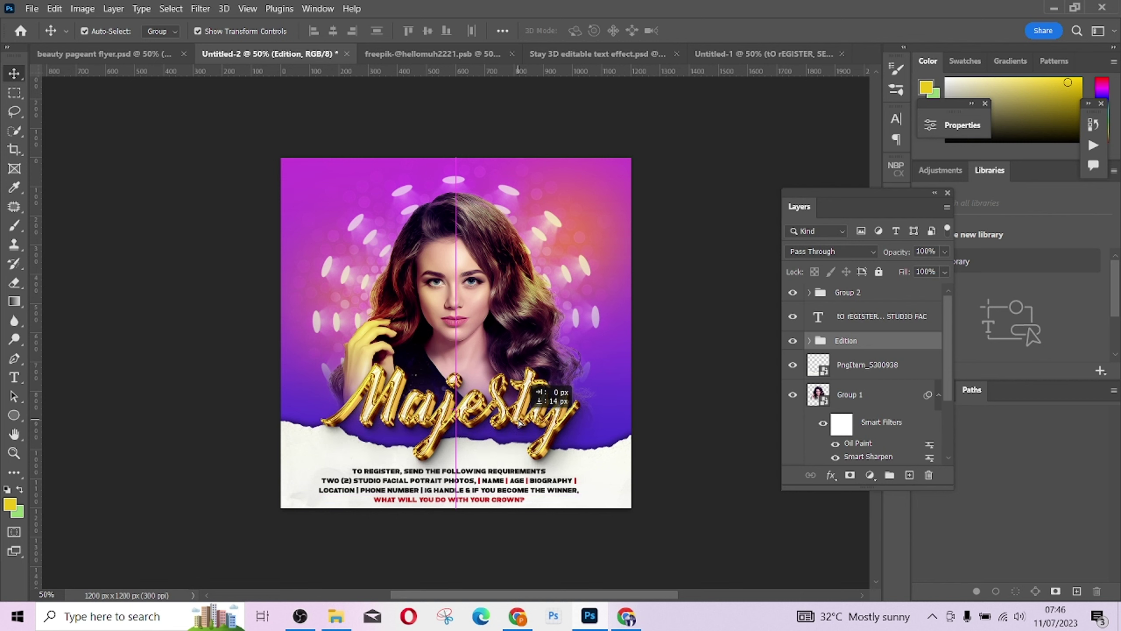
click(664, 278)
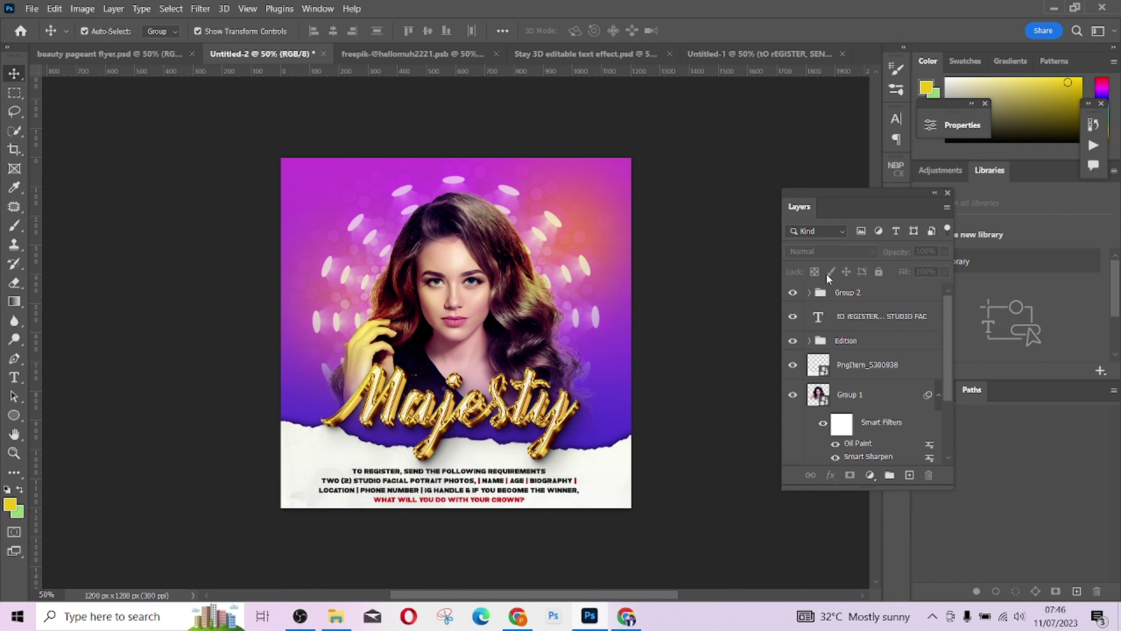
Recheck the glow group's visibility and nudge the registration text slightly down on the torn paper
click(868, 293)
click(793, 294)
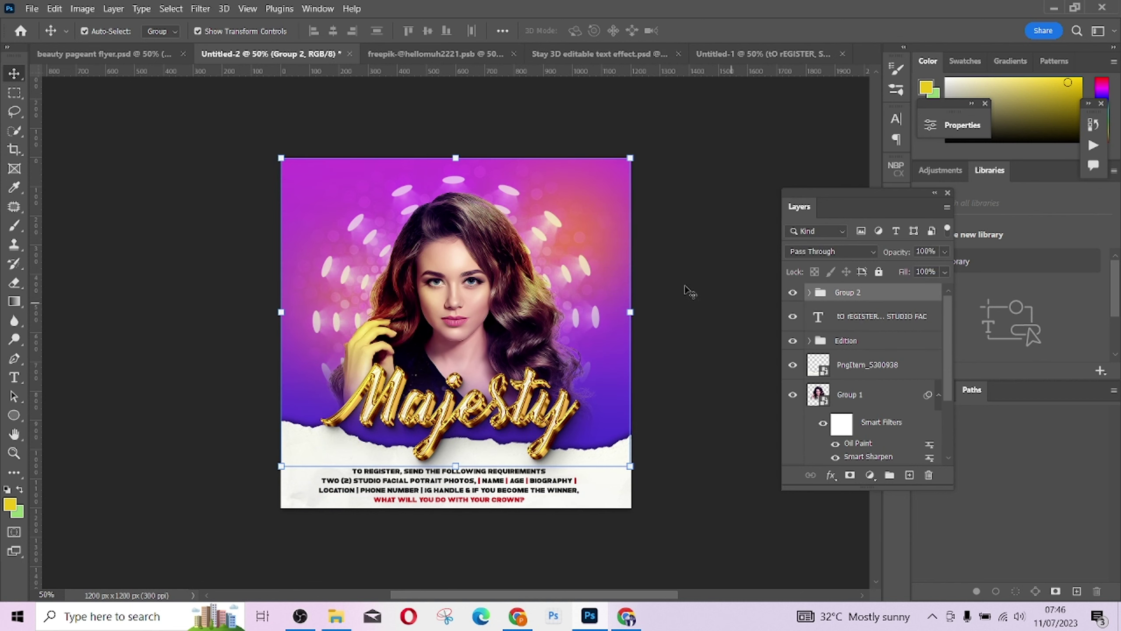
click(495, 498)
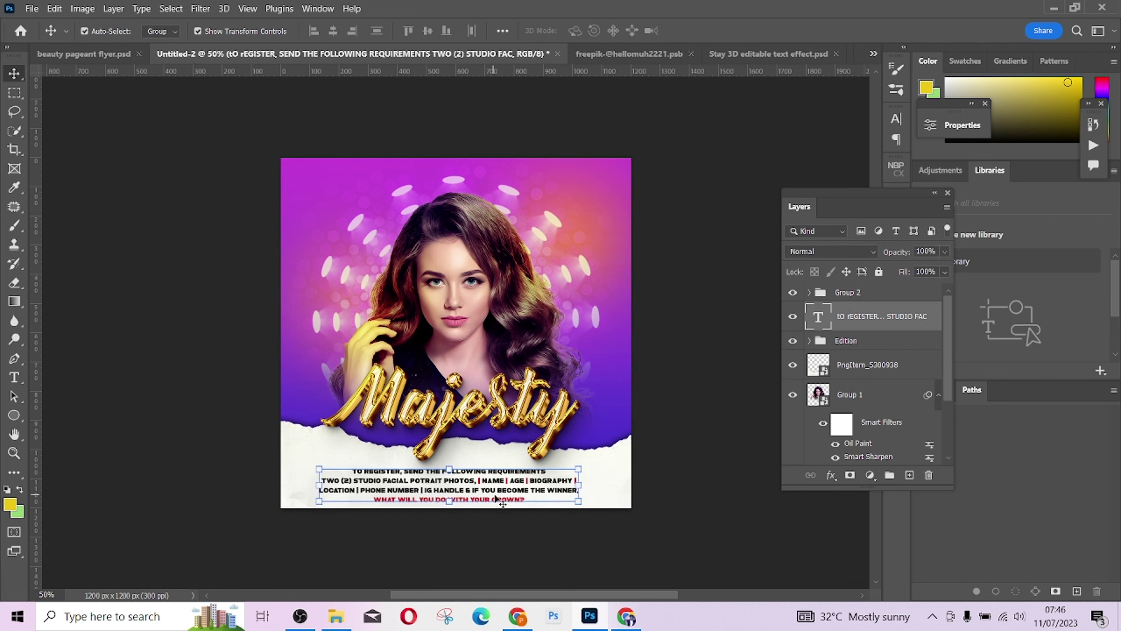
click(692, 339)
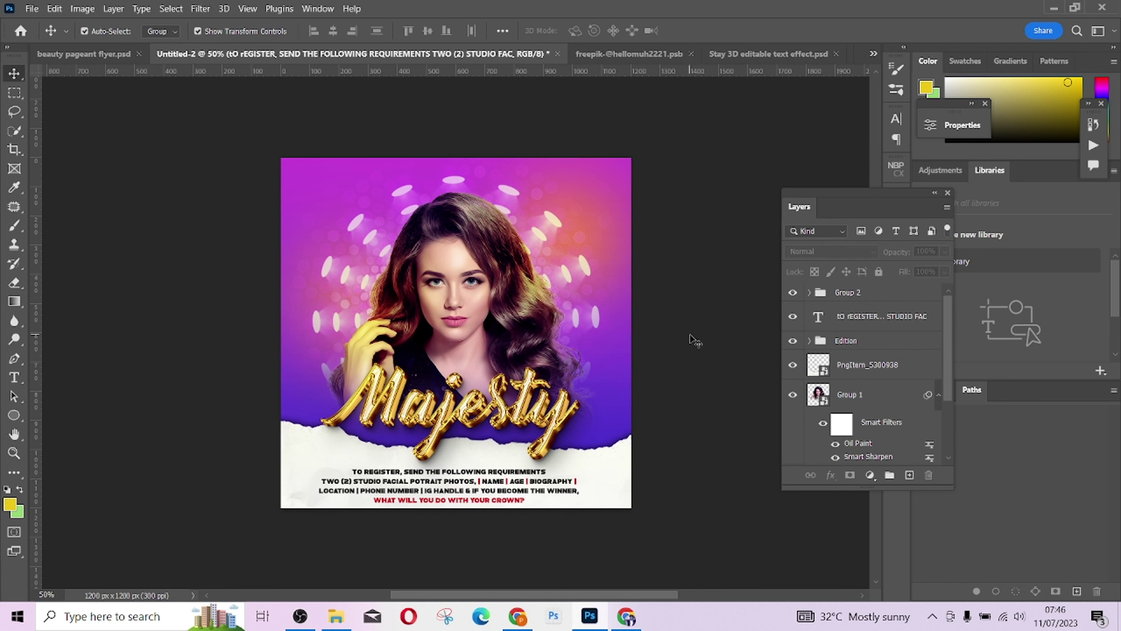
Draw a yellow circle about 192 px wide above the glow group and place it beside the hair at about X 929 px, Y 192 px
click(882, 293)
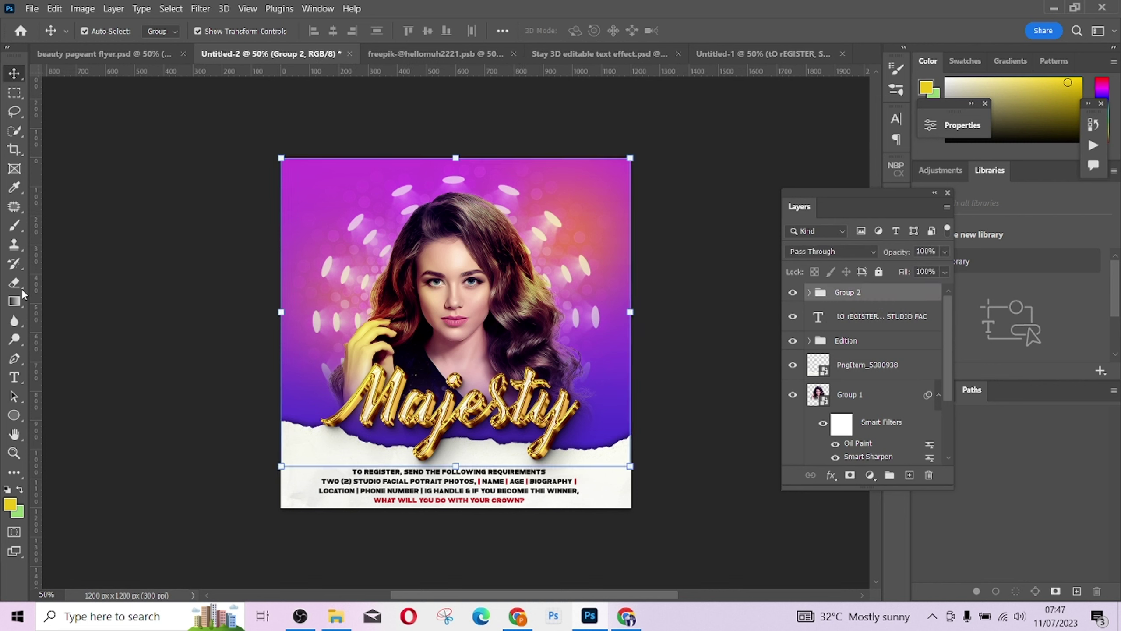
click(16, 417)
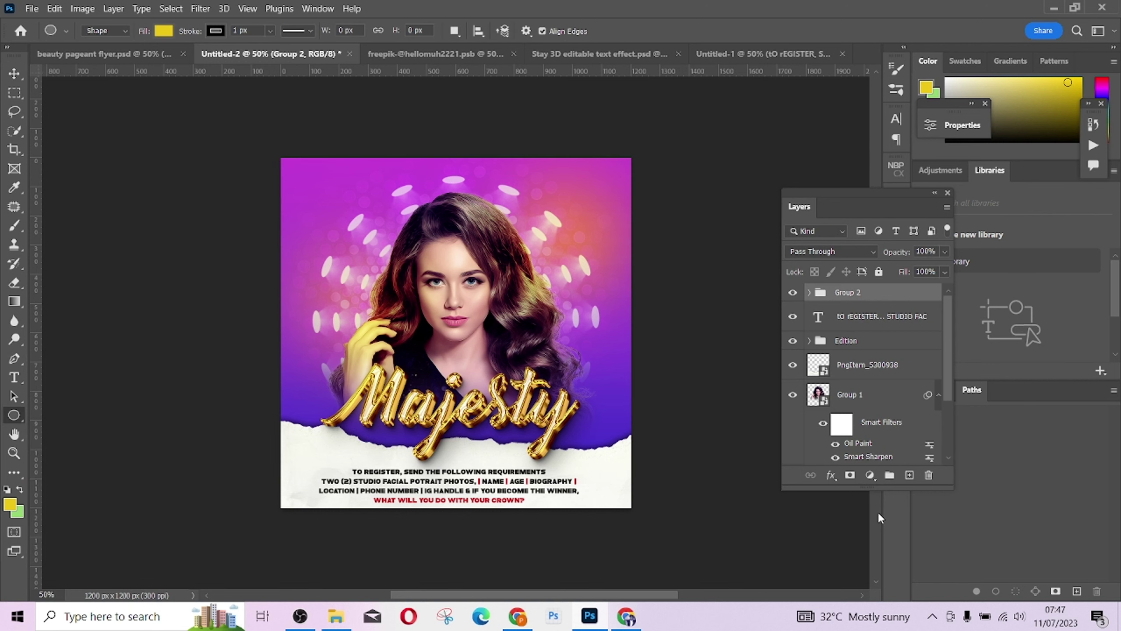
click(909, 476)
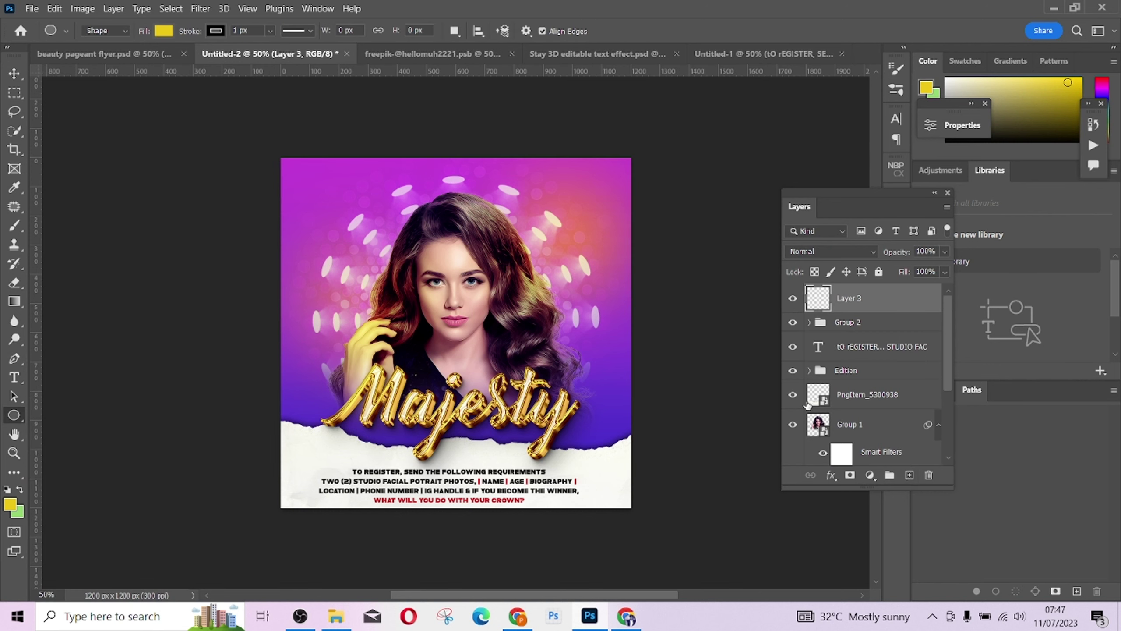
drag(570, 213, 624, 350)
click(13, 74)
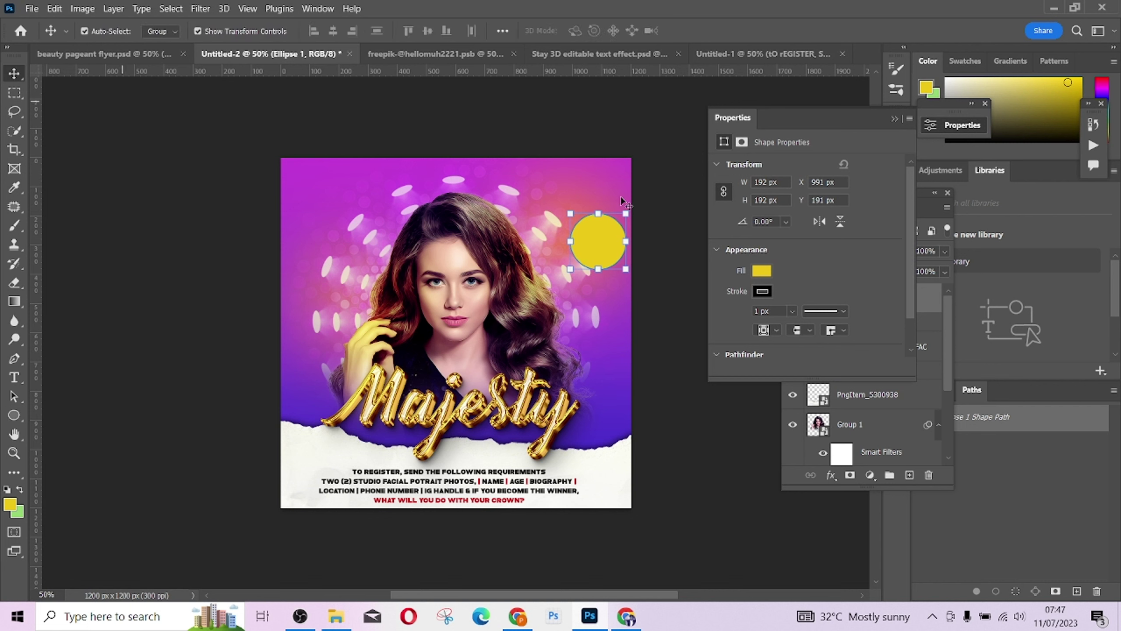
drag(613, 250, 595, 250)
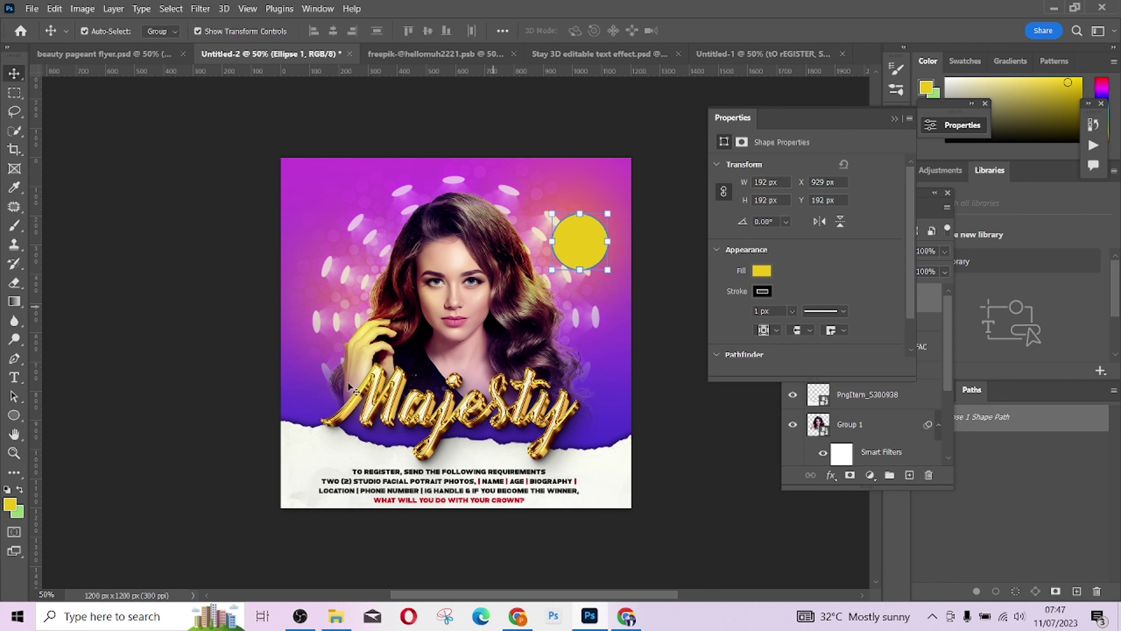
Add the centred two-line text "15 JULY" below the yellow circle in 8 pt Folklore Regular
click(14, 378)
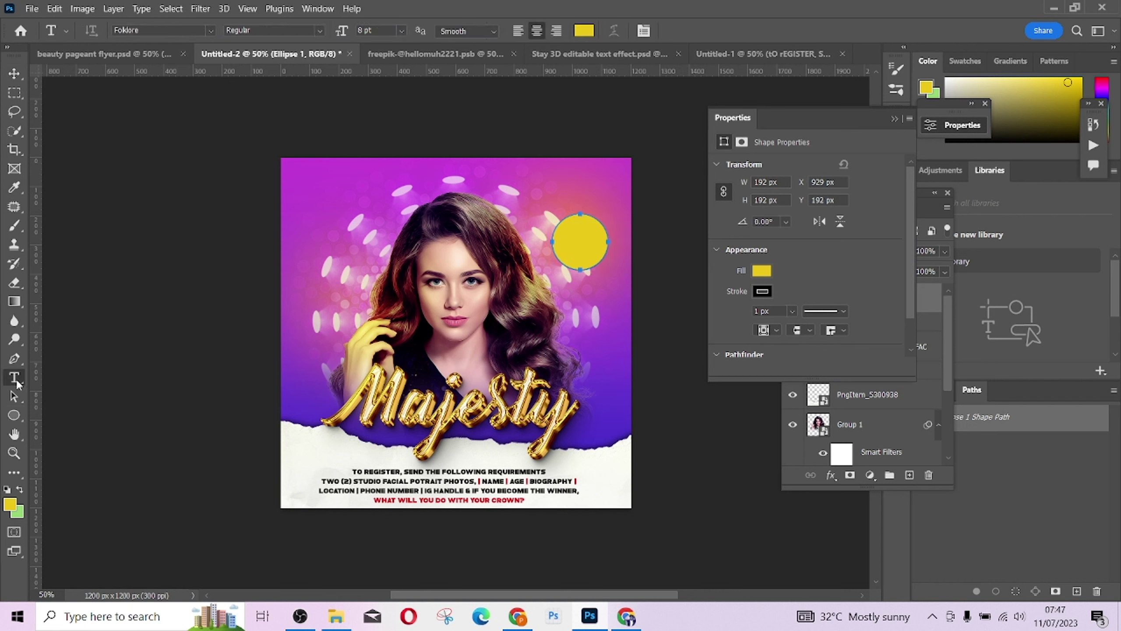
click(622, 331)
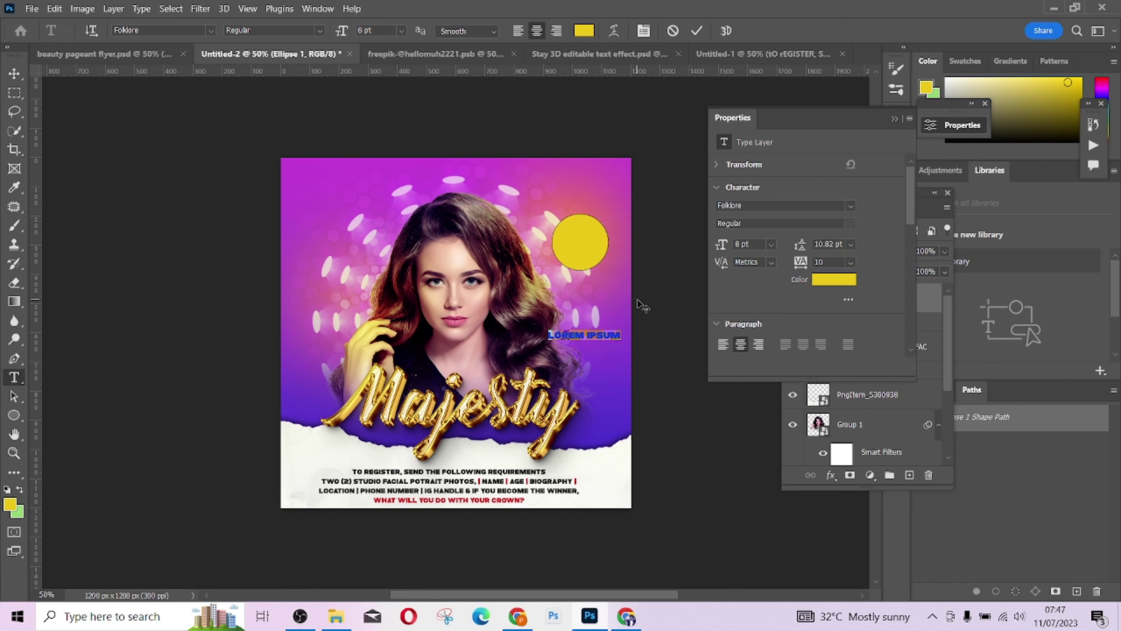
text(1)
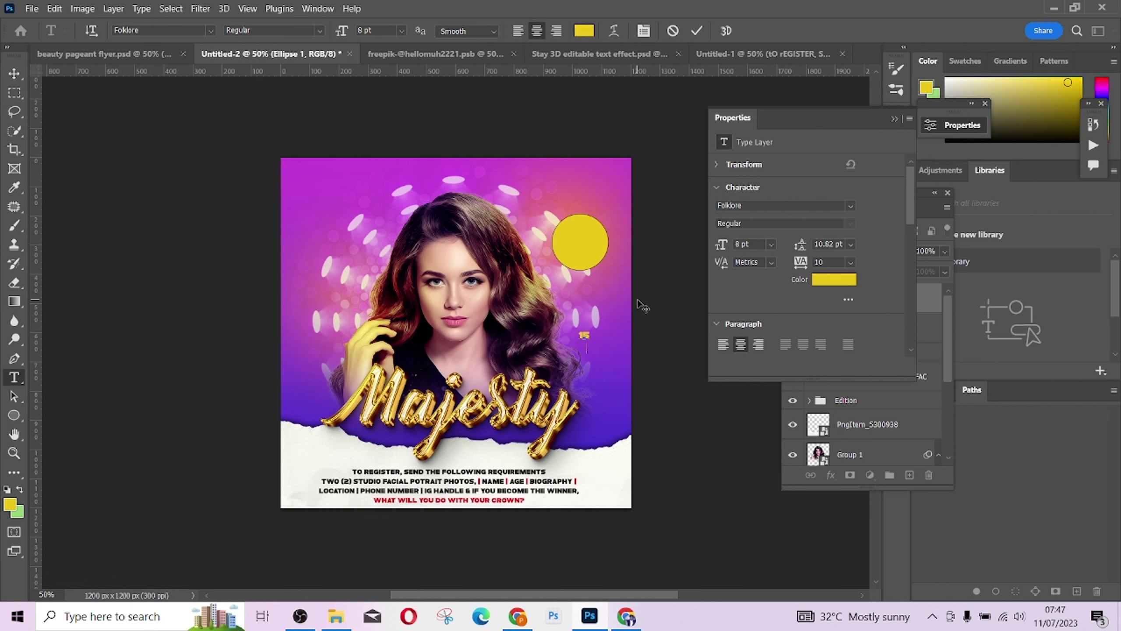
text(5)
key(Return)
text(JULY)
click(697, 38)
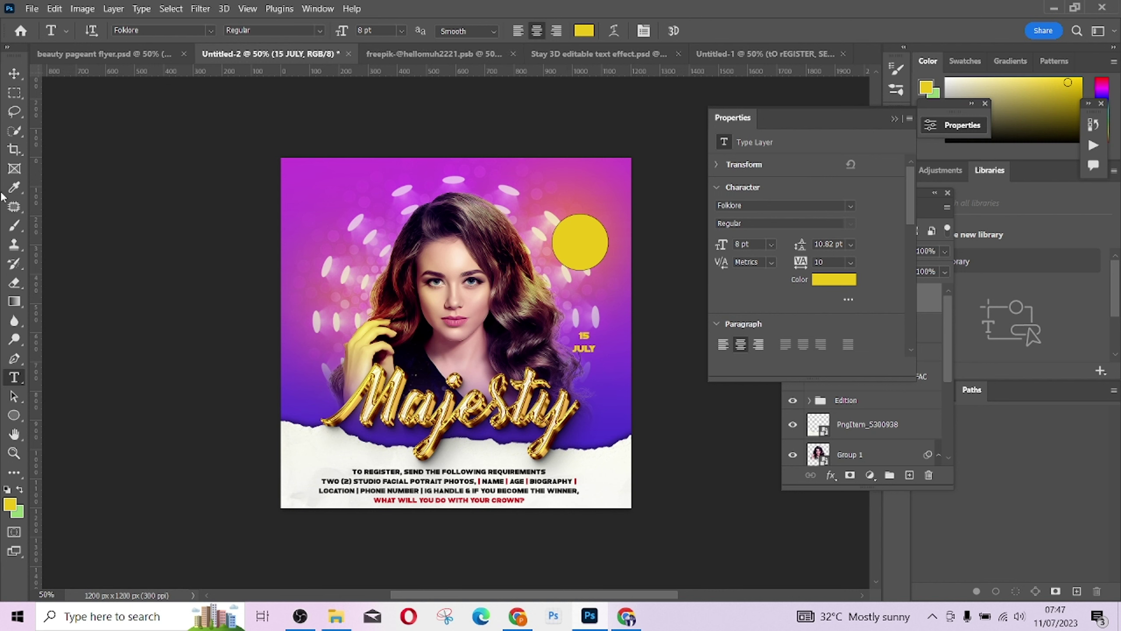
Move the 15 JULY text onto the yellow circle and set its color to #1b1b1a
click(14, 73)
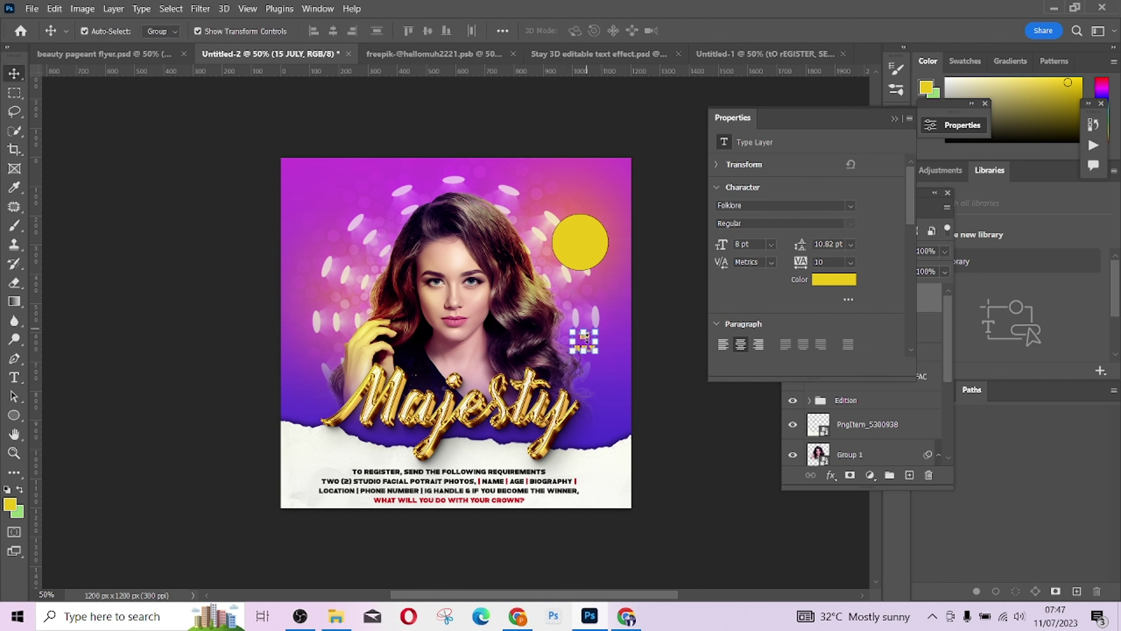
drag(587, 342, 579, 244)
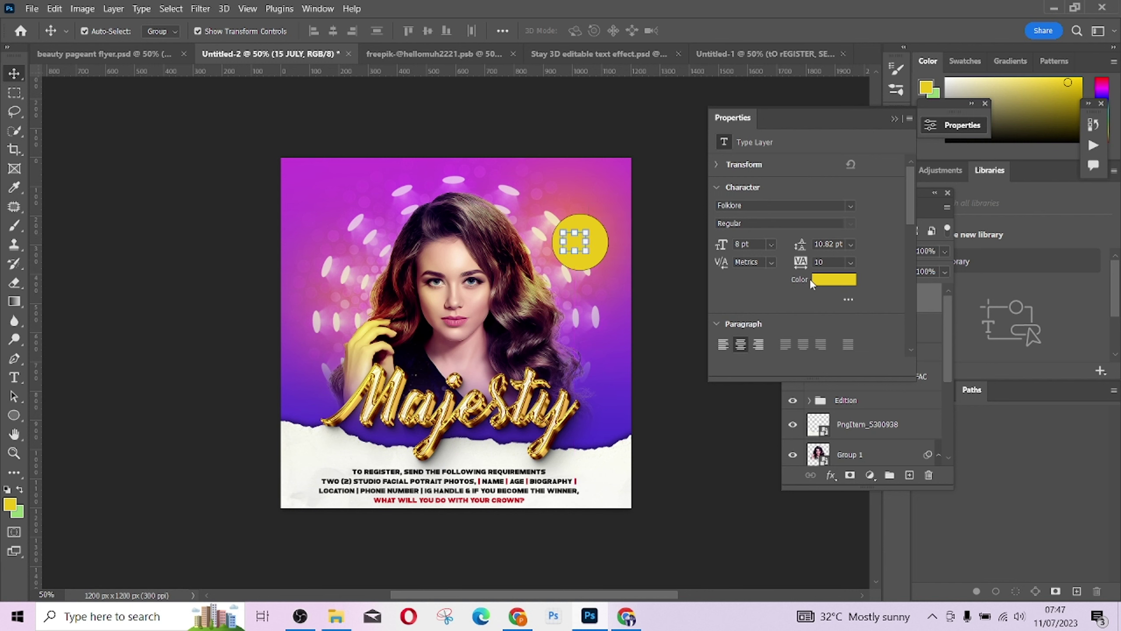
click(834, 285)
click(726, 287)
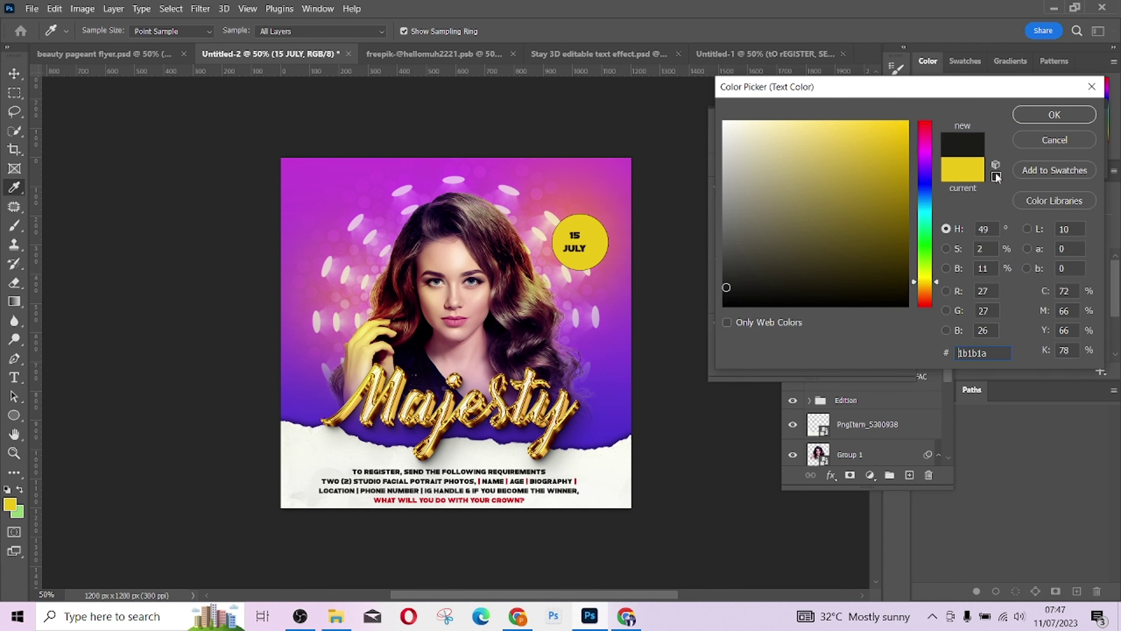
click(1039, 119)
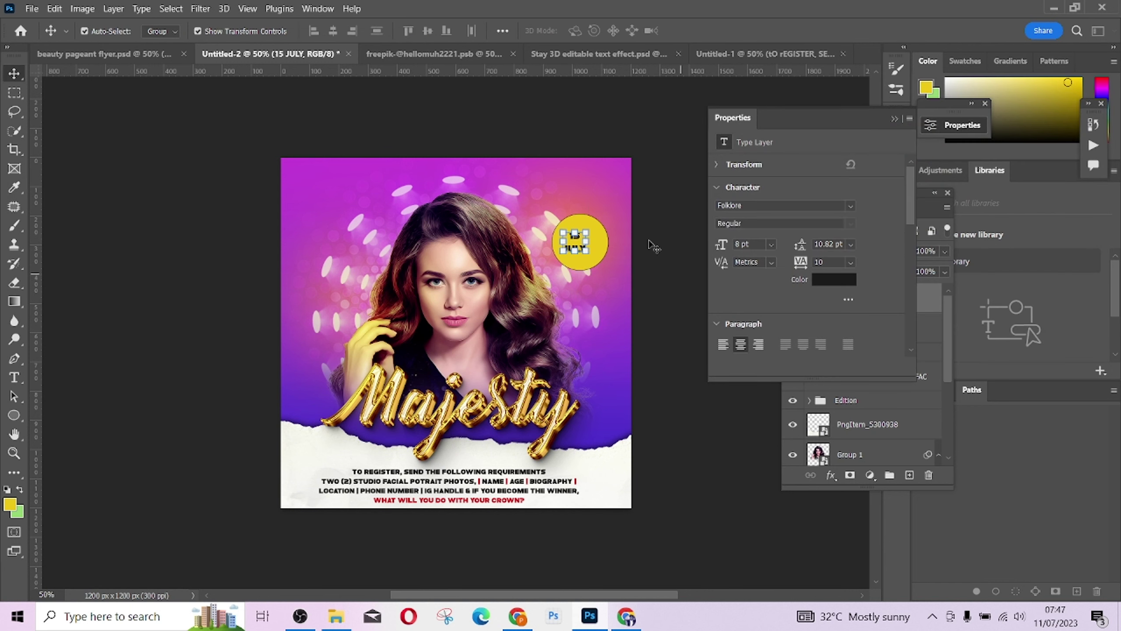
Set the 15 JULY text's font size to 12 pt in the character settings
key(ctrl+plus)
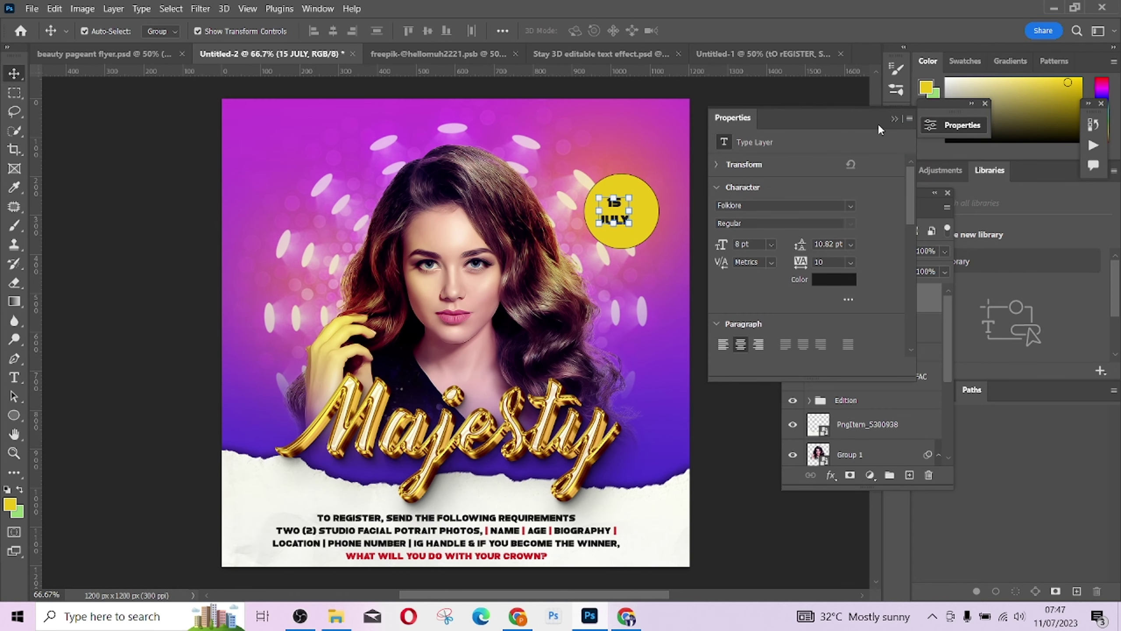
click(894, 118)
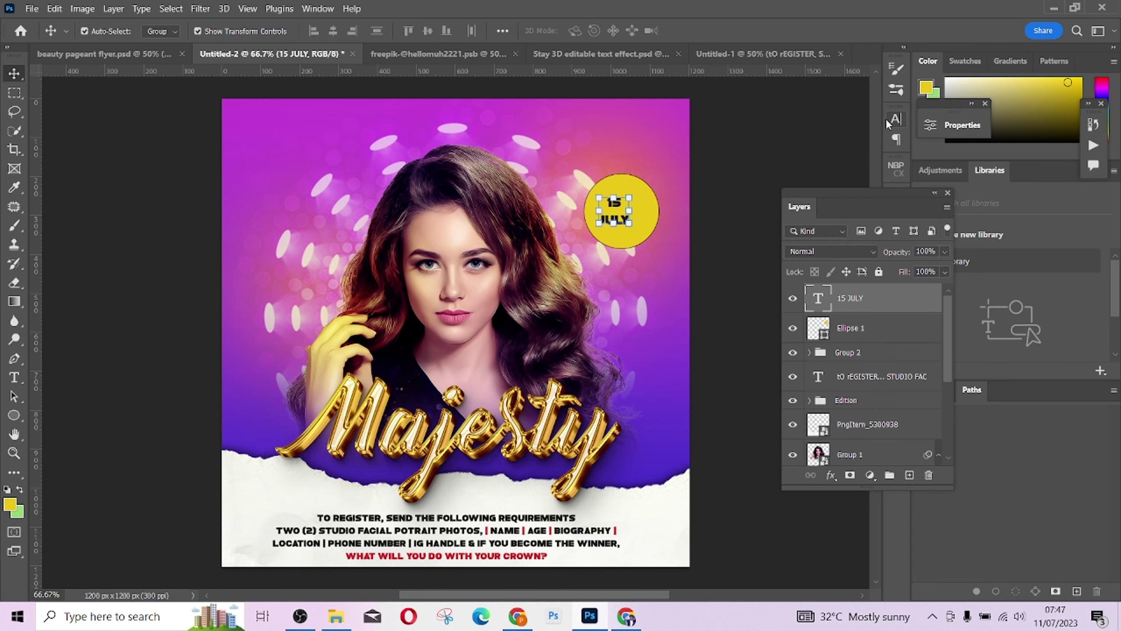
click(895, 119)
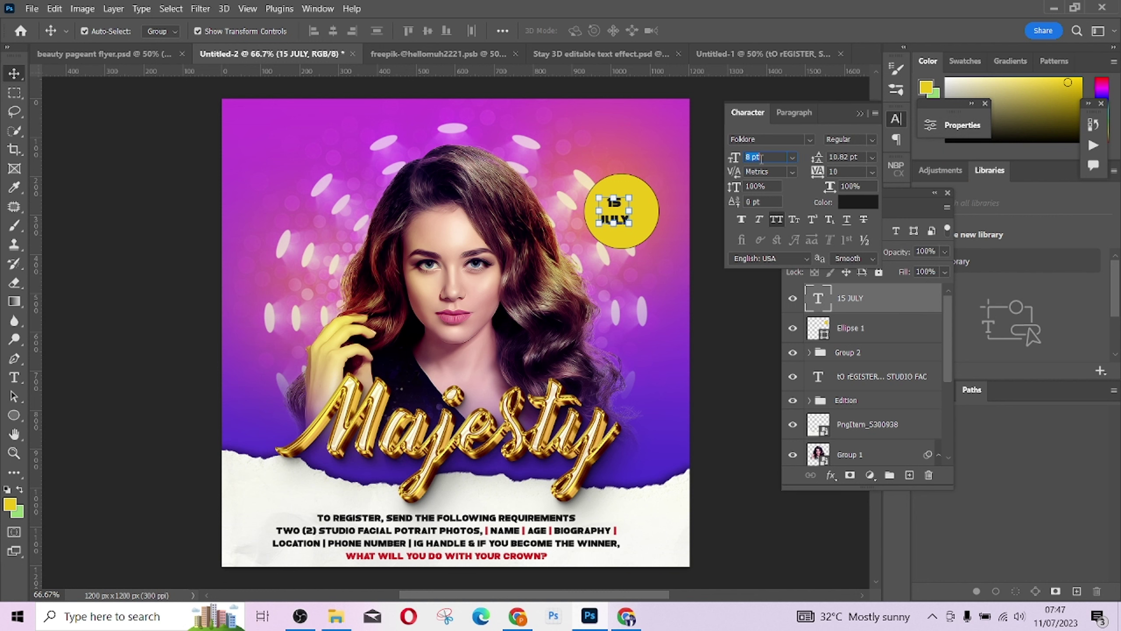
drag(734, 162, 737, 163)
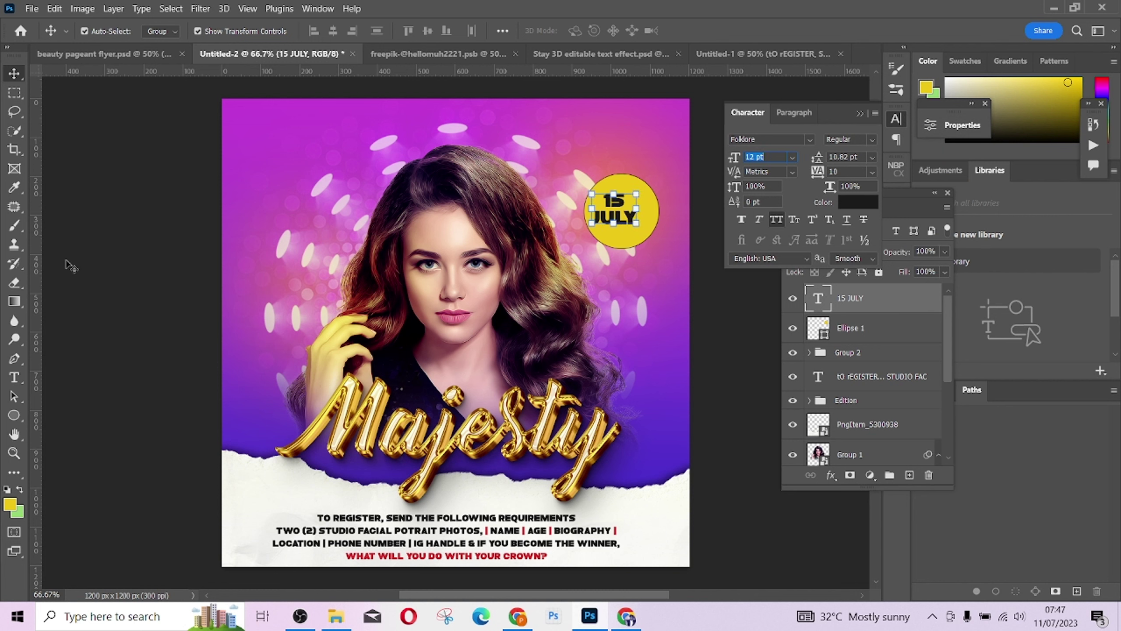
Set the word JULY in the date text to 17 pt with 13 pt leading
click(14, 377)
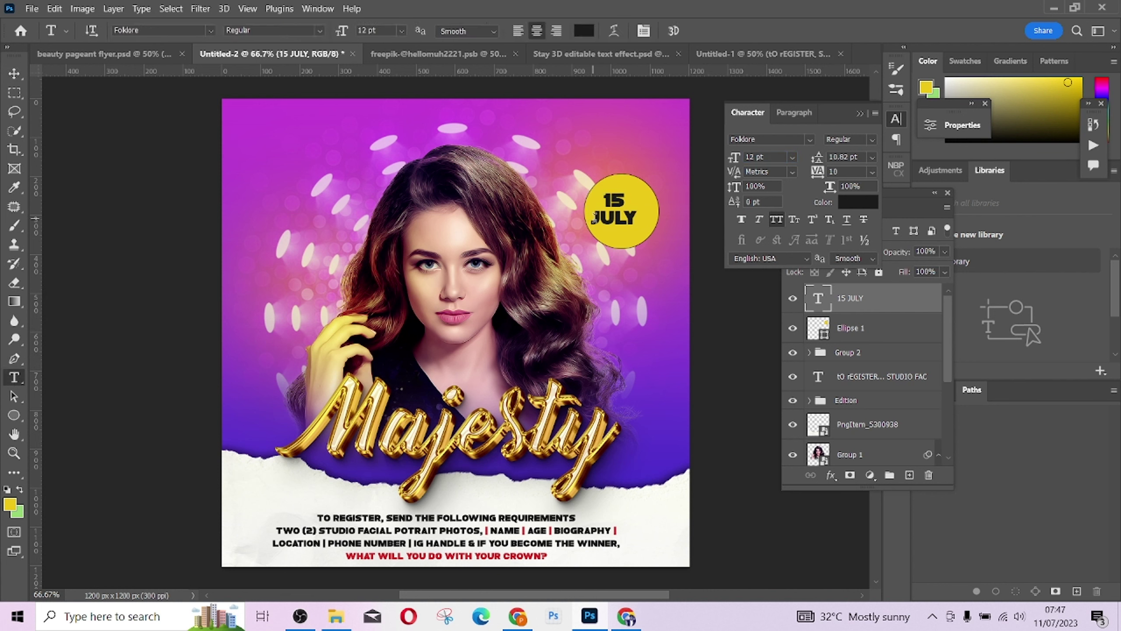
drag(595, 216, 639, 221)
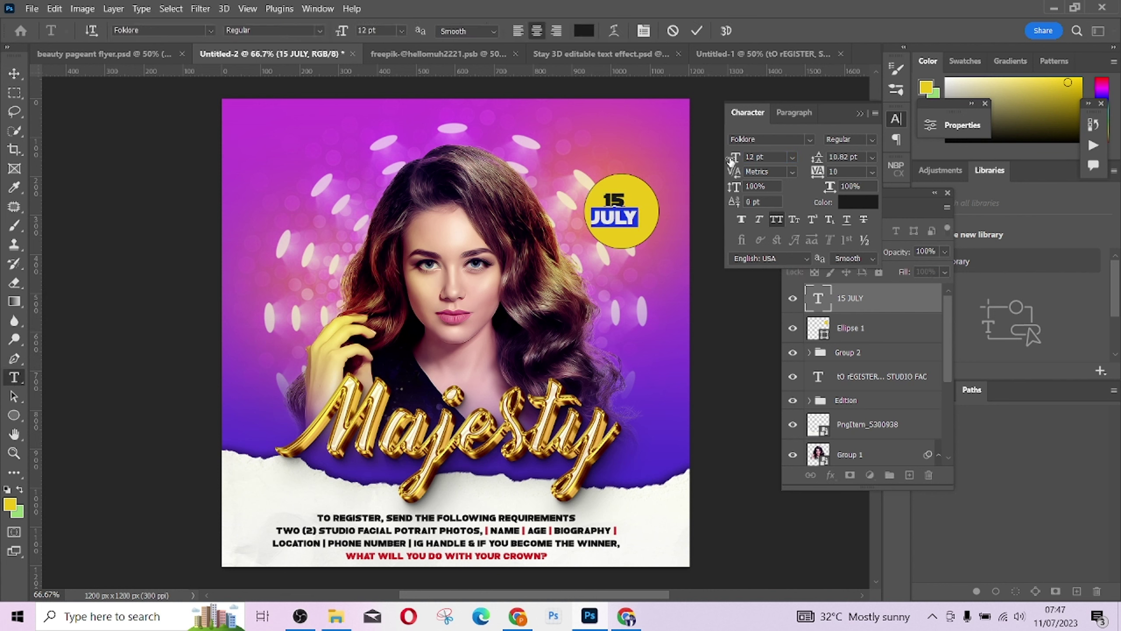
drag(731, 161, 735, 164)
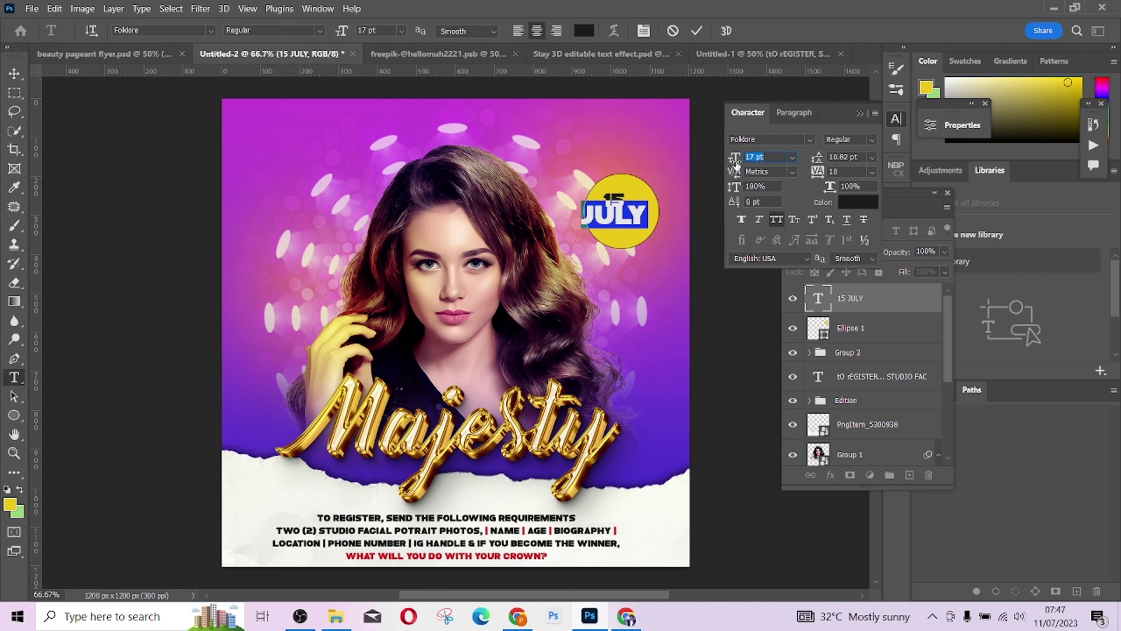
drag(812, 162, 814, 161)
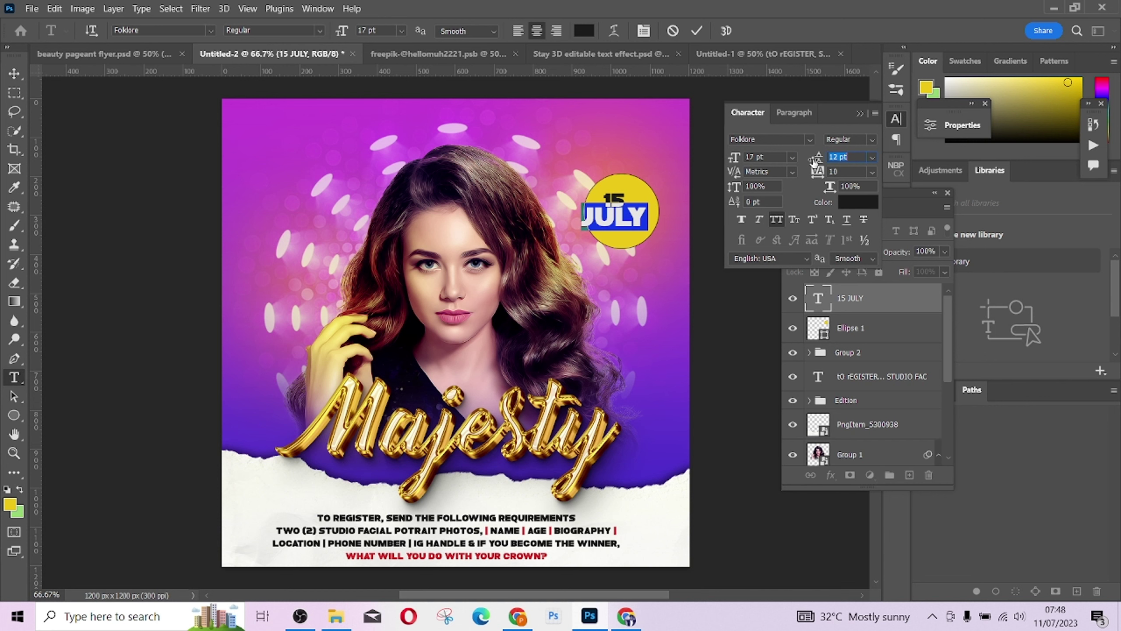
drag(813, 162, 818, 162)
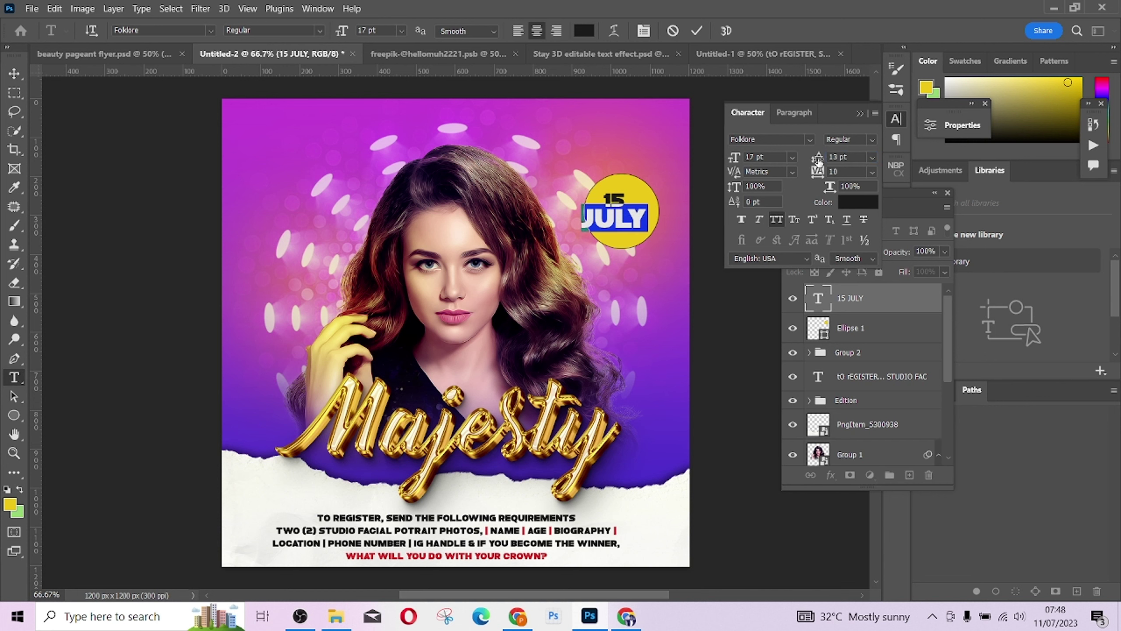
Move the 15 JULY text slightly so it sits centred on the yellow circle
click(14, 73)
drag(614, 216, 622, 214)
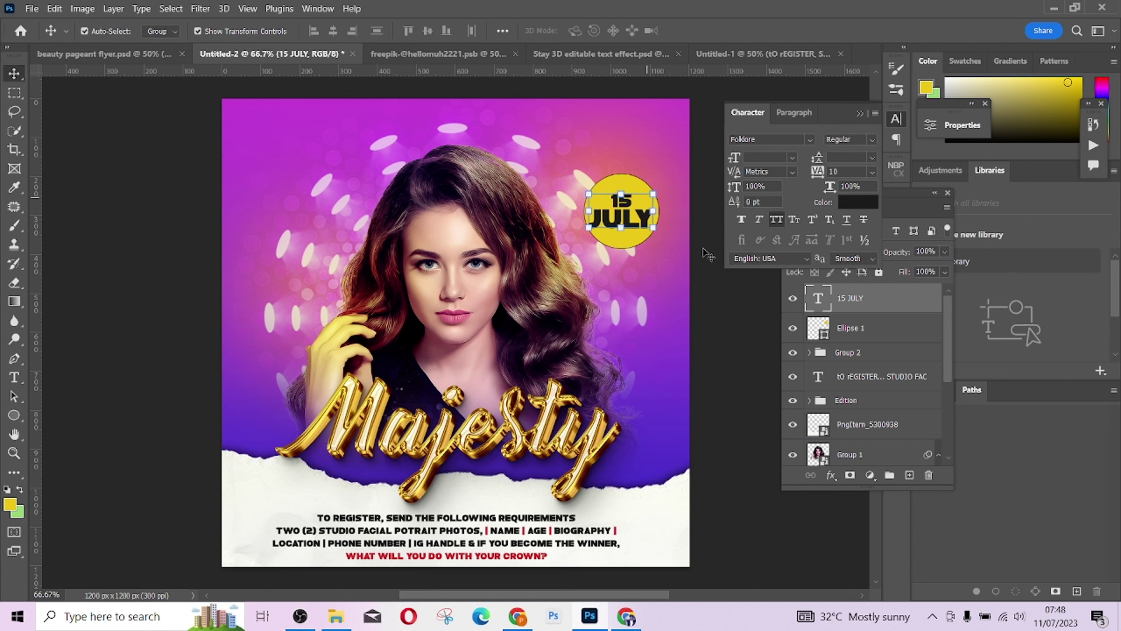
click(695, 294)
Remove the yellow circle's dark outline by reducing its stroke width to 0 px
click(616, 191)
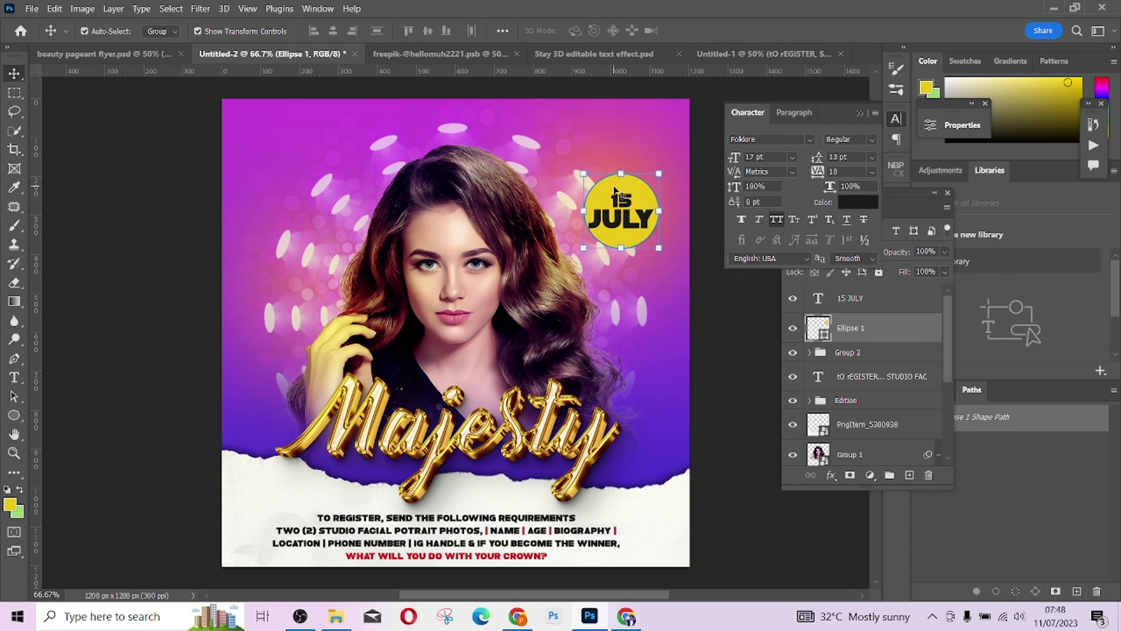
click(13, 419)
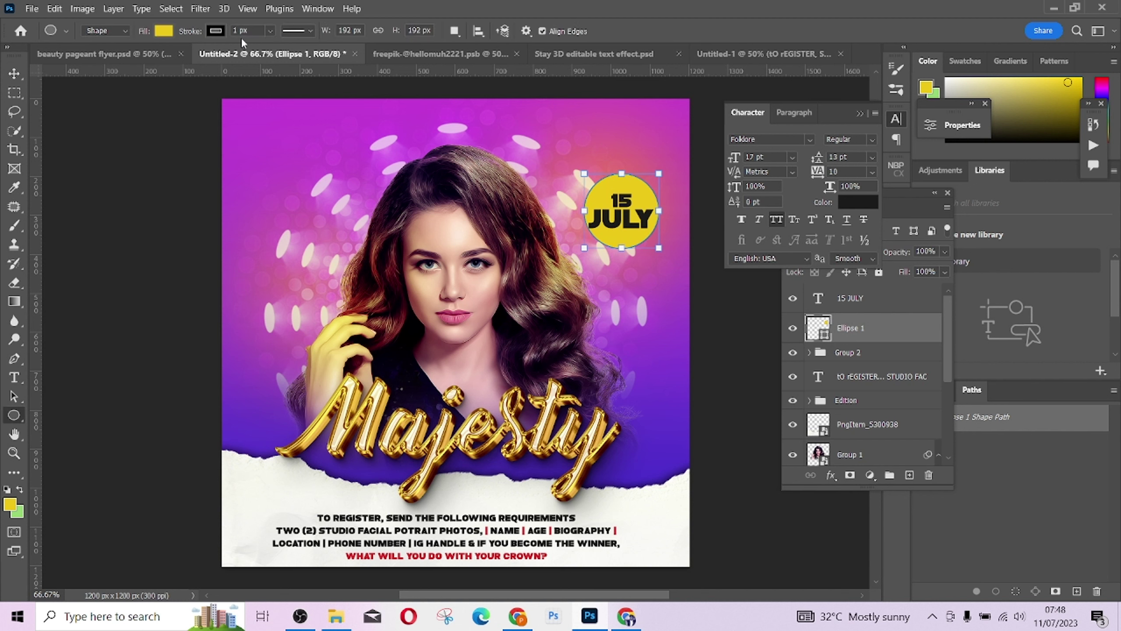
click(270, 31)
drag(271, 46, 264, 47)
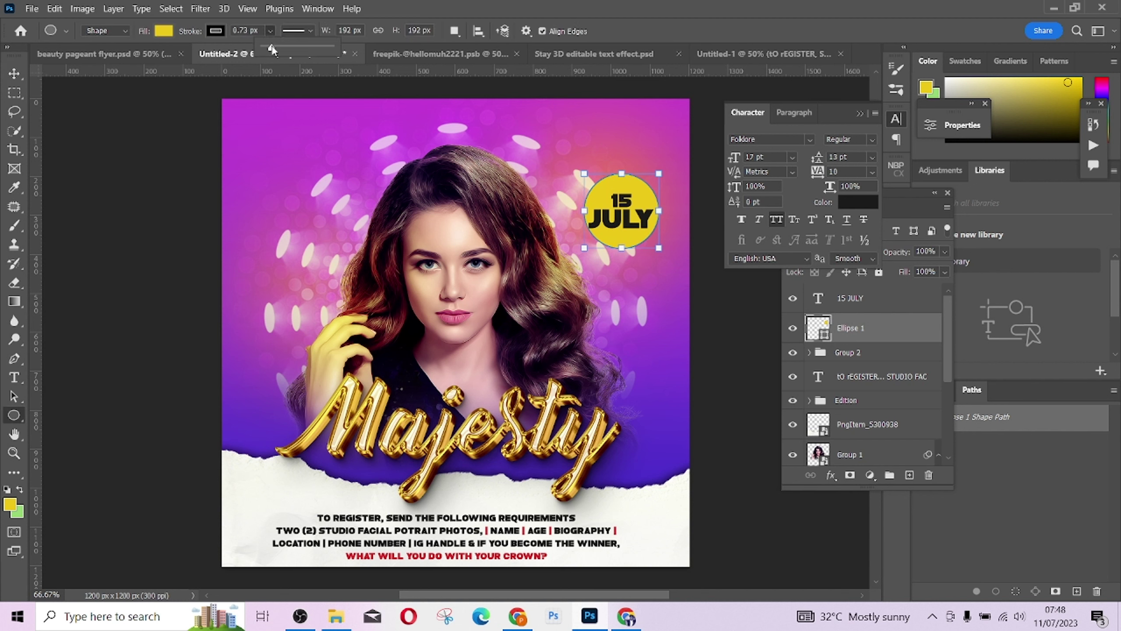
click(13, 72)
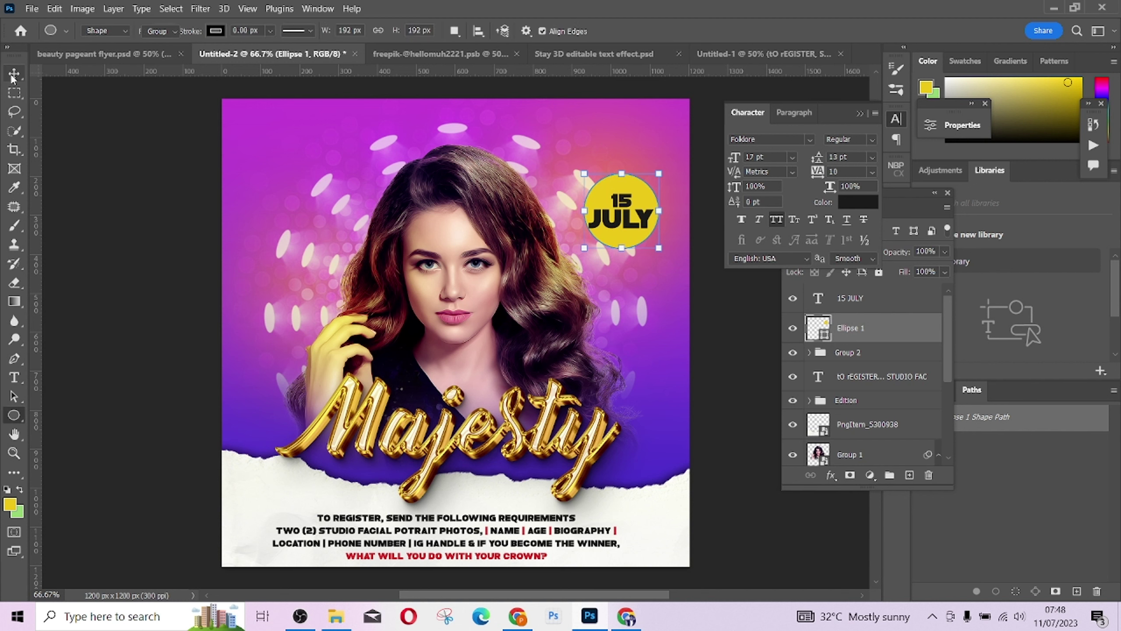
click(720, 409)
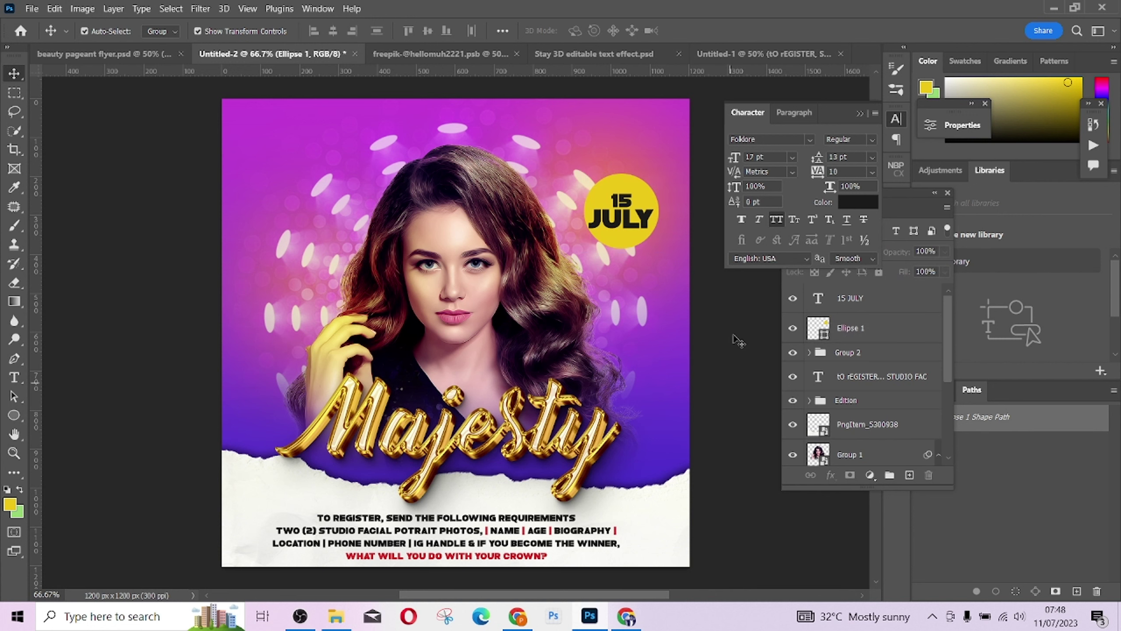
key(ctrl+minus)
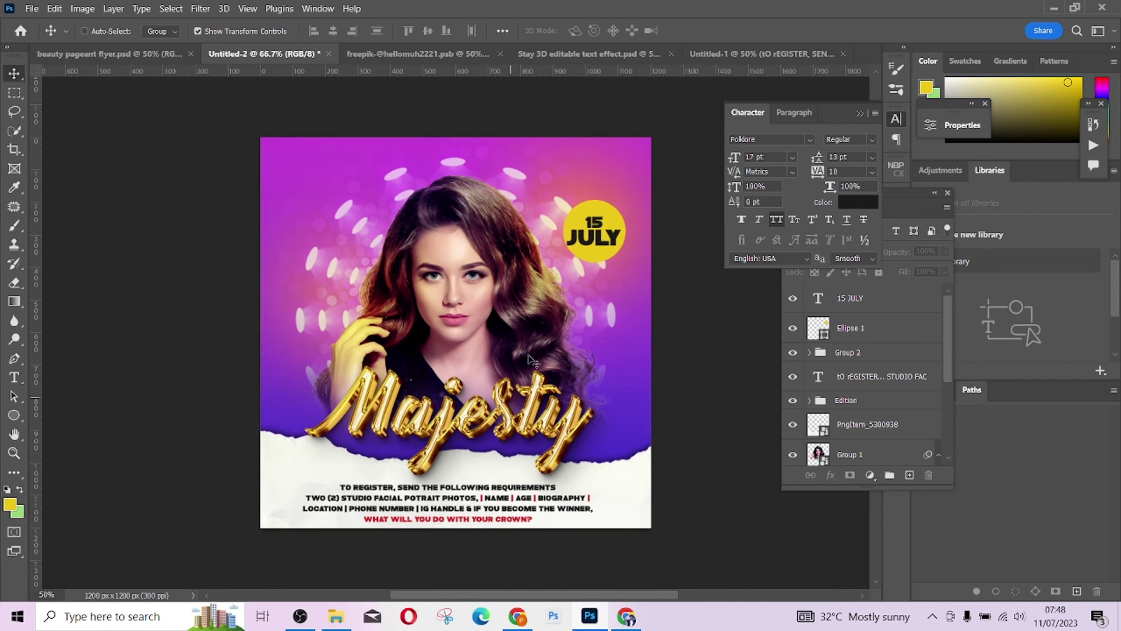